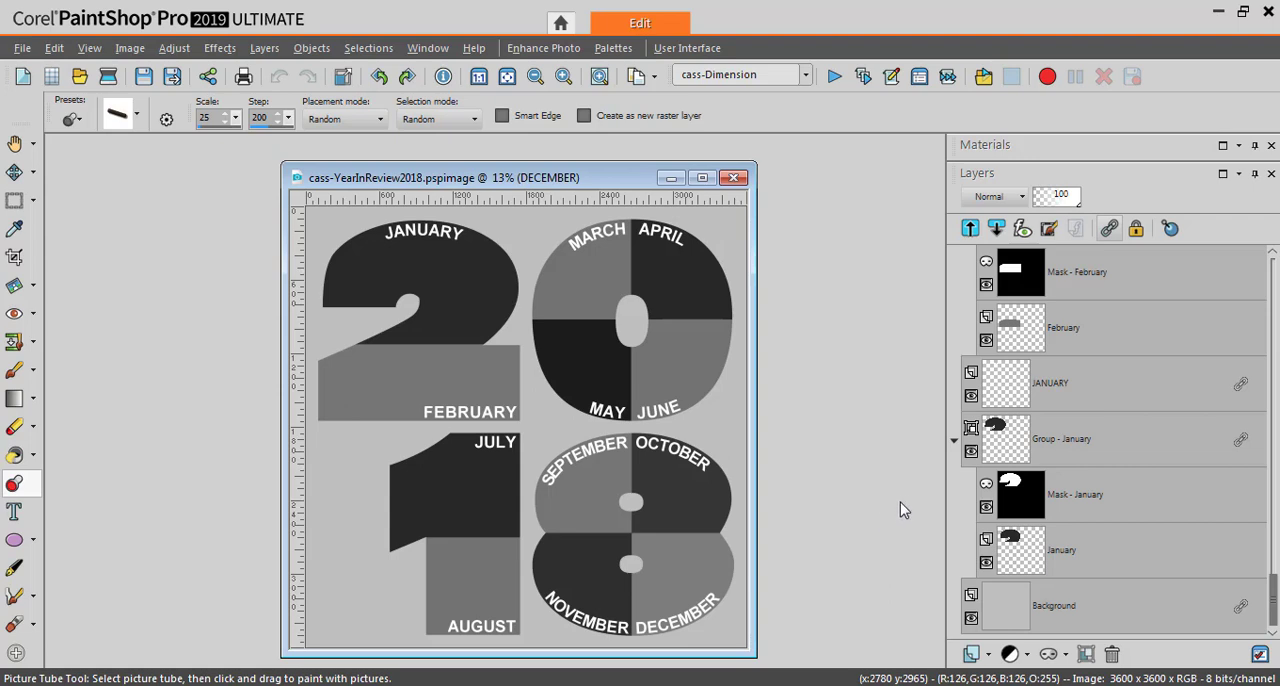
# Review the month groups and their masks in the layer stack, and select the January raster layer inside Group - January
pyautogui.moveTo(1272, 594); pyautogui.dragTo(1272, 500)
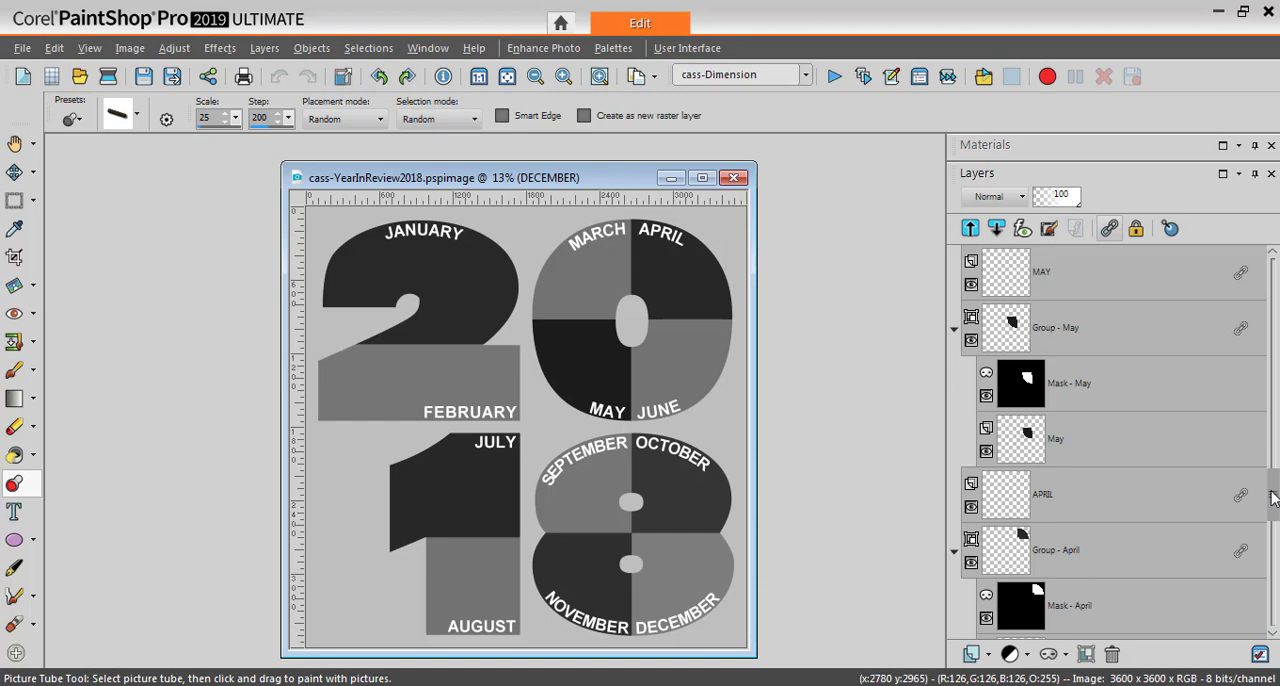
pyautogui.moveTo(1272, 500); pyautogui.dragTo(1273, 622)
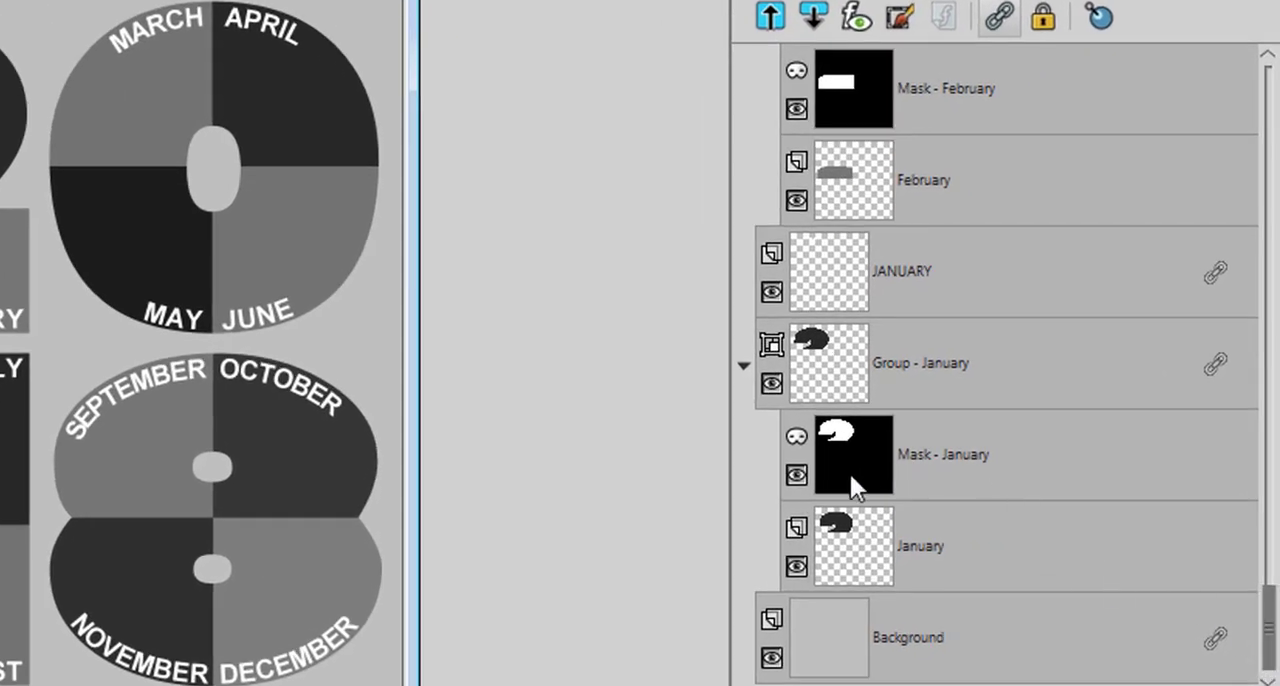
pyautogui.moveTo(920, 378)
pyautogui.moveTo(930, 455)
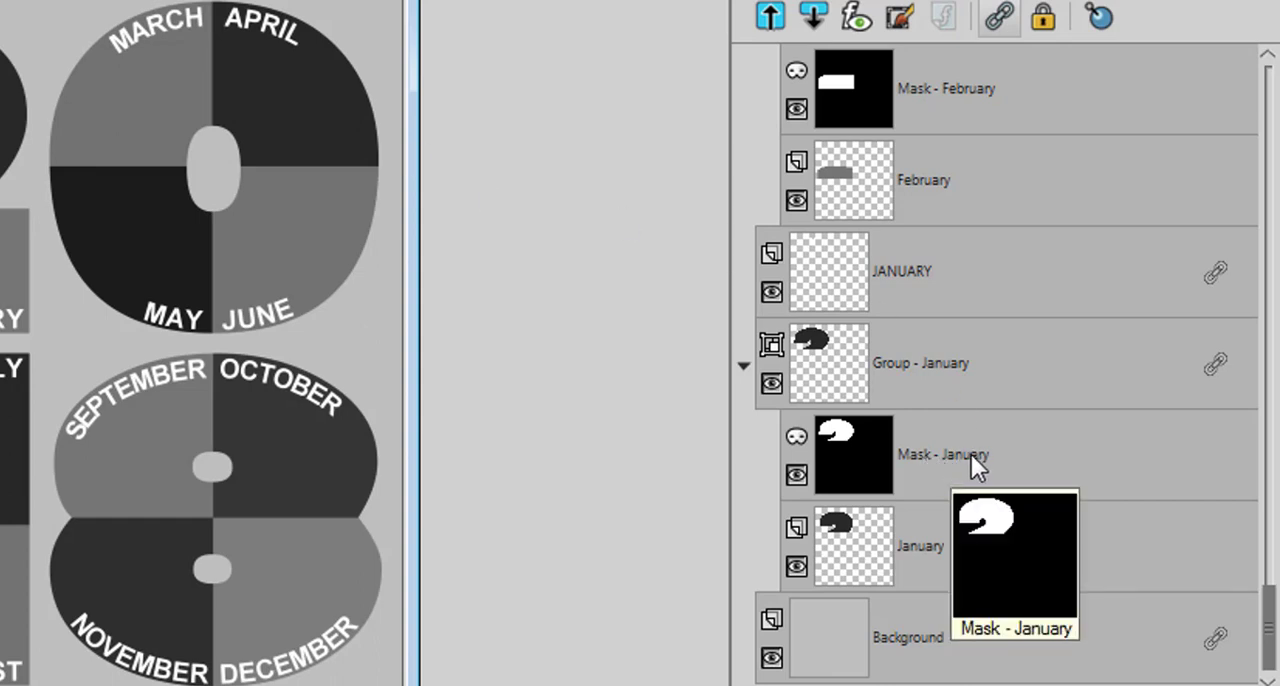
pyautogui.moveTo(923, 557)
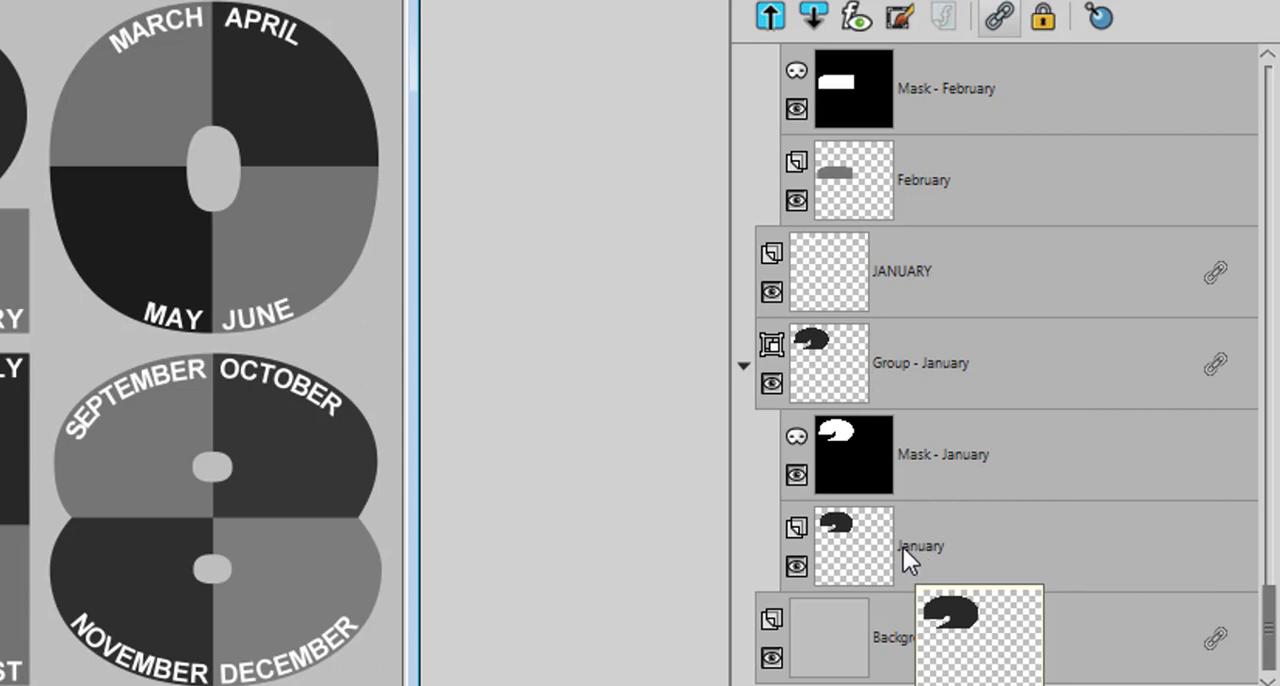
pyautogui.click(936, 543)
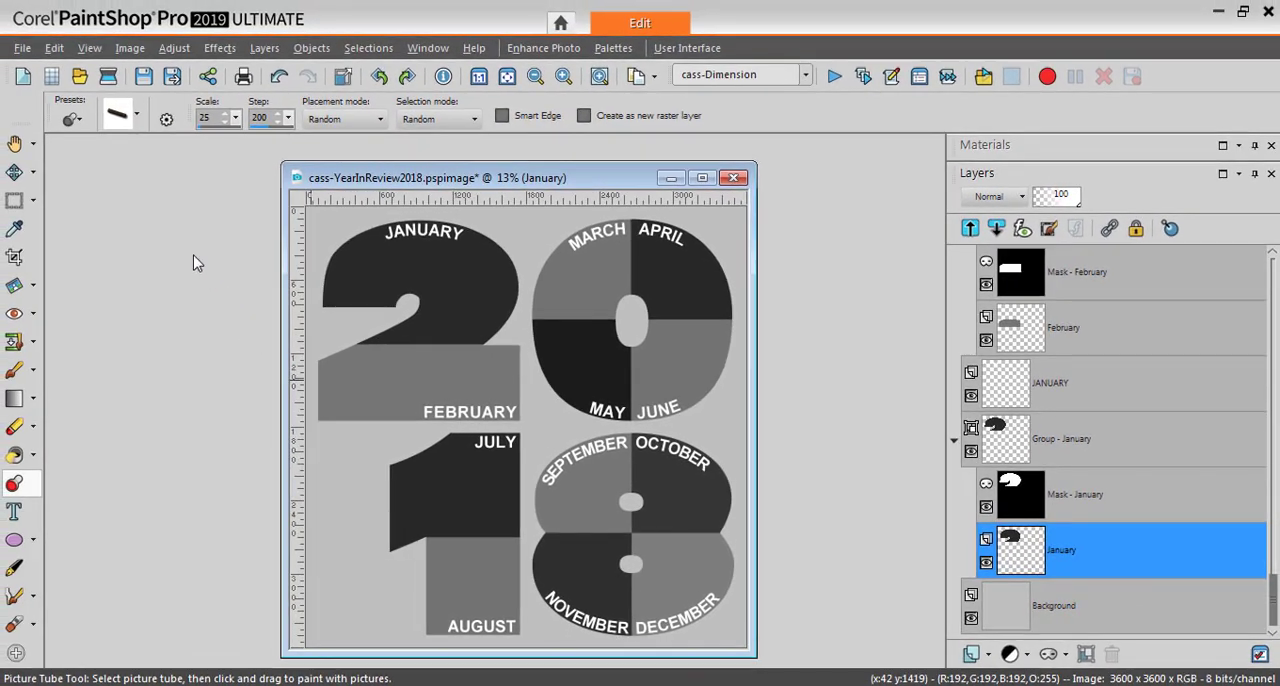
# Open the photo 01.jpg from the YearInReview2018 folder
pyautogui.click(82, 79)
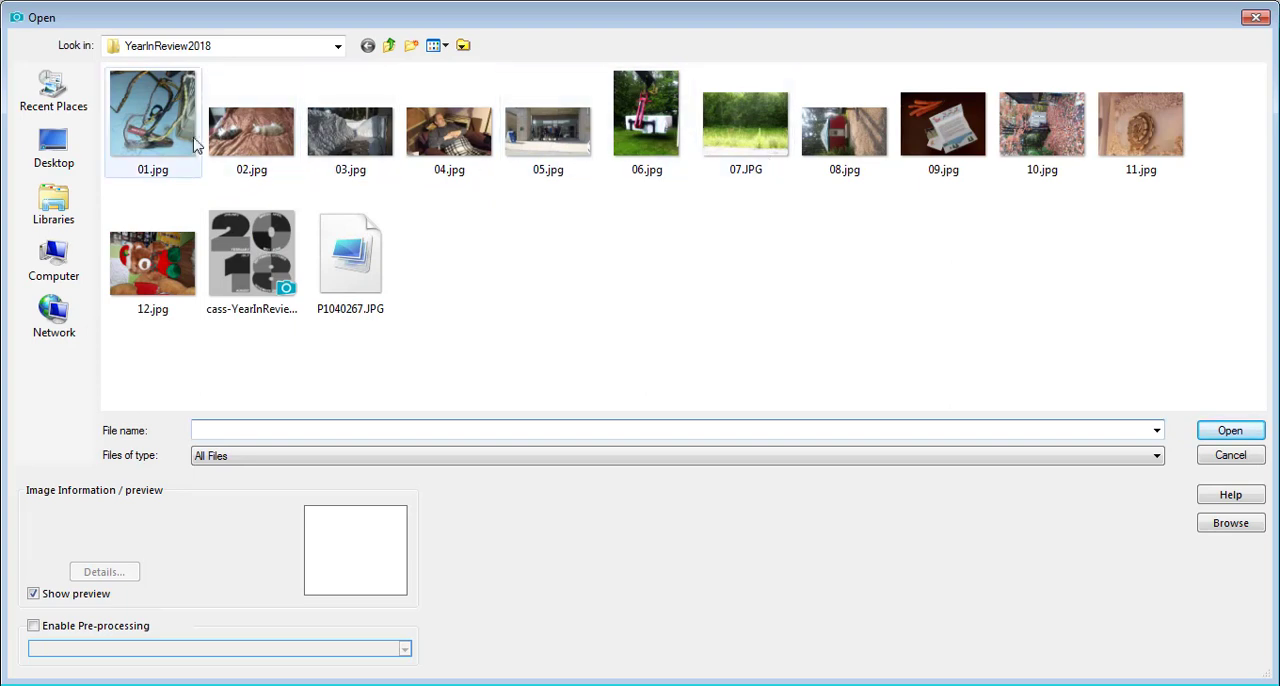
pyautogui.click(155, 137)
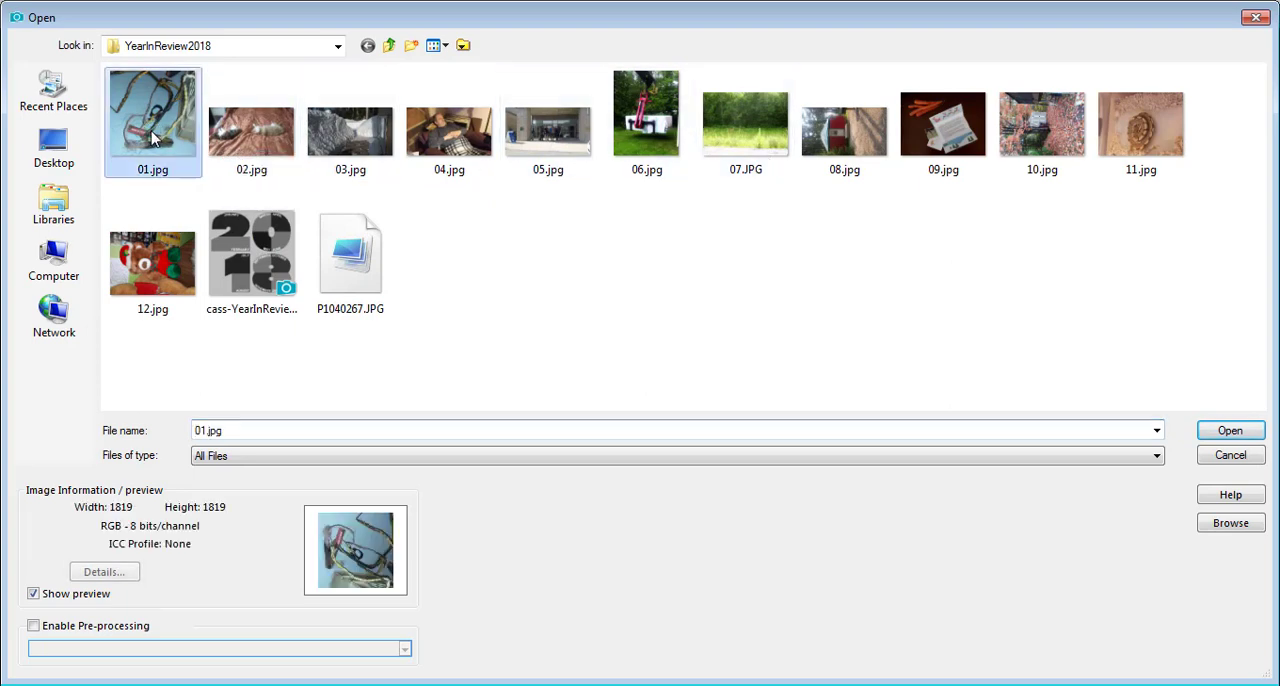
pyautogui.click(1228, 434)
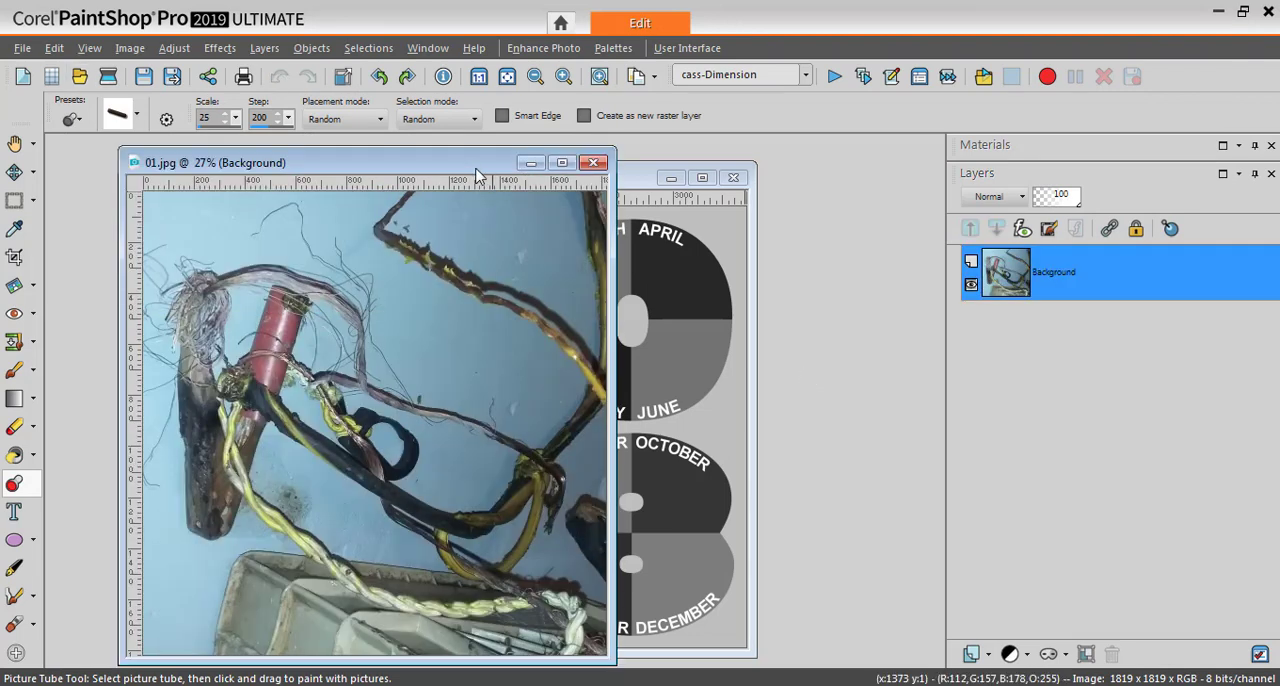
# Rotate the 01.jpg photo left and copy it to the clipboard
pyautogui.click(129, 48)
pyautogui.click(187, 110)
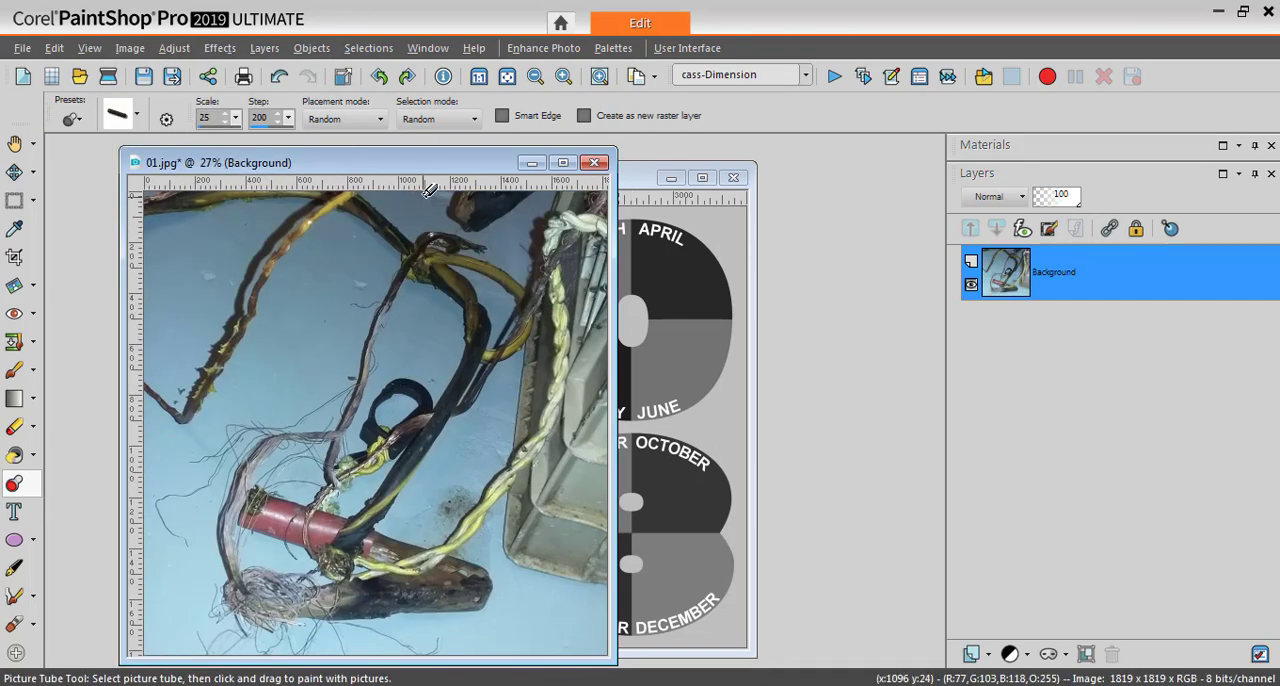
pyautogui.click(53, 47)
pyautogui.click(97, 245)
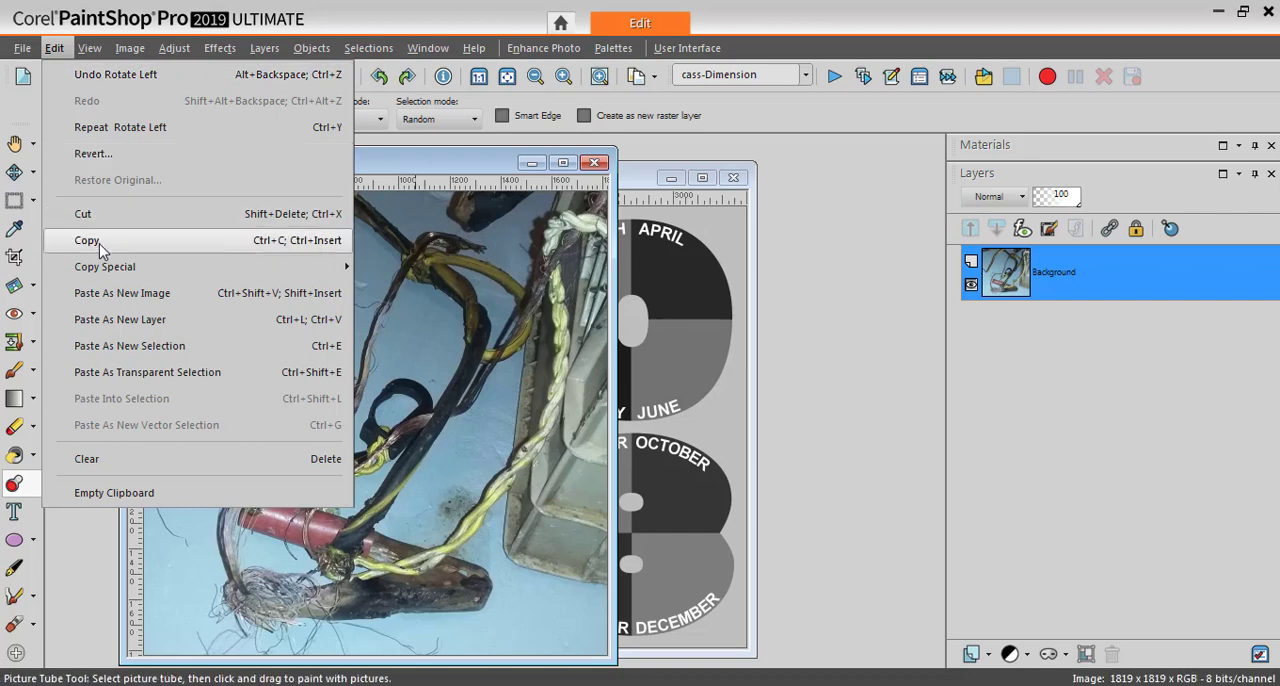
# Paste the copied photo into cass-YearInReview2018.pspimage as a new layer directly above the January layer, under the January mask
pyautogui.click(631, 183)
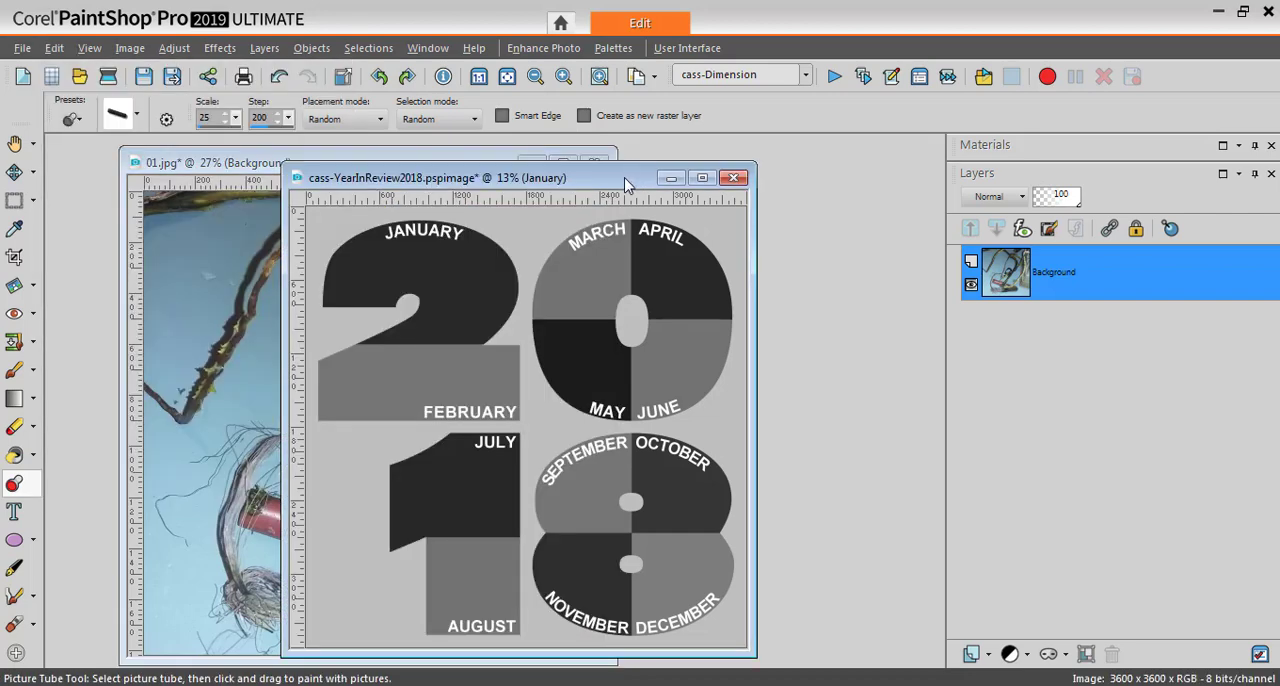
pyautogui.moveTo(631, 183); pyautogui.dragTo(675, 175)
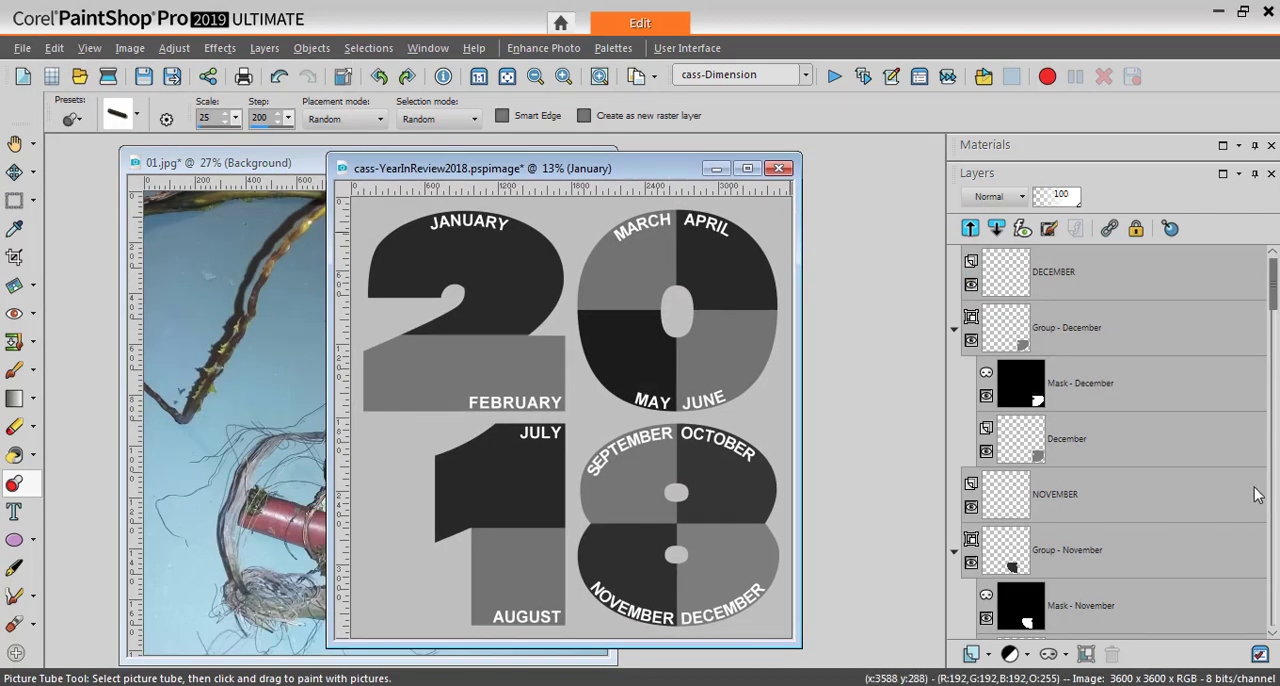
pyautogui.moveTo(1273, 285); pyautogui.dragTo(1272, 612)
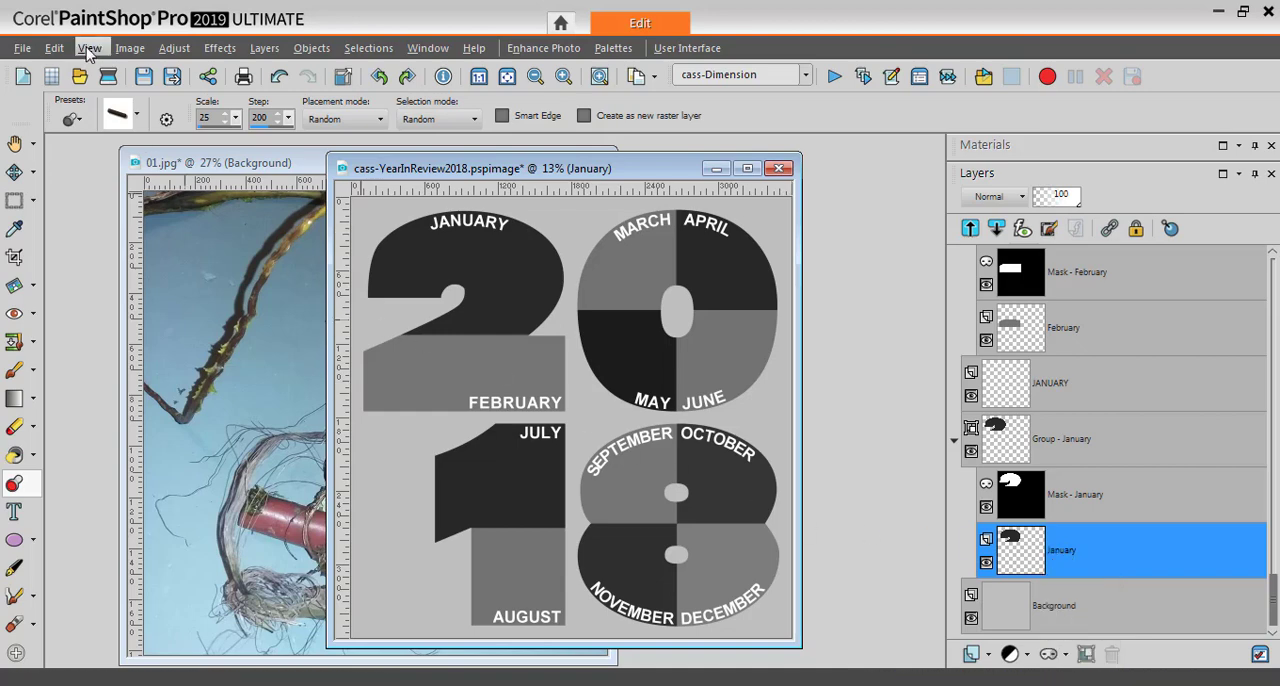
pyautogui.click(55, 50)
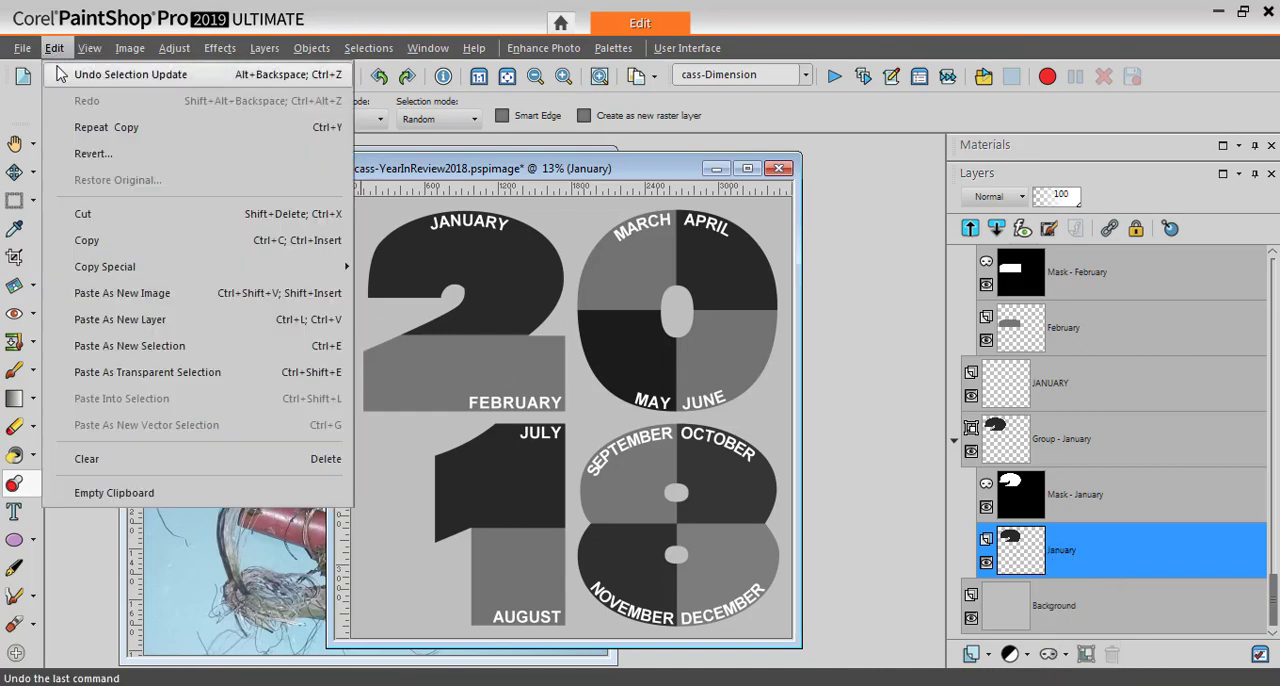
pyautogui.click(121, 320)
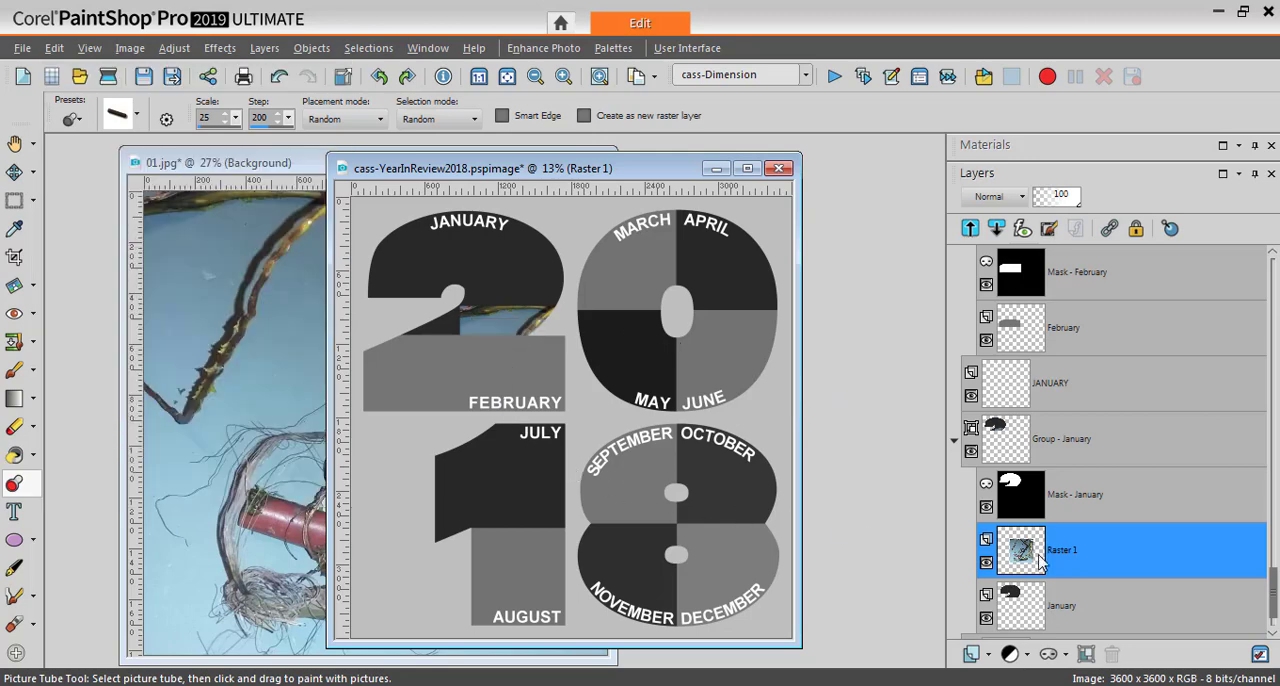
# Move the pasted photo with the Pick tool to about X 90, Y -655 so it fills the January shape
pyautogui.moveTo(1038, 557)
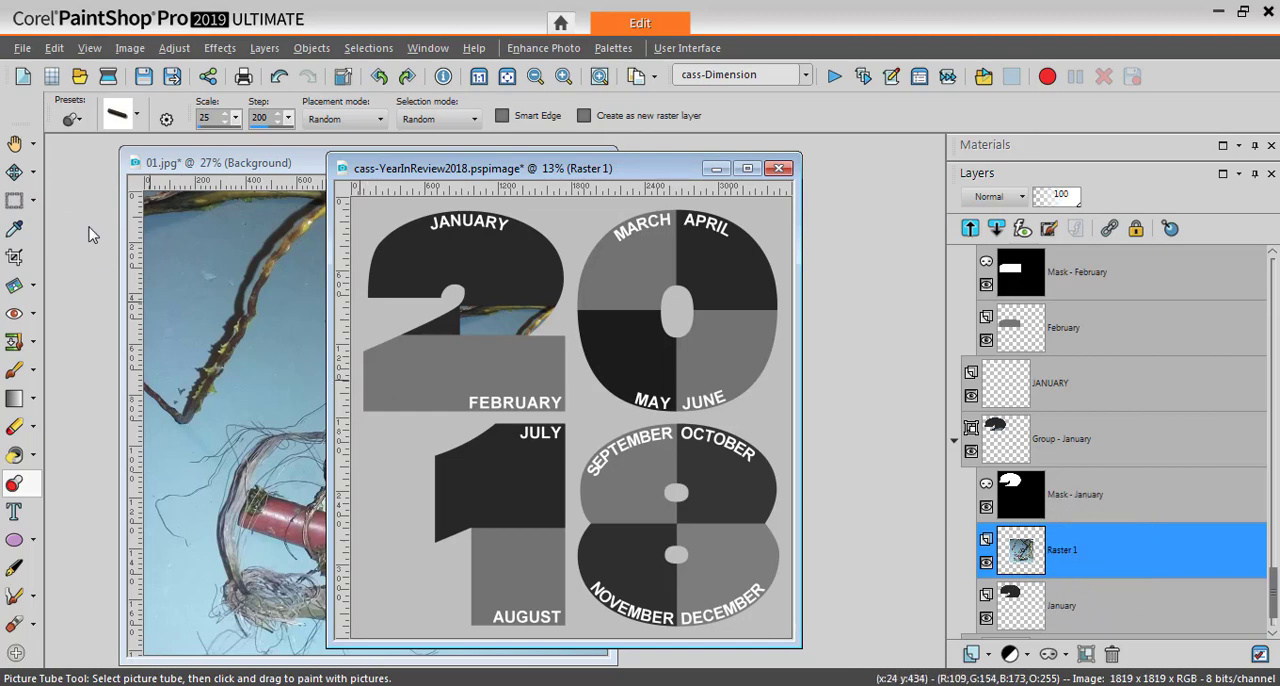
pyautogui.click(34, 174)
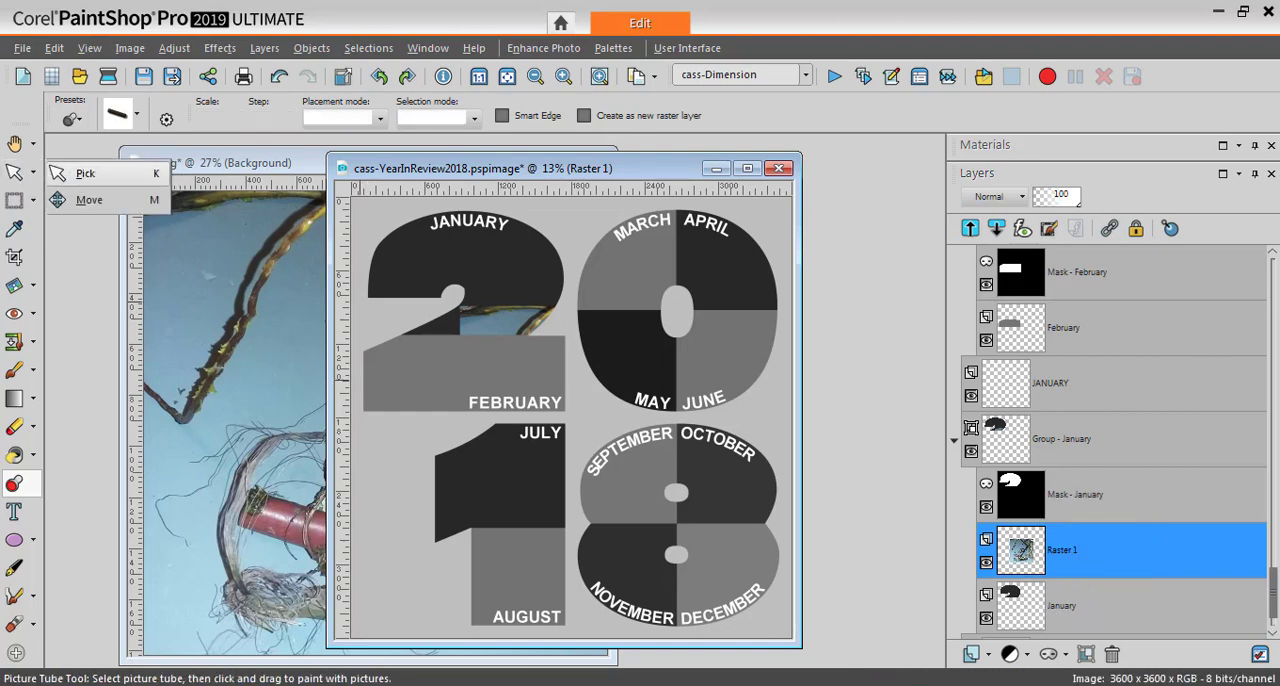
pyautogui.click(85, 173)
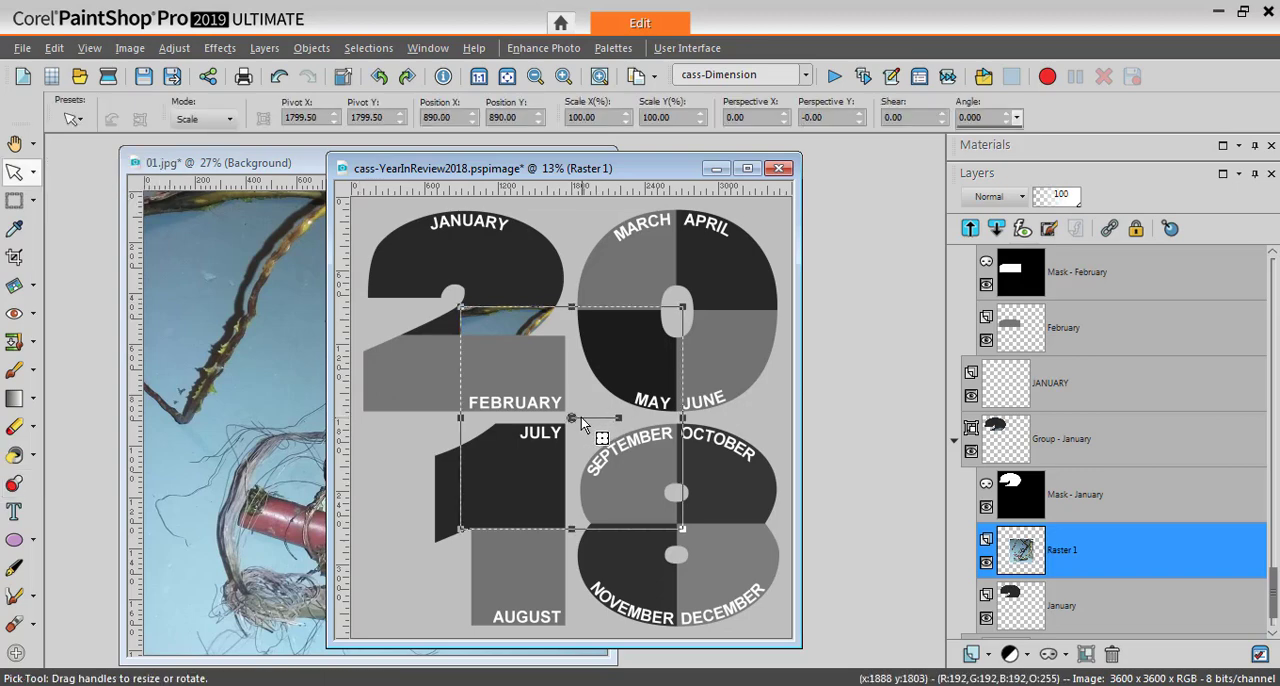
pyautogui.moveTo(571, 418); pyautogui.dragTo(474, 296)
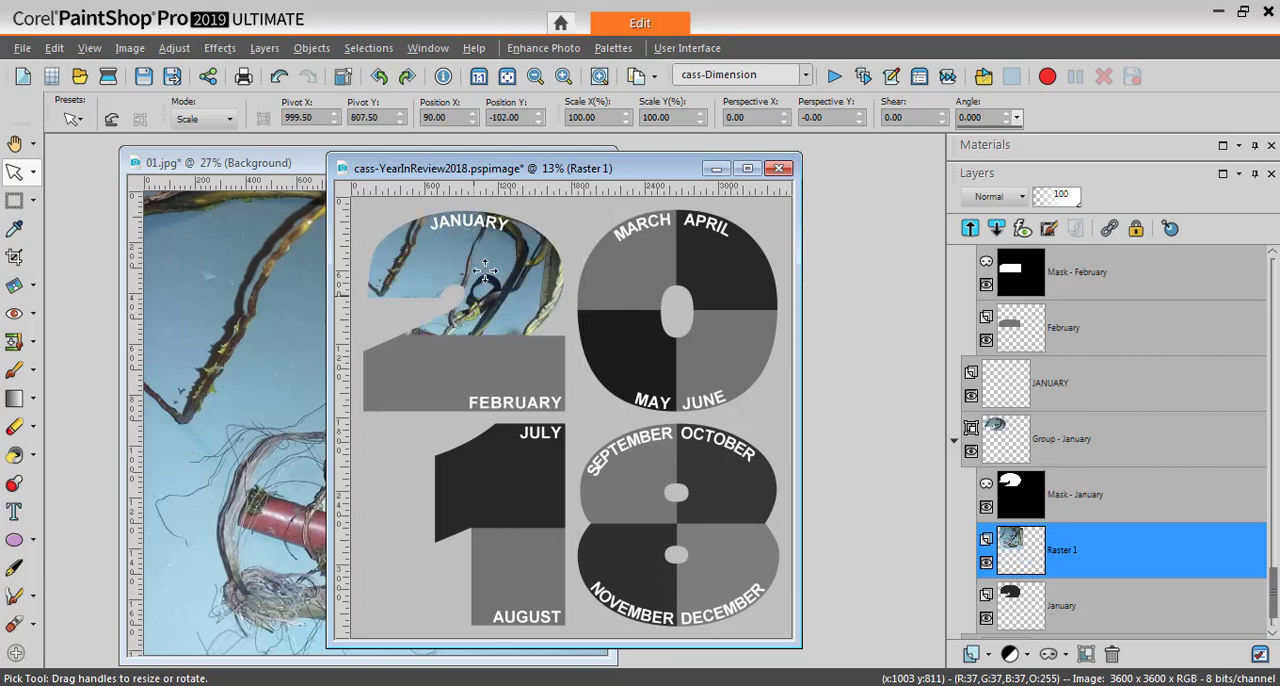
pyautogui.moveTo(474, 296); pyautogui.dragTo(473, 258)
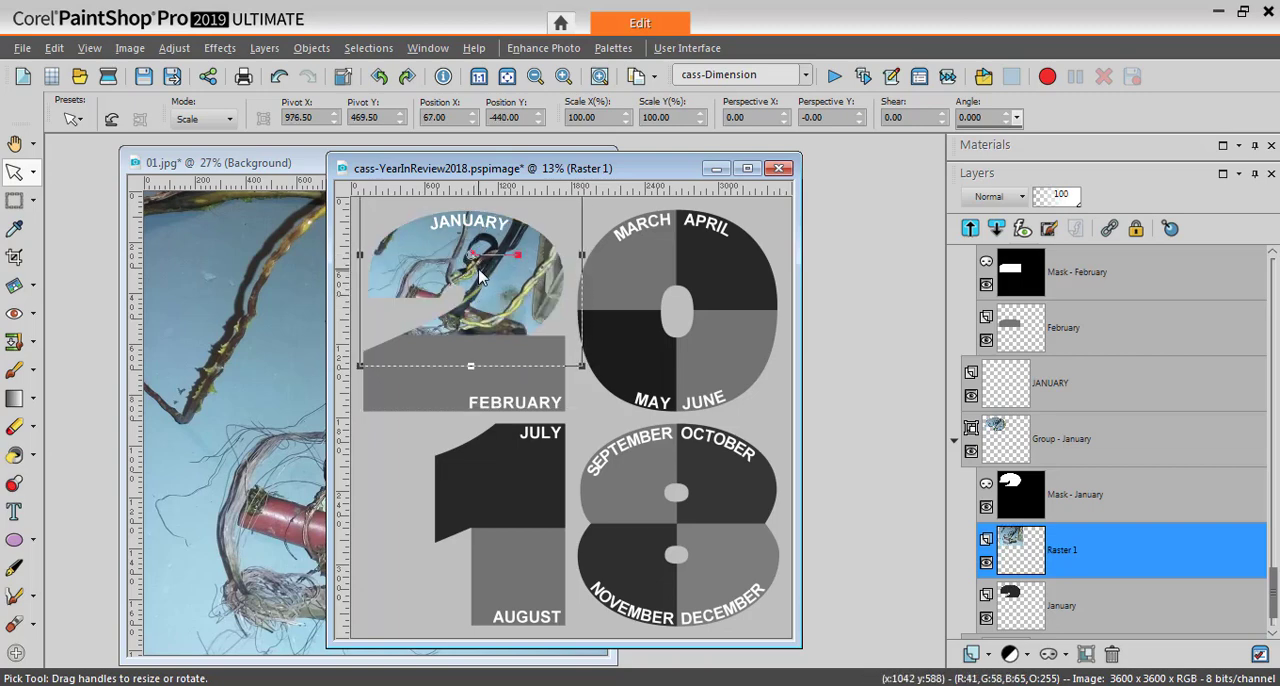
pyautogui.moveTo(473, 256); pyautogui.dragTo(474, 229)
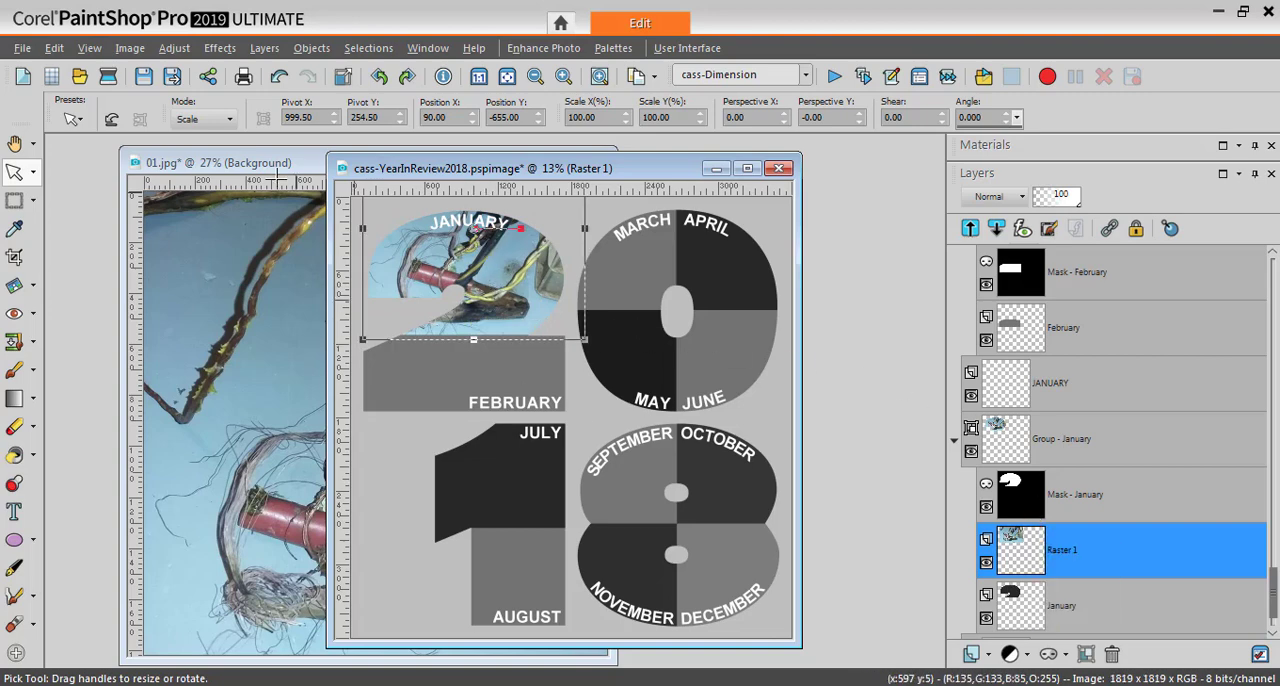
# Close the 01.jpg photo without saving its changes
pyautogui.click(296, 166)
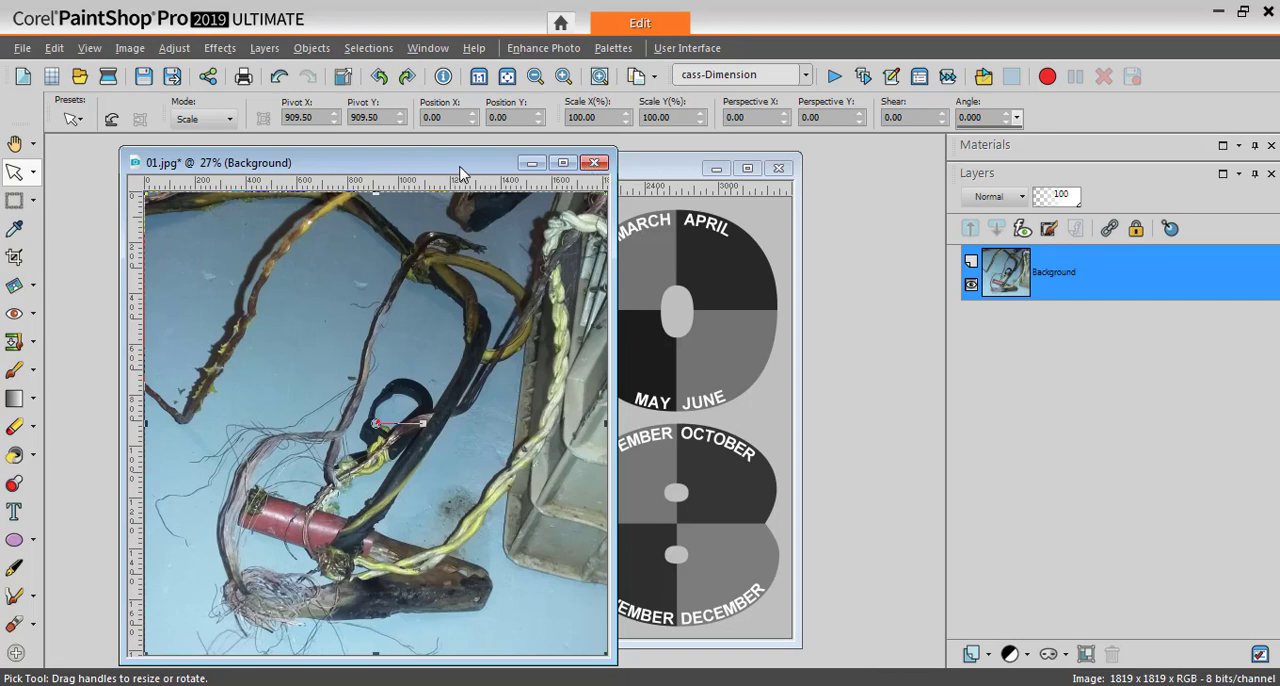
pyautogui.moveTo(460, 172); pyautogui.dragTo(455, 171)
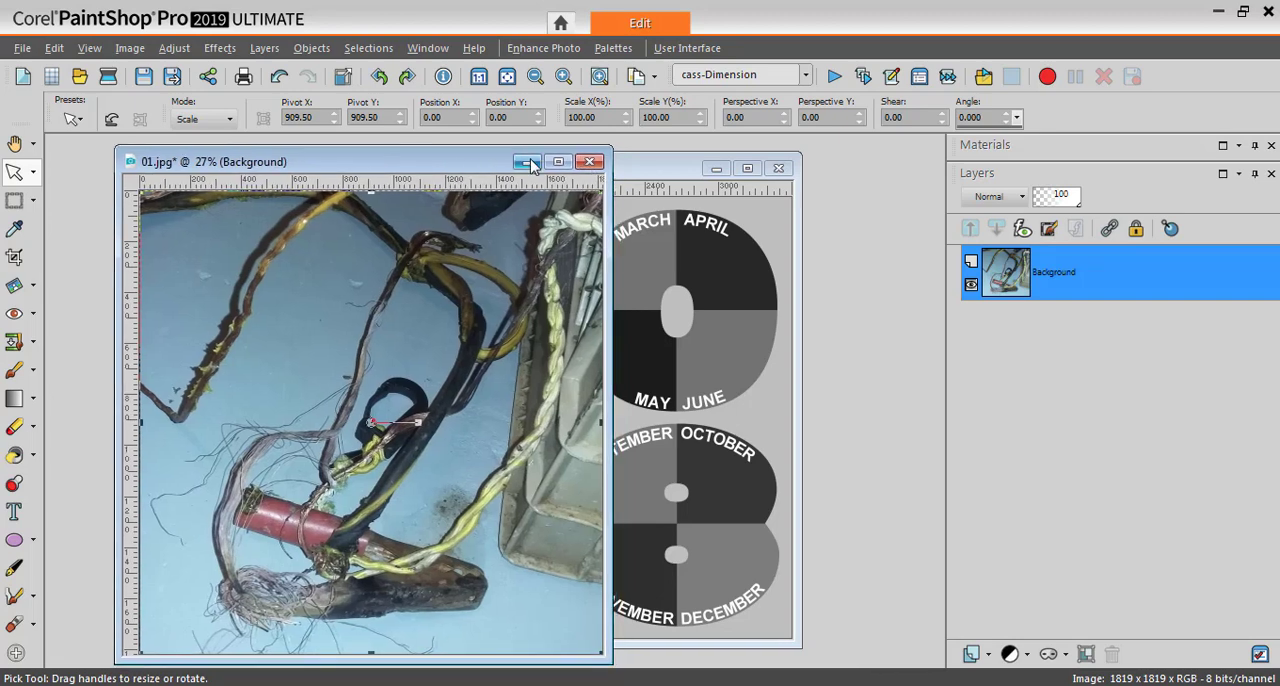
pyautogui.click(589, 163)
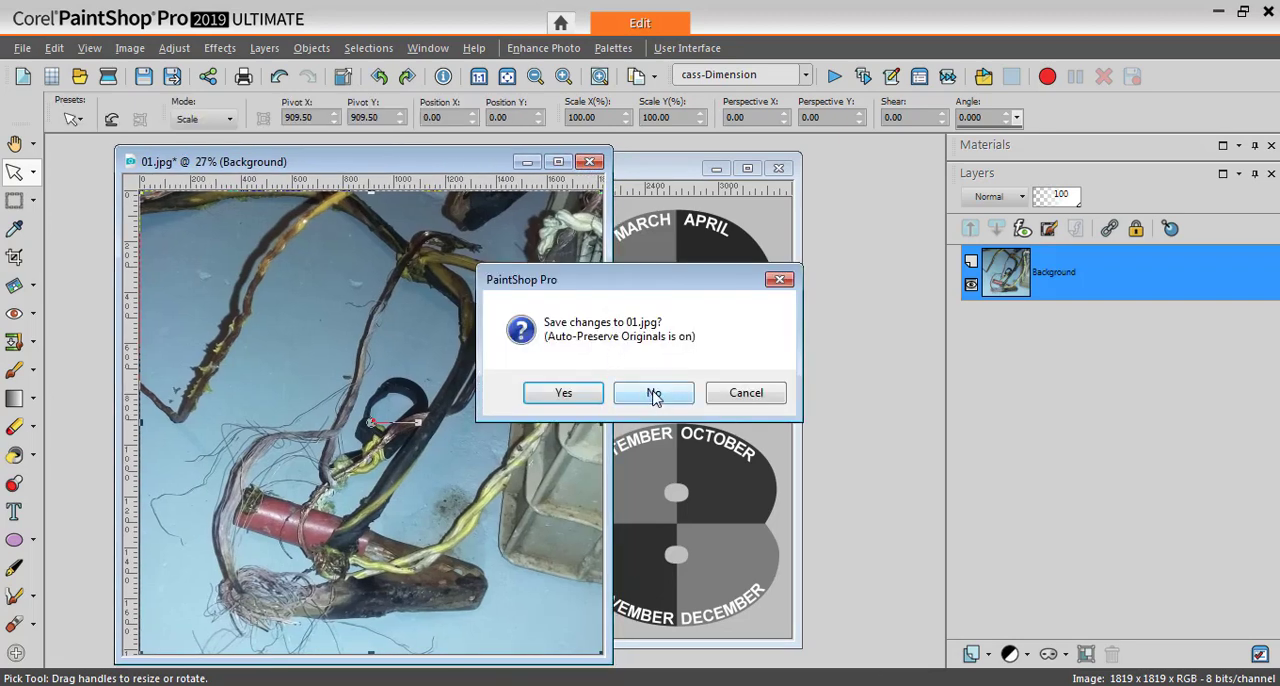
pyautogui.click(653, 393)
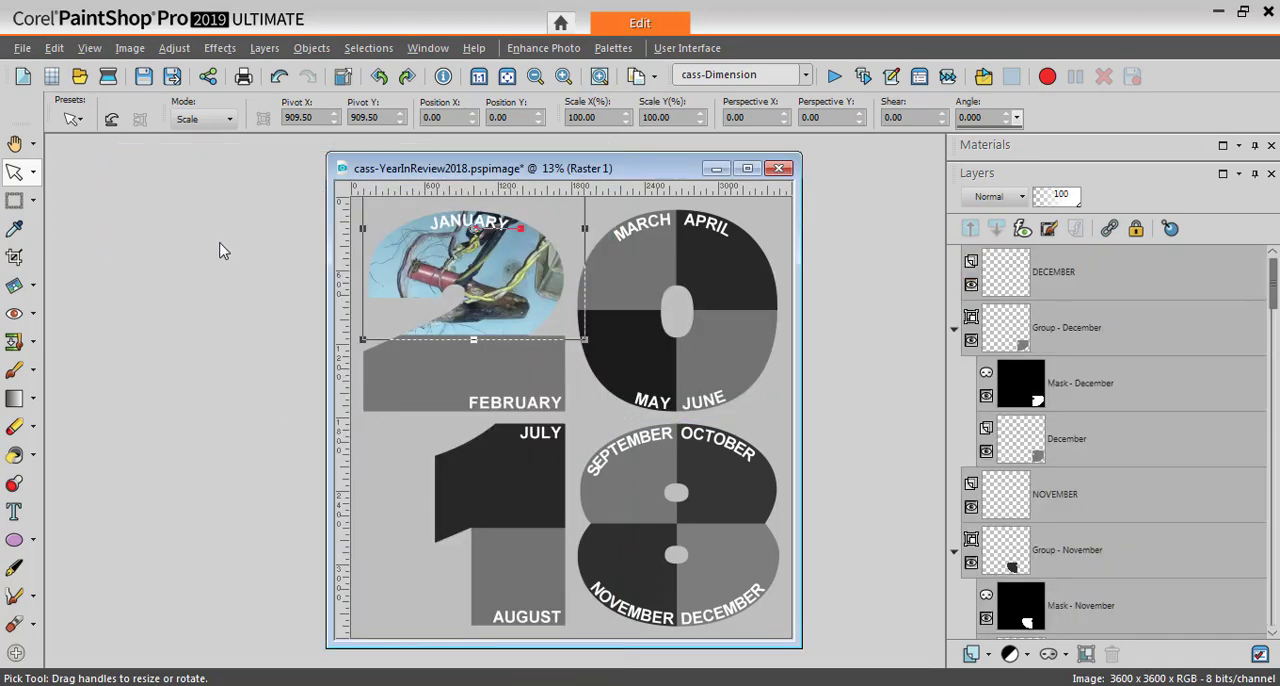
# Open the photo 02.jpg from the YearInReview2018 folder and copy it to the clipboard
pyautogui.click(79, 76)
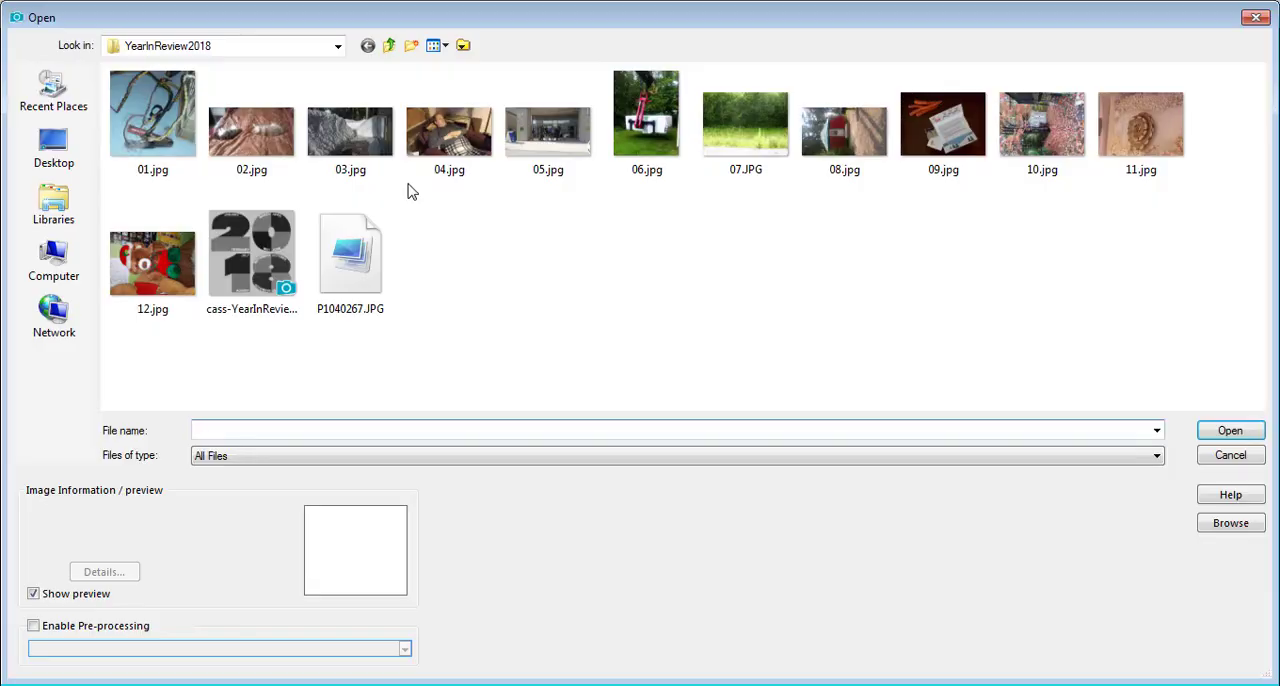
pyautogui.click(262, 143)
pyautogui.doubleClick(262, 143)
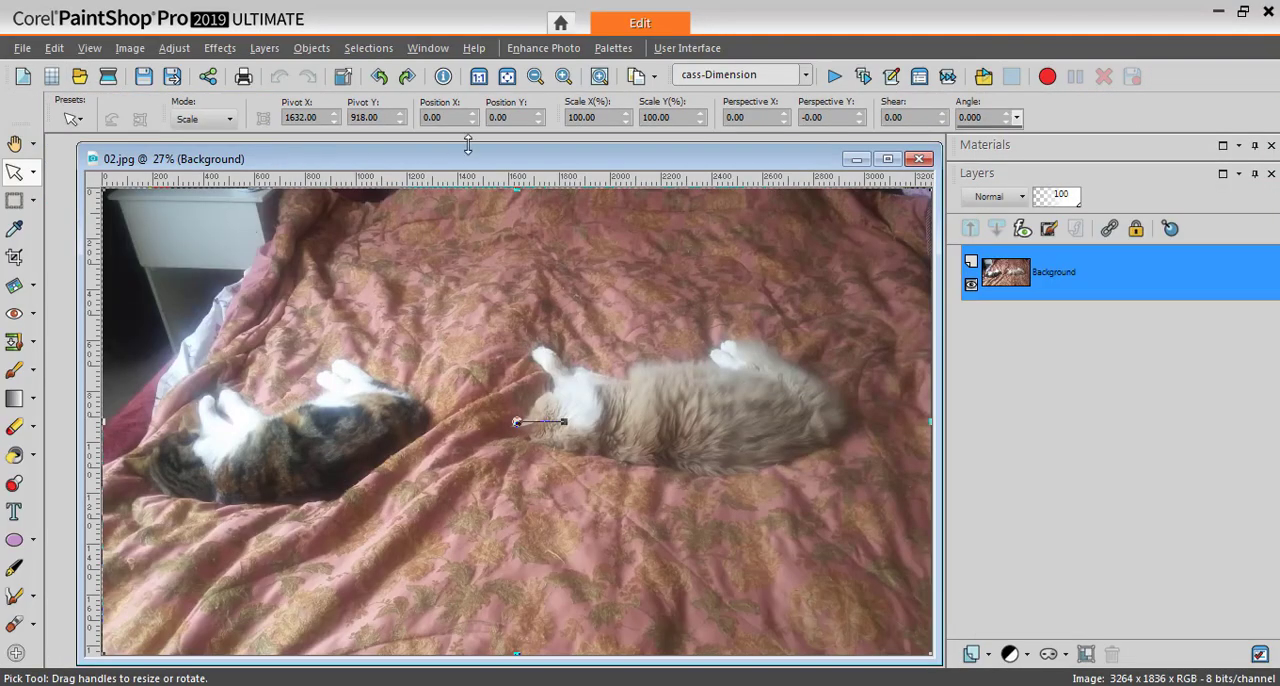
pyautogui.moveTo(576, 165); pyautogui.dragTo(558, 162)
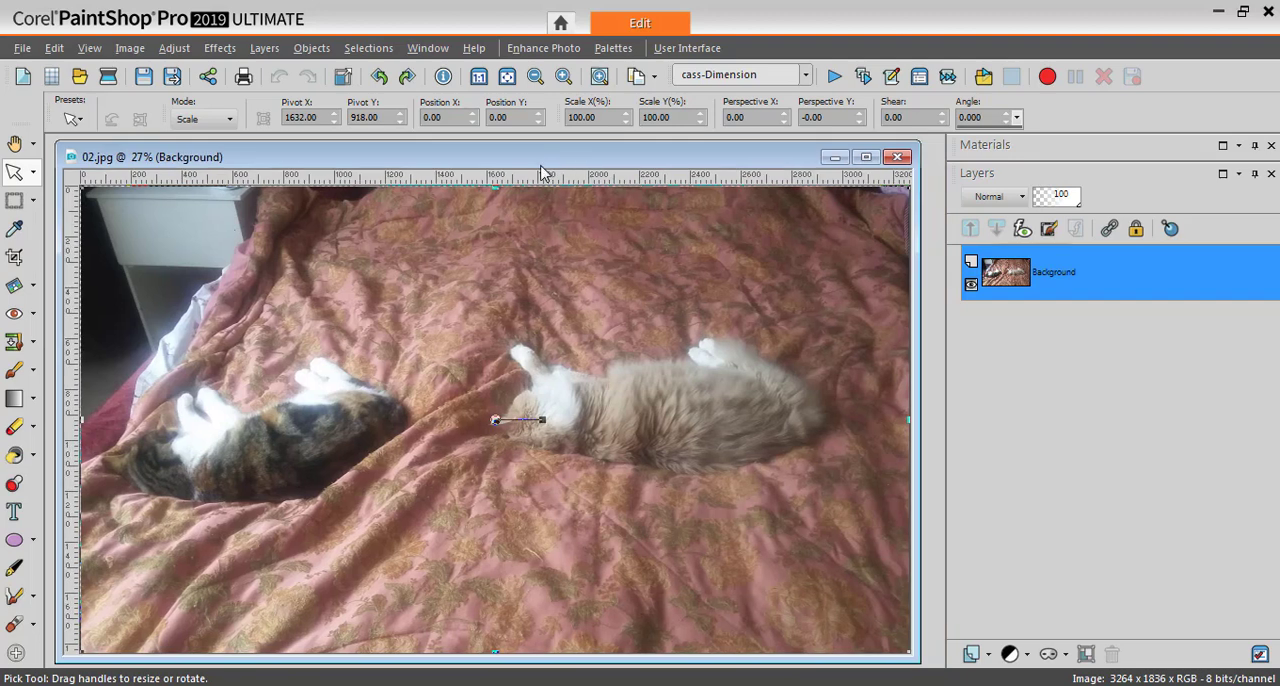
pyautogui.press('ctrl')
pyautogui.click(54, 48)
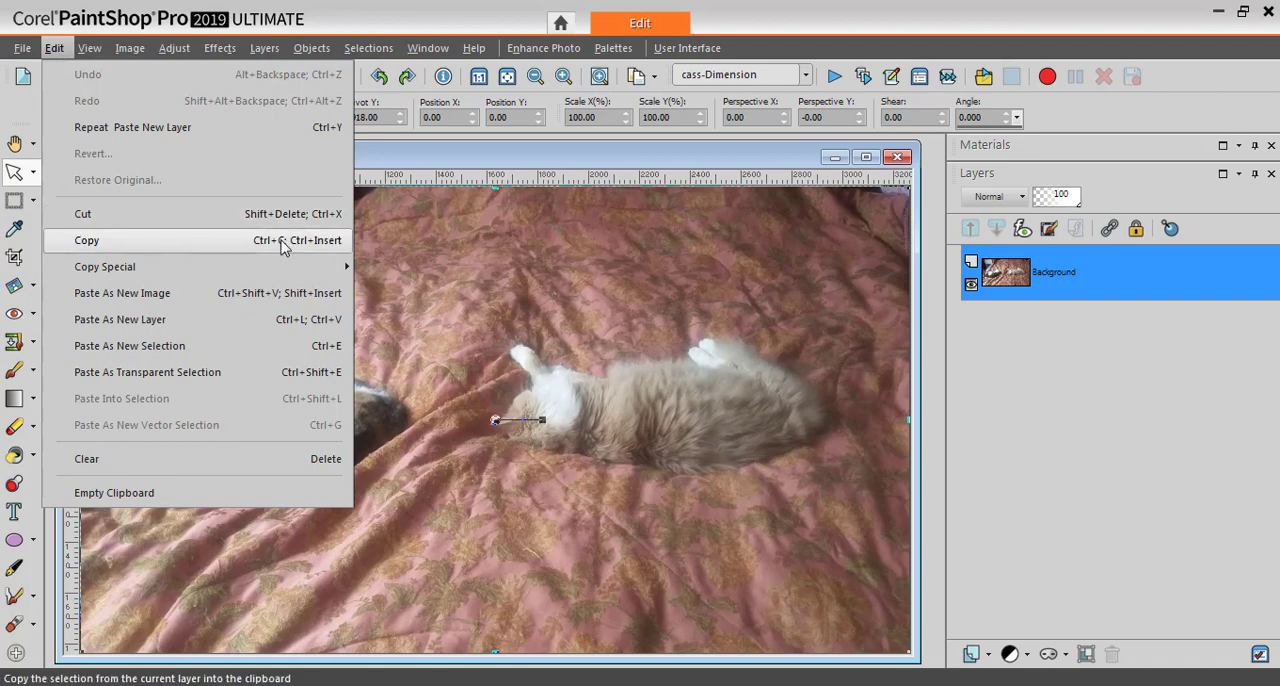
pyautogui.click(498, 166)
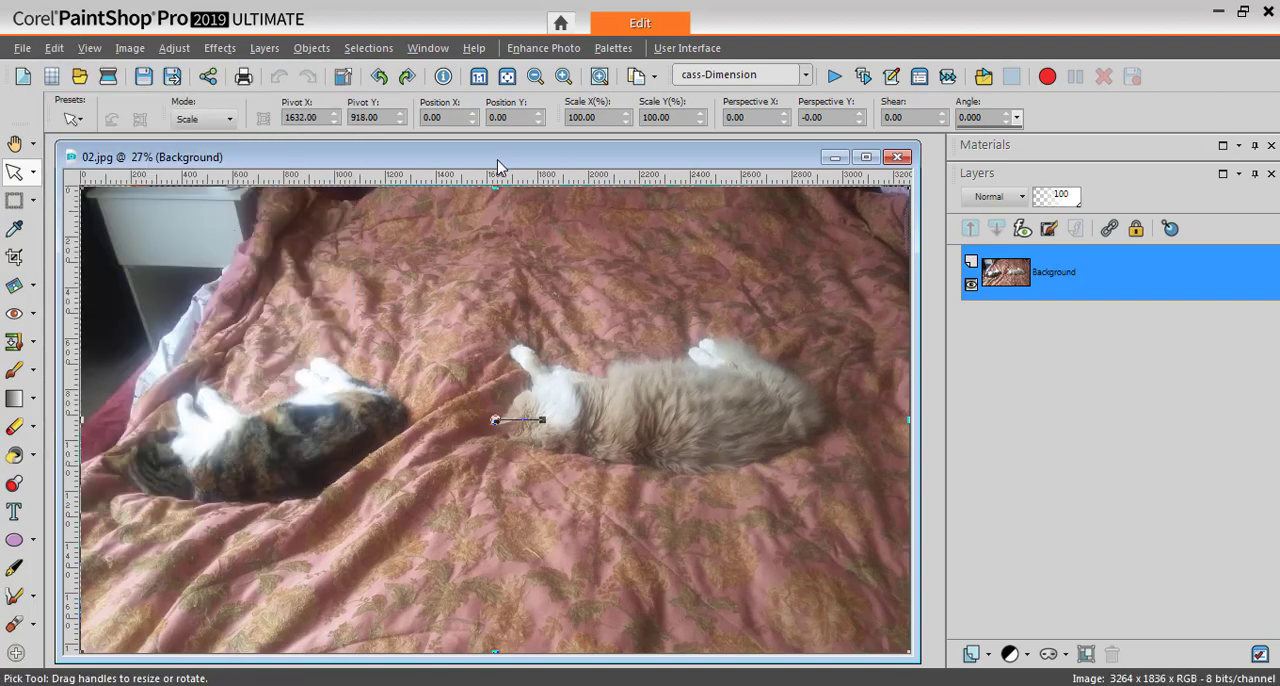
pyautogui.hotkey('ctrl', 'c')
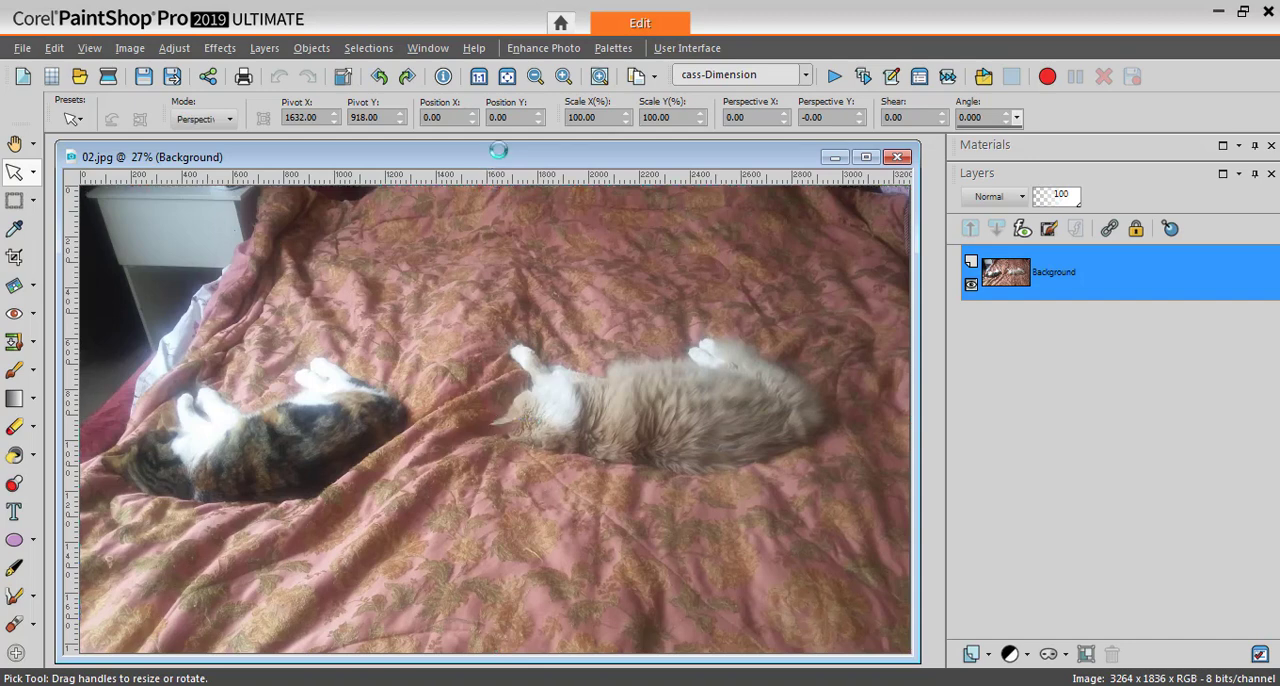
# Paste the copied photo into cass-YearInReview2018.pspimage as a new layer directly above the February layer, under the February mask
pyautogui.moveTo(793, 167); pyautogui.dragTo(646, 166)
pyautogui.click(659, 176)
pyautogui.hotkey('ctrl', 'v')
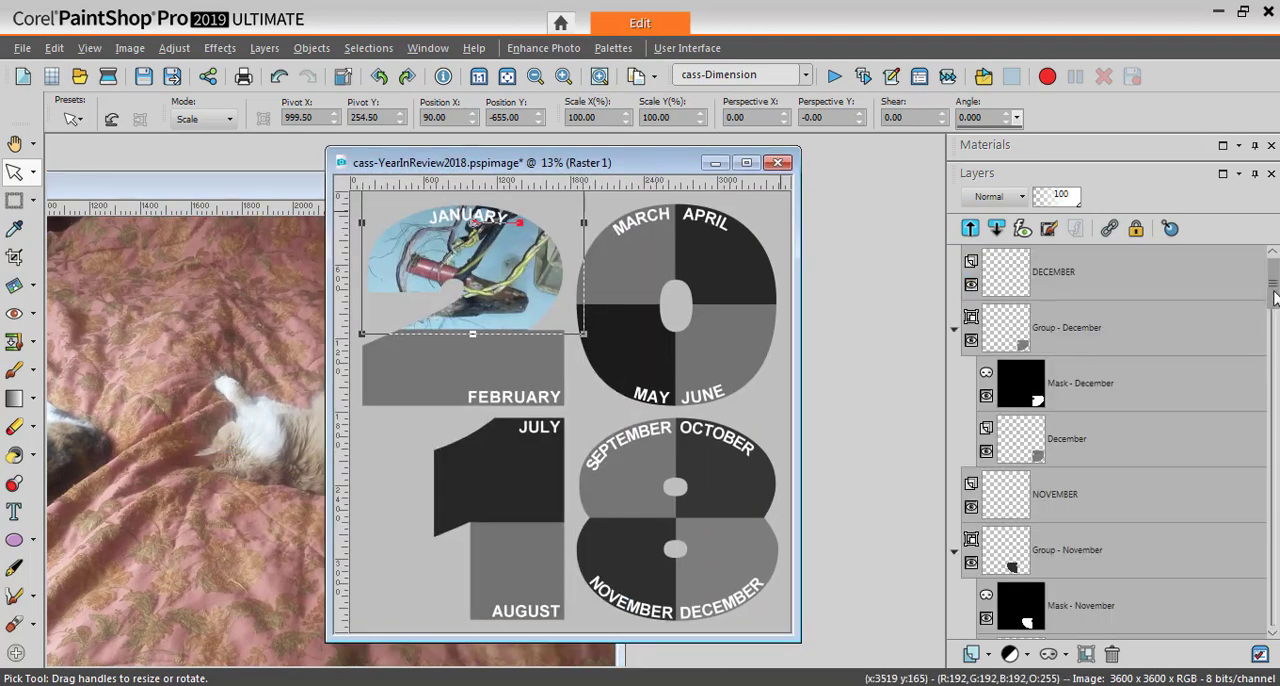
pyautogui.moveTo(1273, 285); pyautogui.dragTo(1273, 589)
pyautogui.click(1068, 508)
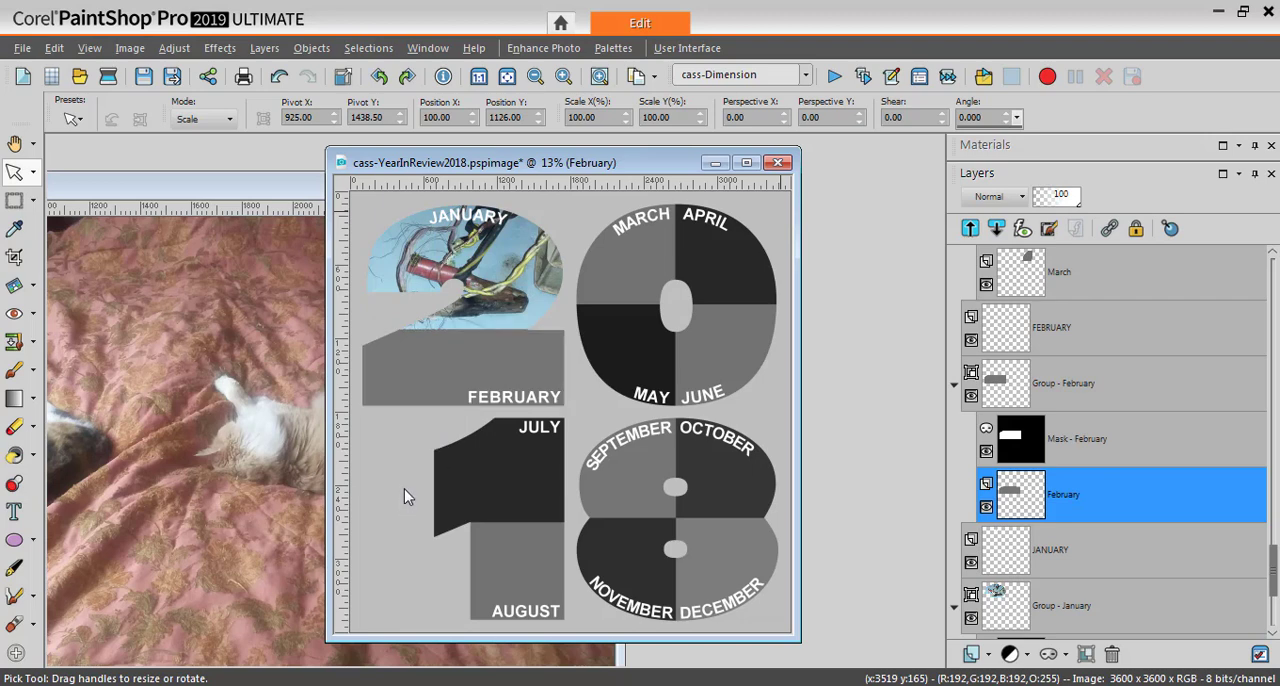
pyautogui.click(54, 48)
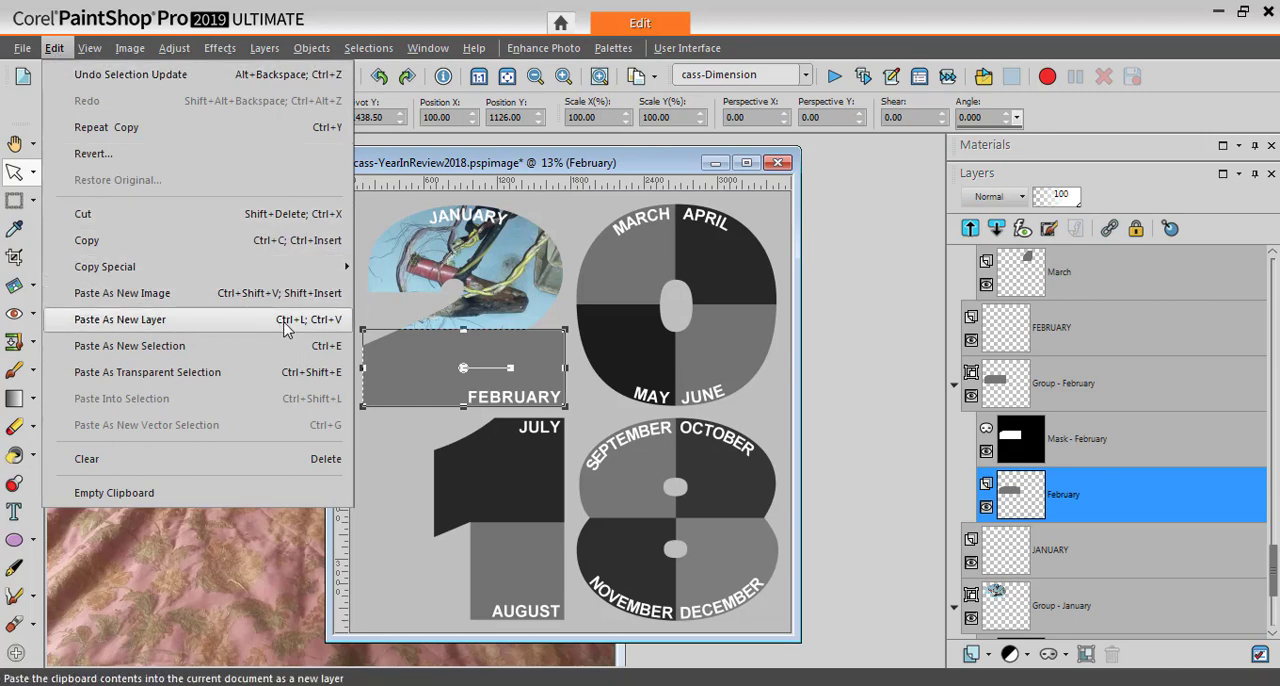
pyautogui.click(442, 175)
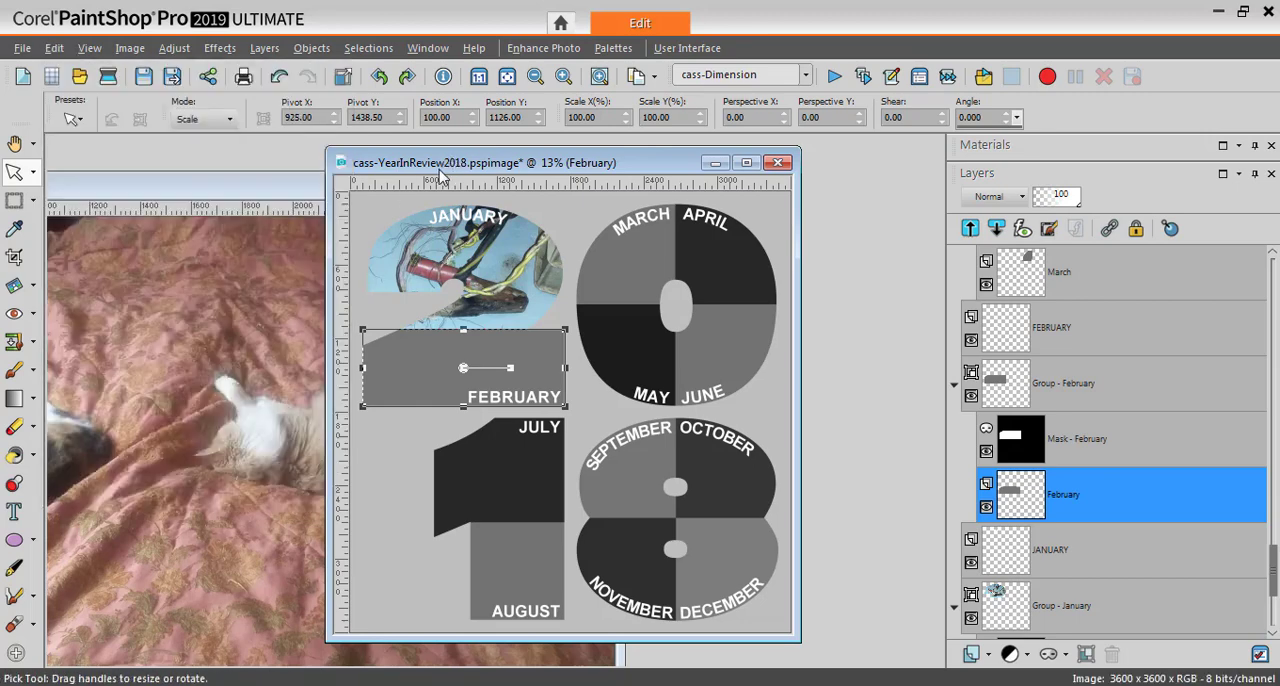
pyautogui.hotkey('ctrl', 'l')
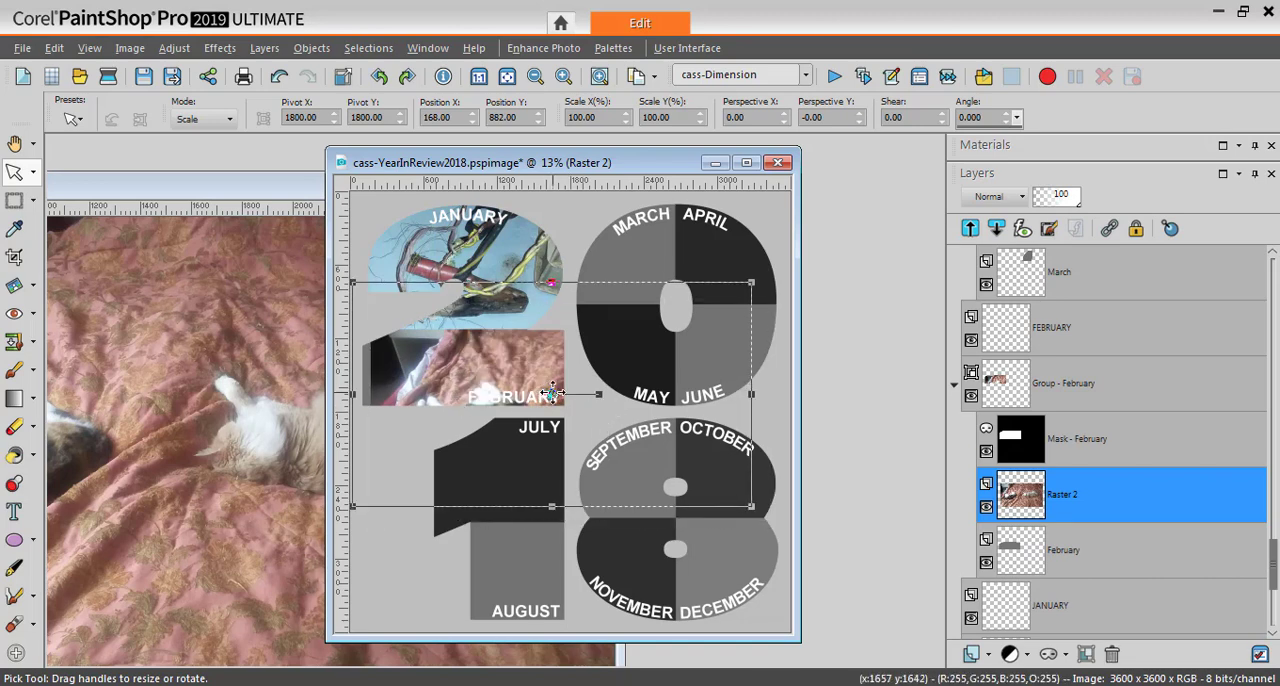
# Scale the pasted photo to about 56% and move it to X 60, Y 912 so both cats show inside the February shape
pyautogui.moveTo(561, 422); pyautogui.dragTo(543, 403)
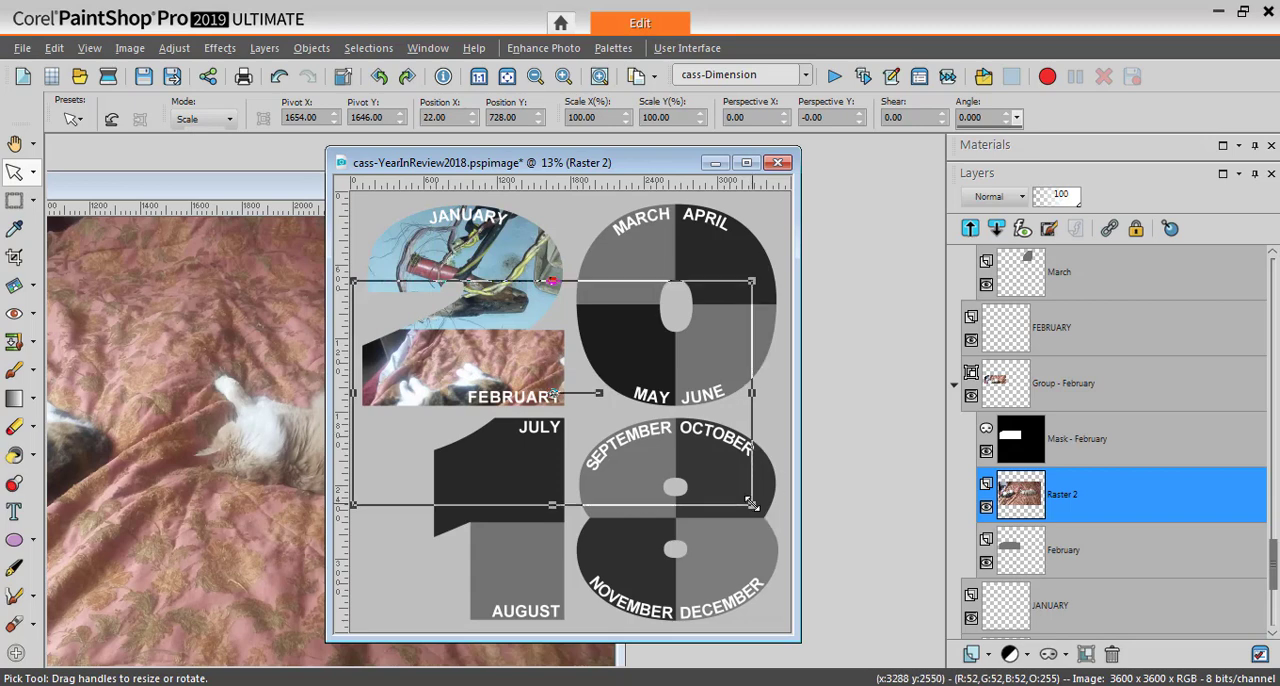
pyautogui.moveTo(752, 505); pyautogui.dragTo(641, 430)
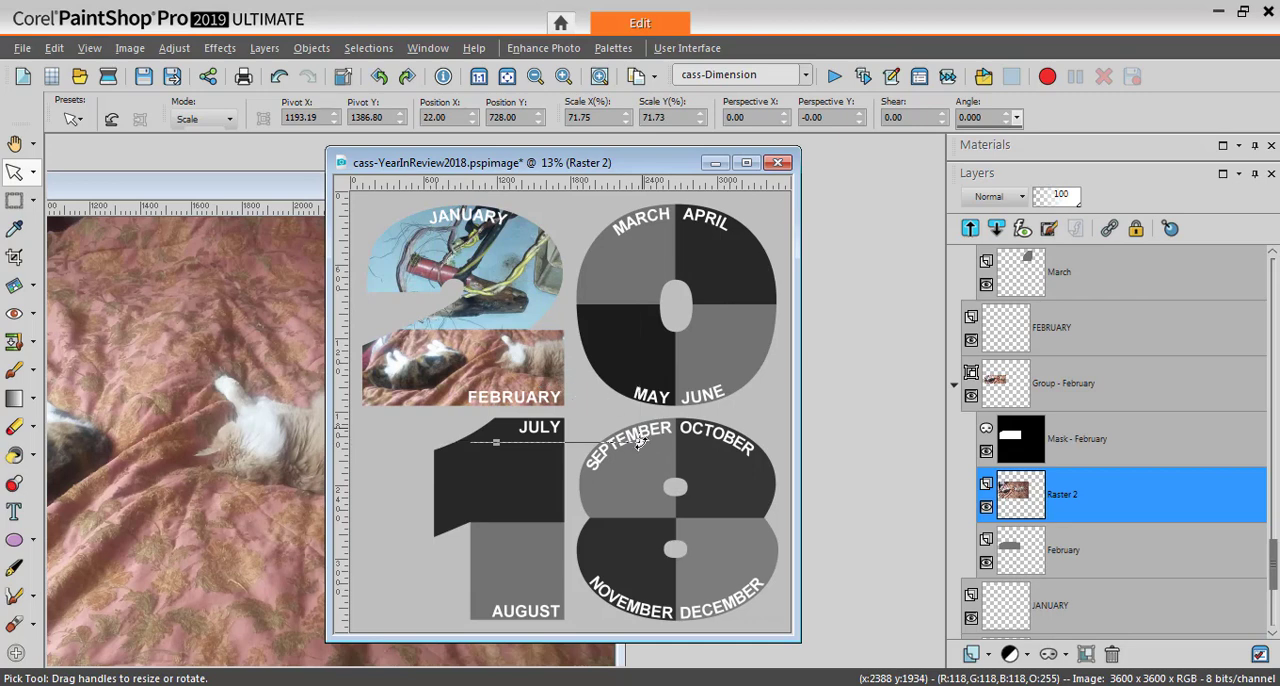
pyautogui.moveTo(641, 441); pyautogui.dragTo(606, 422)
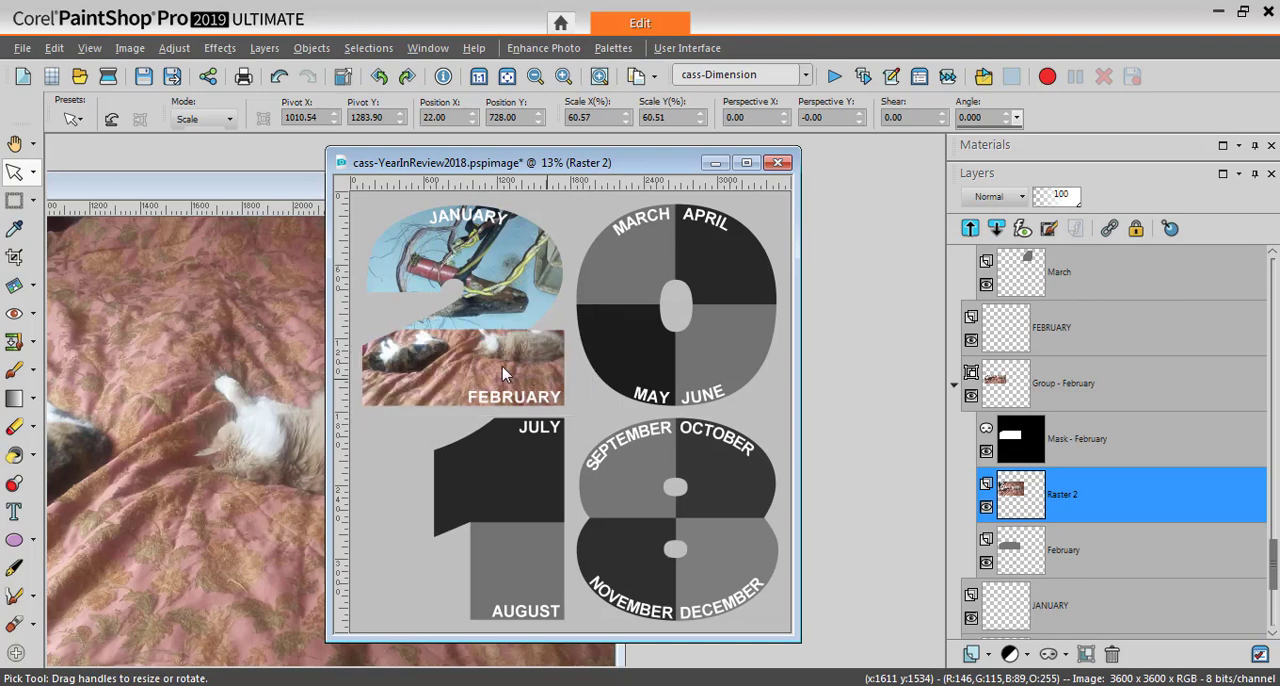
pyautogui.moveTo(473, 349); pyautogui.dragTo(472, 374)
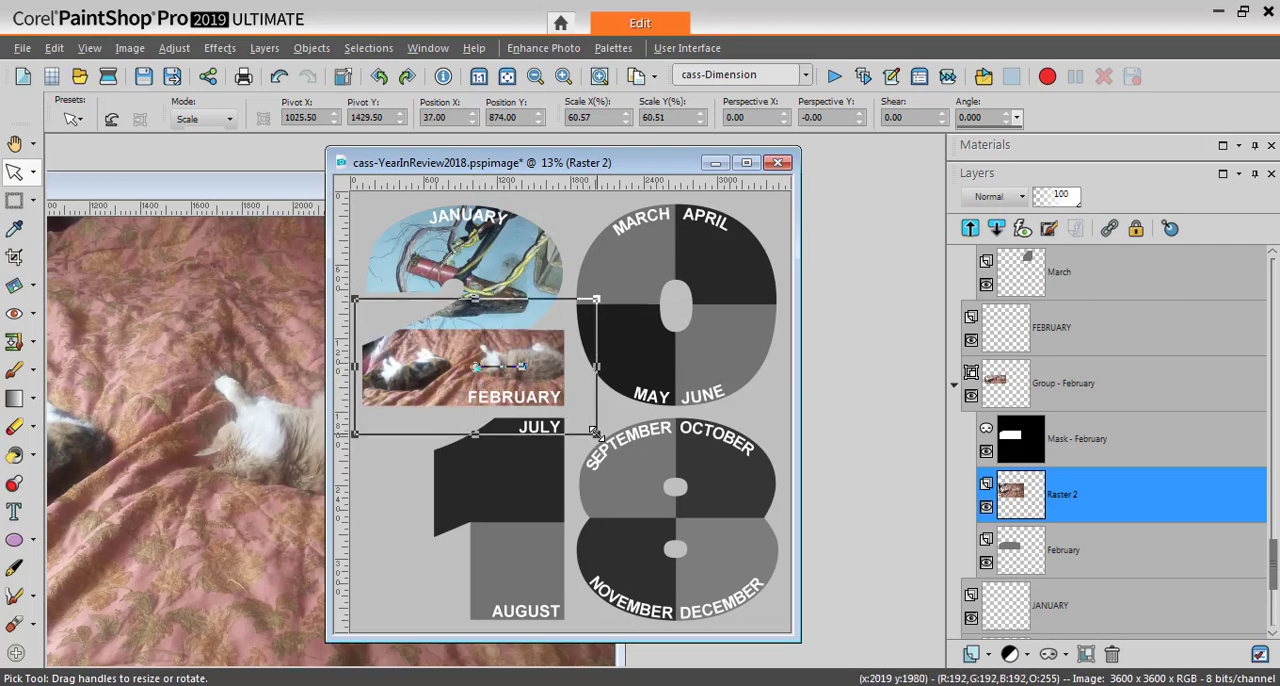
pyautogui.moveTo(591, 433); pyautogui.dragTo(574, 423)
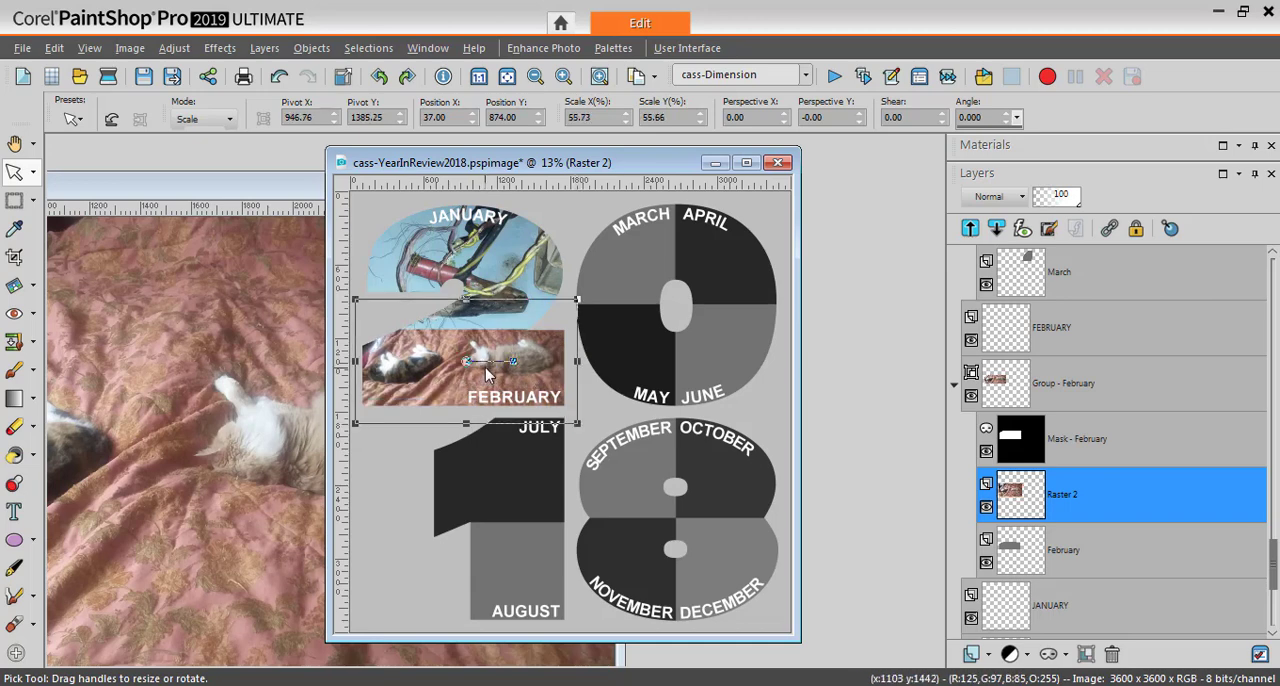
pyautogui.moveTo(463, 362); pyautogui.dragTo(466, 362)
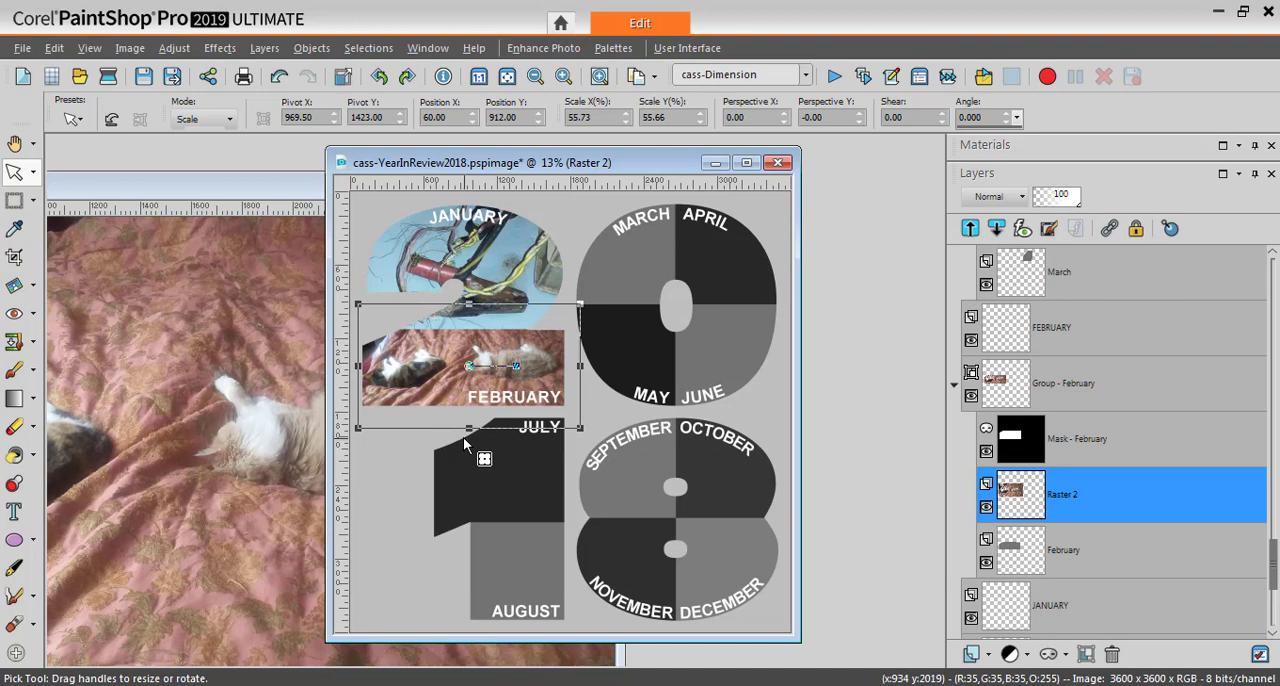
# Close the 02.jpg photo and open 03.jpg from the YearInReview2018 folder
pyautogui.click(320, 200)
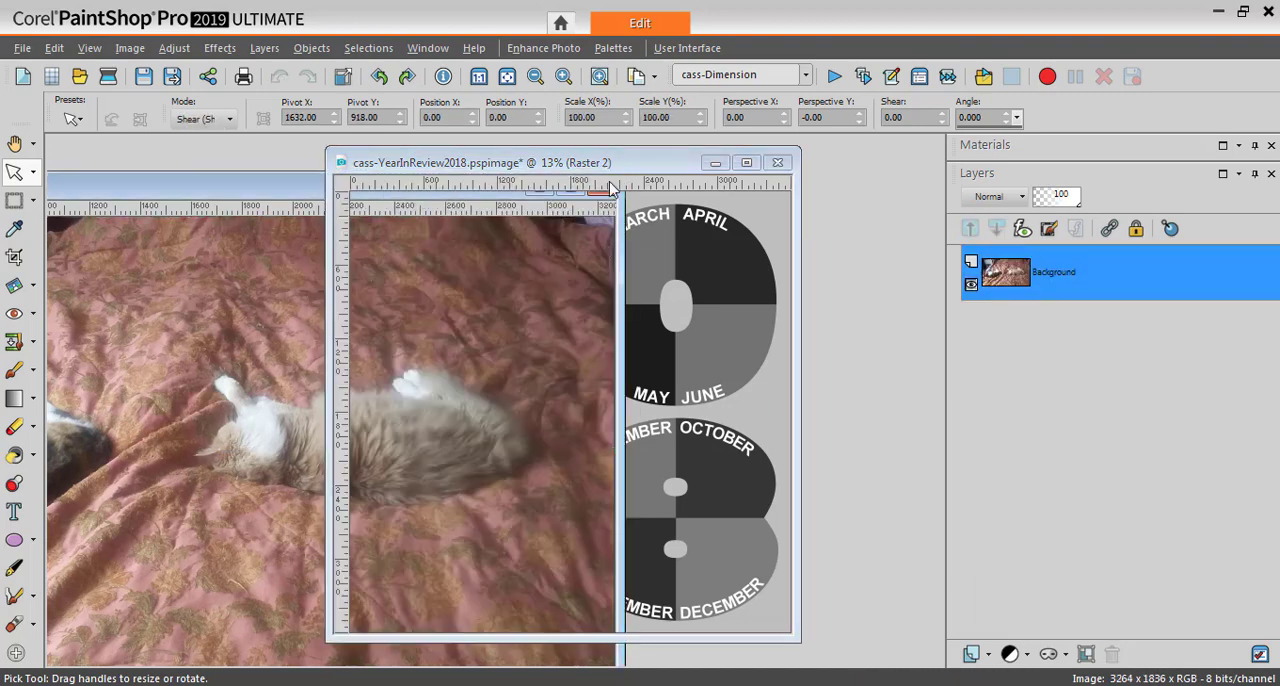
pyautogui.click(608, 189)
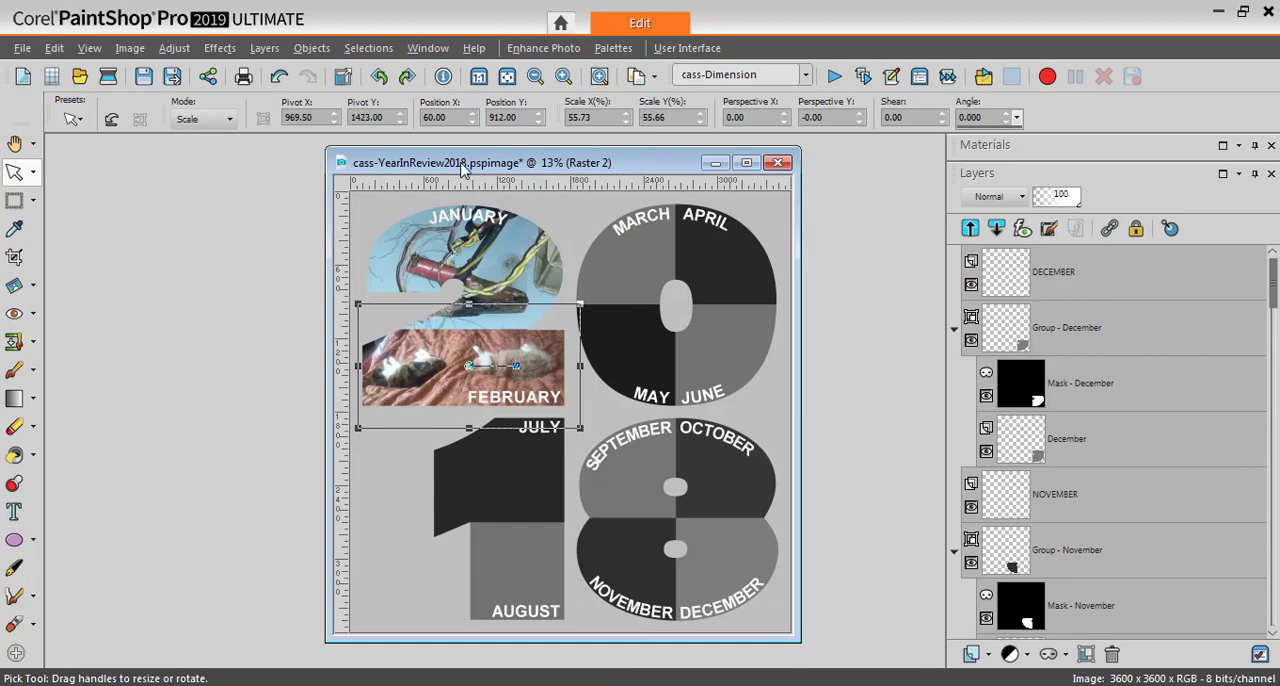
pyautogui.click(80, 78)
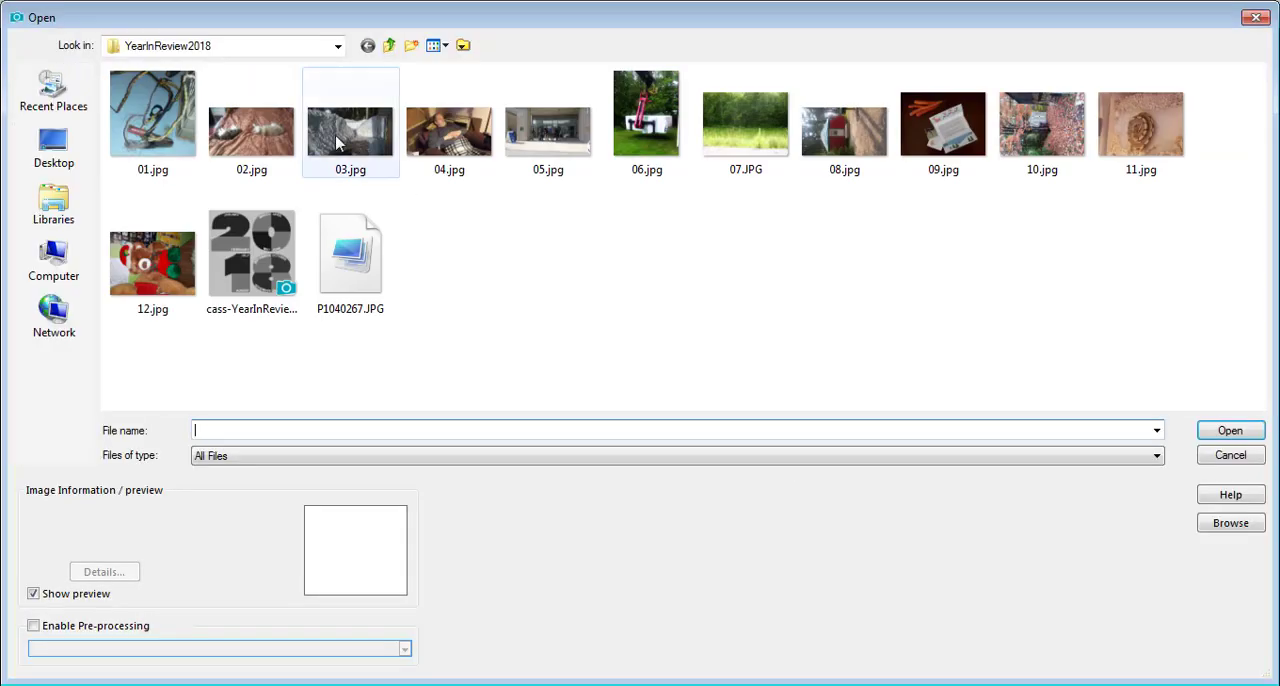
pyautogui.click(340, 143)
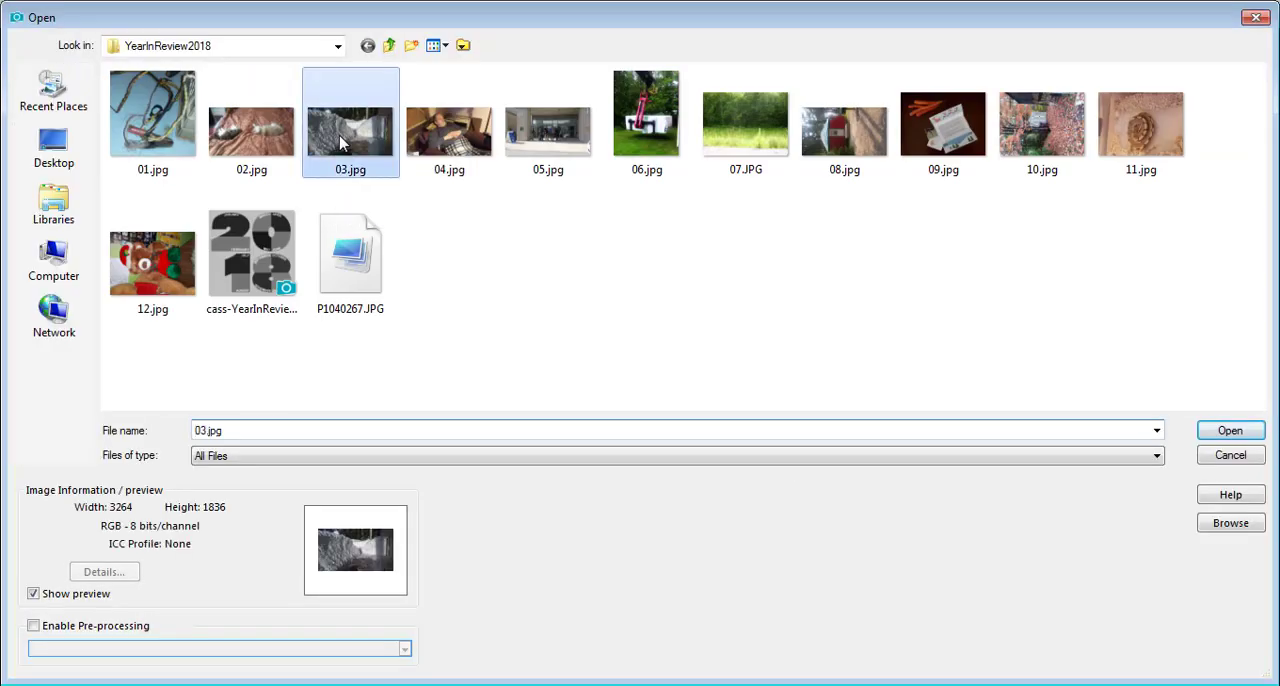
pyautogui.doubleClick(340, 143)
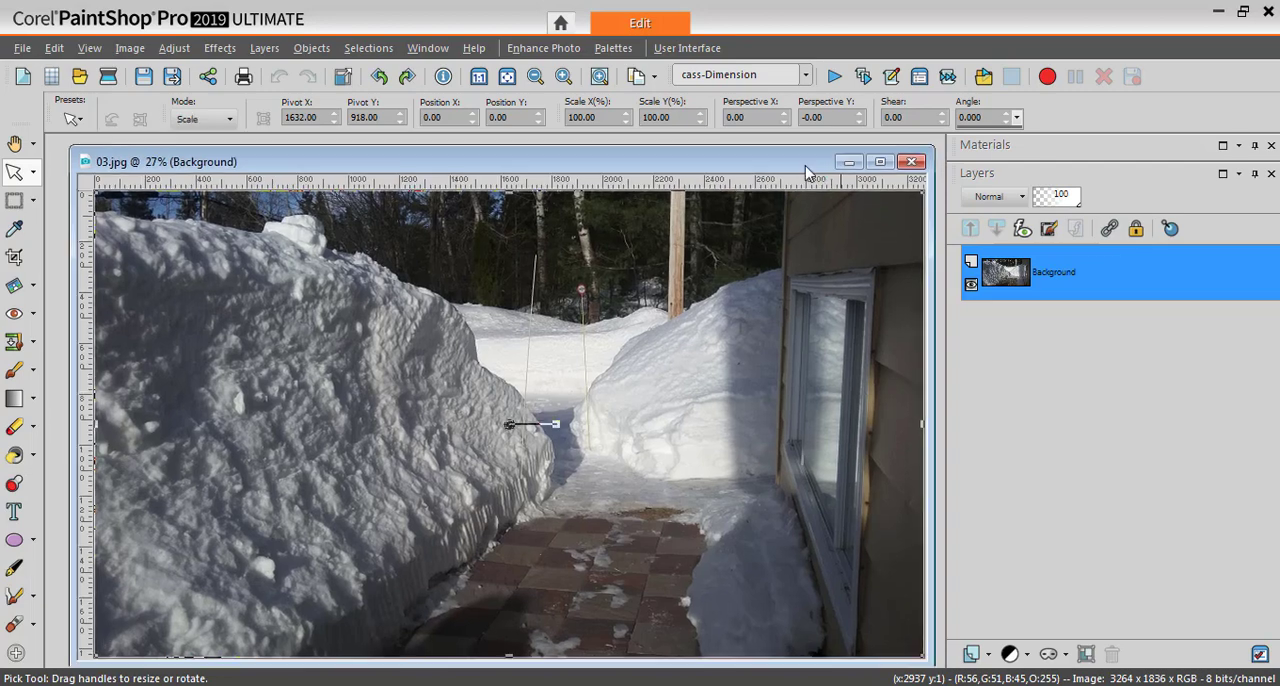
# Copy the snowbank photo and paste it into the template as a new layer directly above the March layer
pyautogui.moveTo(812, 172); pyautogui.dragTo(572, 296)
pyautogui.click(645, 170)
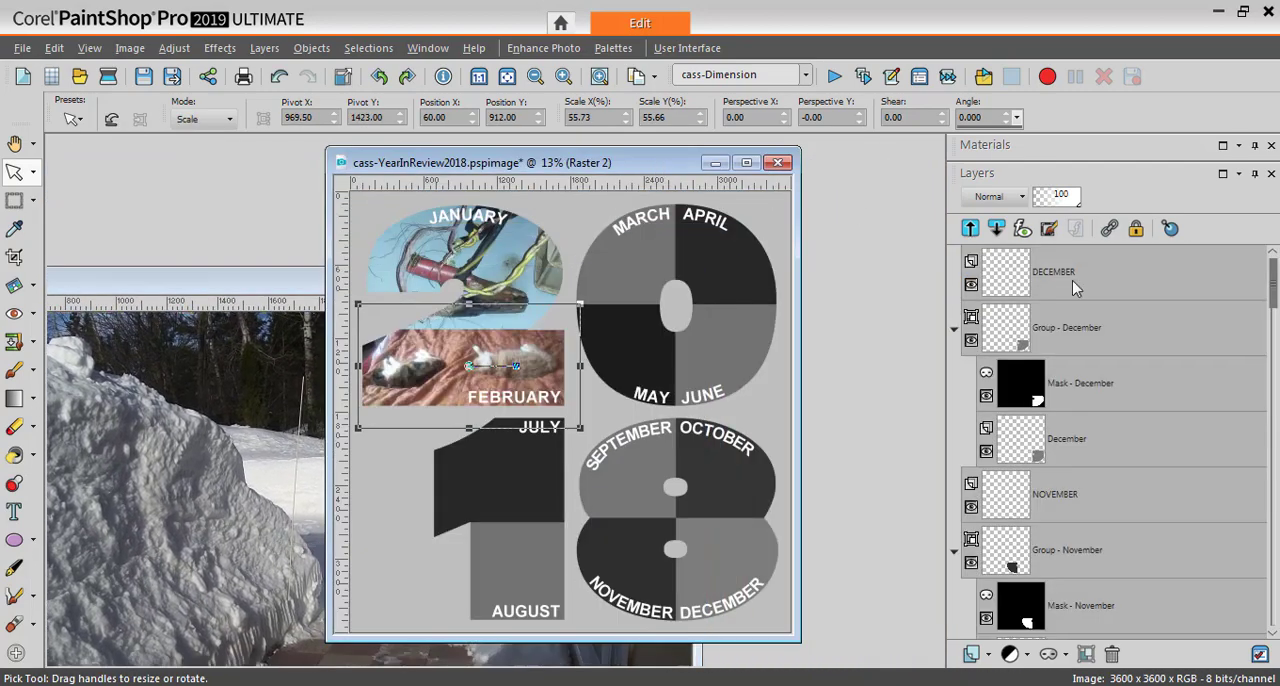
pyautogui.moveTo(1272, 303); pyautogui.dragTo(1272, 547)
pyautogui.click(1060, 552)
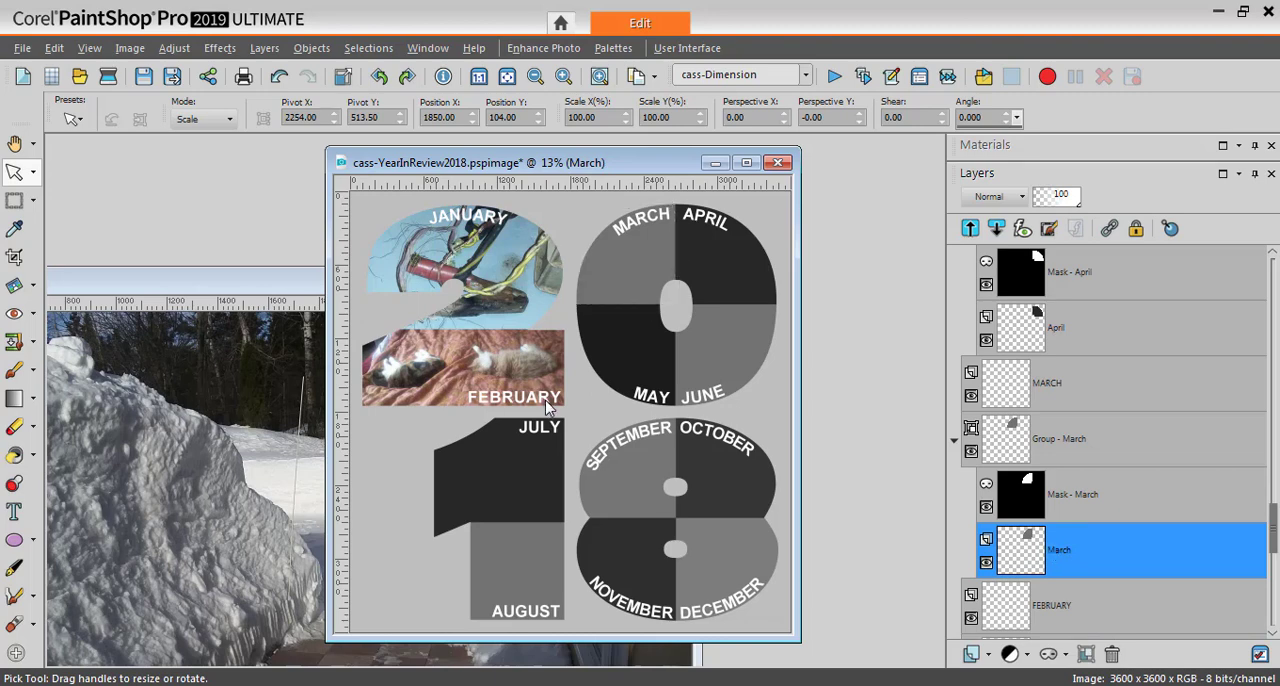
pyautogui.hotkey('ctrl', 'v')
# Scale the pasted snowbank photo to about 51% and position it so it fills the March shape
pyautogui.moveTo(570, 411); pyautogui.dragTo(582, 306)
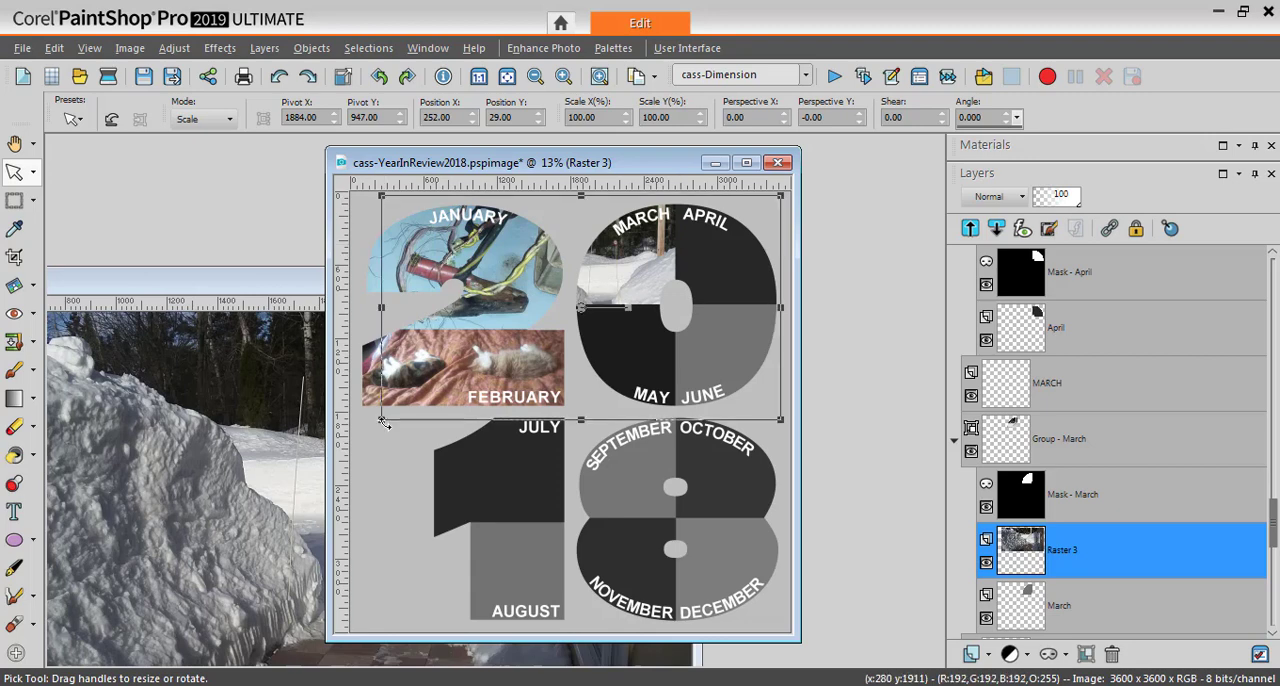
pyautogui.moveTo(381, 421); pyautogui.dragTo(561, 296)
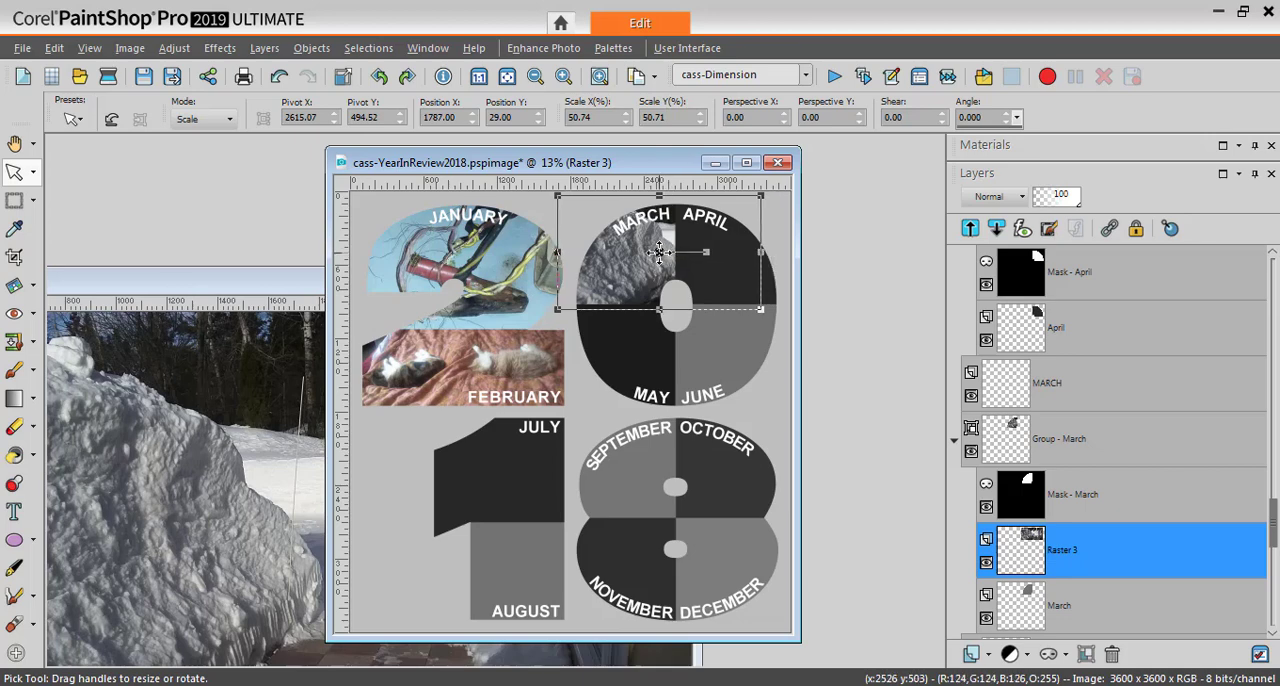
pyautogui.moveTo(659, 252)
pyautogui.mouseDown()
pyautogui.moveTo(628, 258)
pyautogui.moveTo(640, 262)
pyautogui.mouseUp()
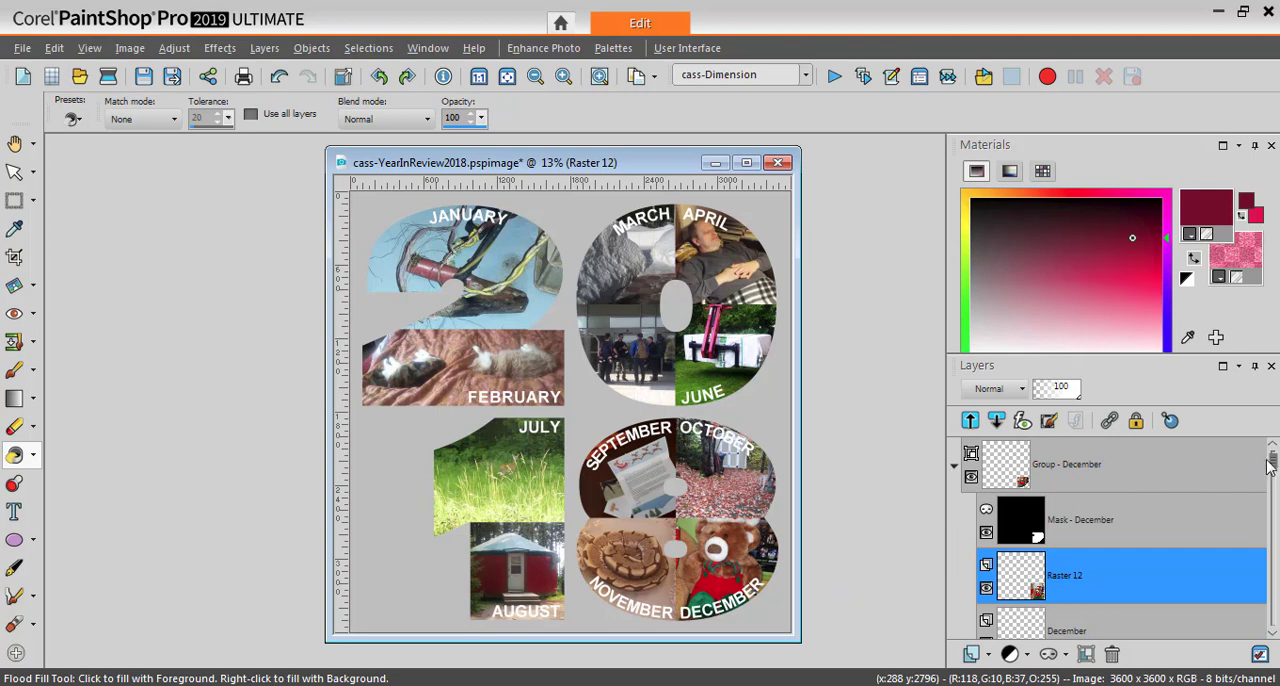
# Fill the template's Background layer with a medium blue using the Flood Fill tool
pyautogui.moveTo(1274, 470); pyautogui.dragTo(1274, 615)
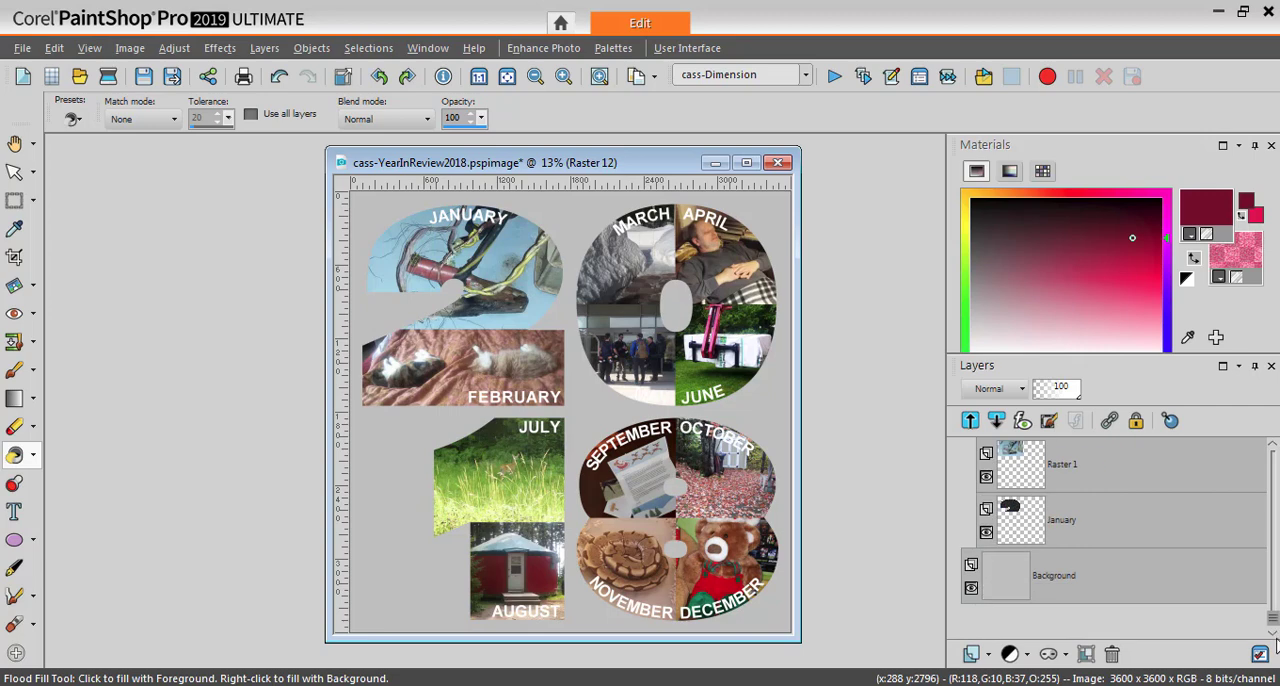
pyautogui.click(1008, 588)
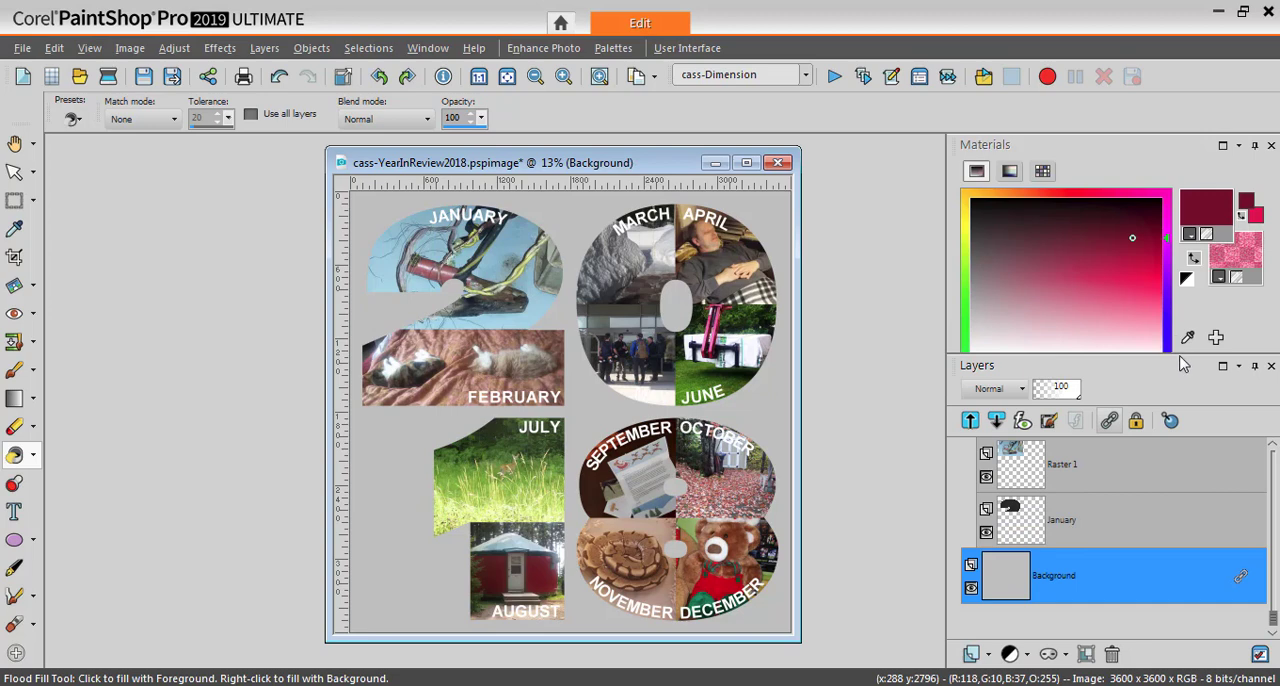
pyautogui.moveTo(1184, 352); pyautogui.dragTo(1188, 397)
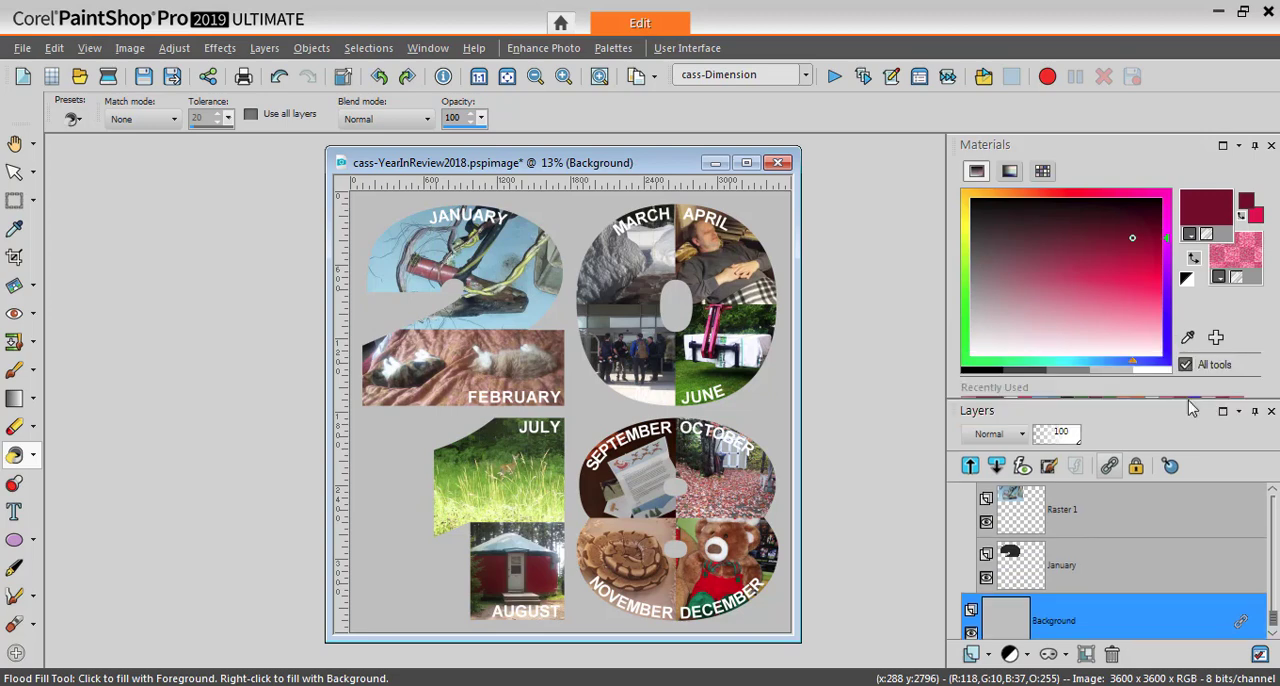
pyautogui.click(1113, 355)
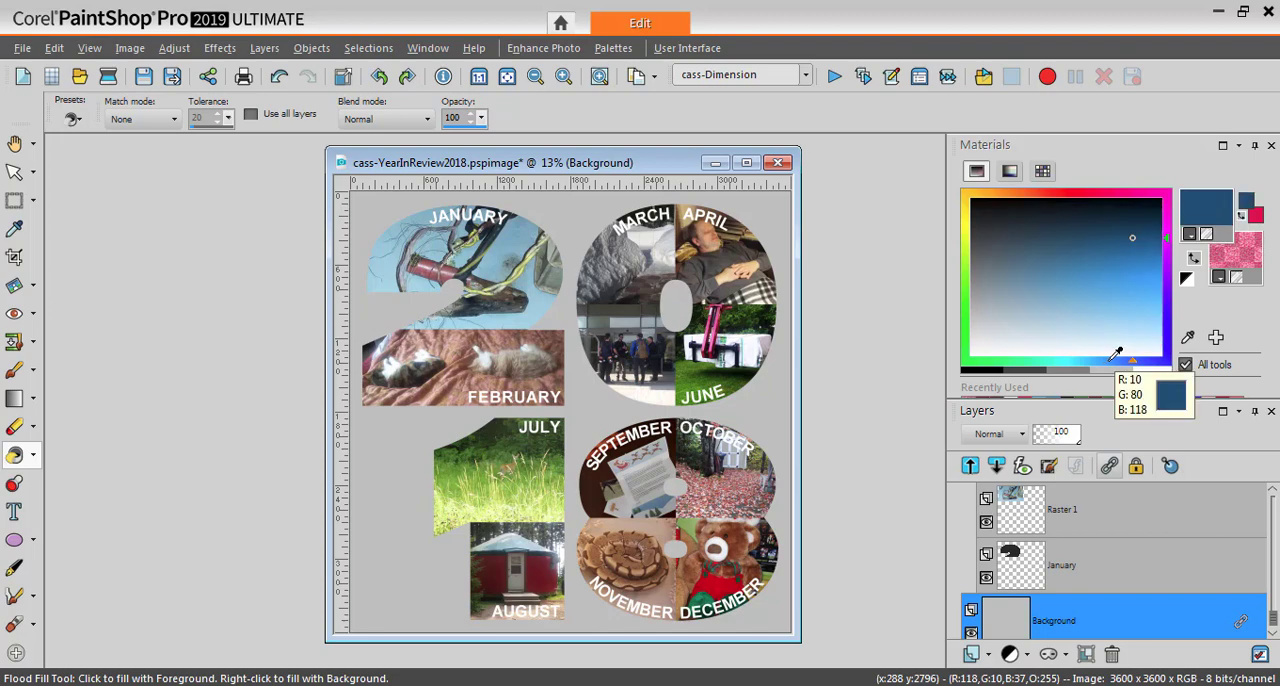
pyautogui.click(1136, 243)
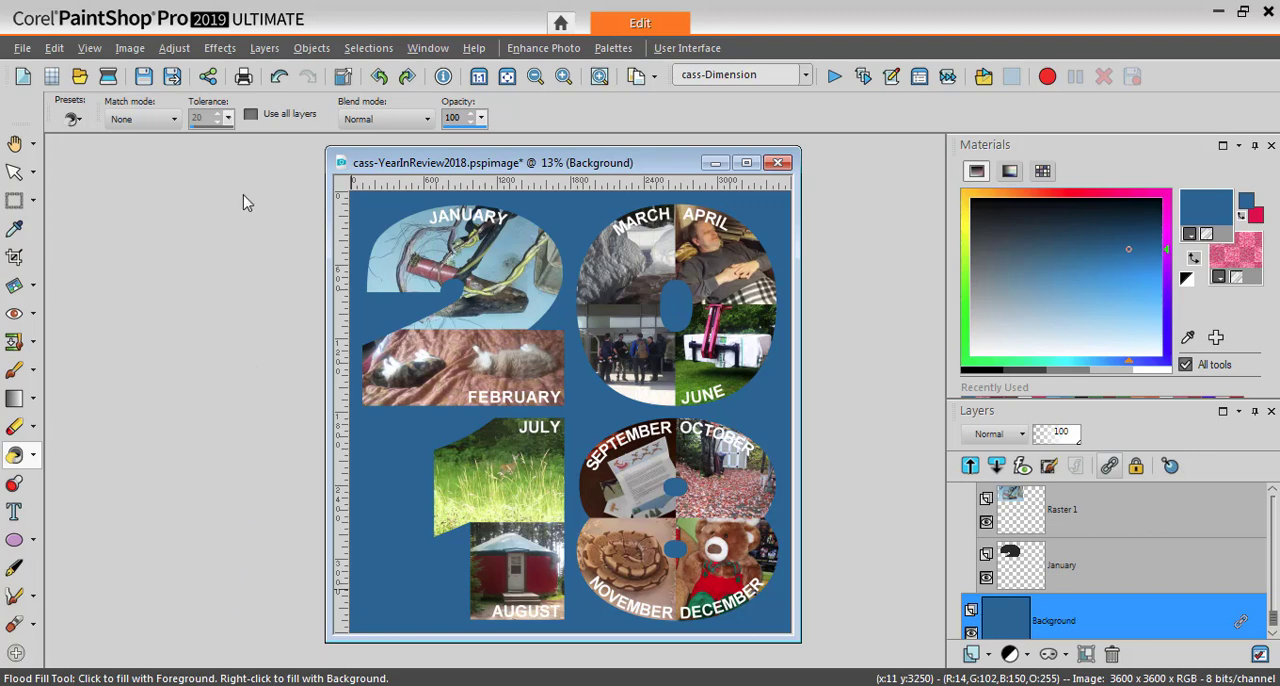
# Start the Texture effect on the Background layer, choose the Asphalt texture and preview it on the image
pyautogui.click(210, 50)
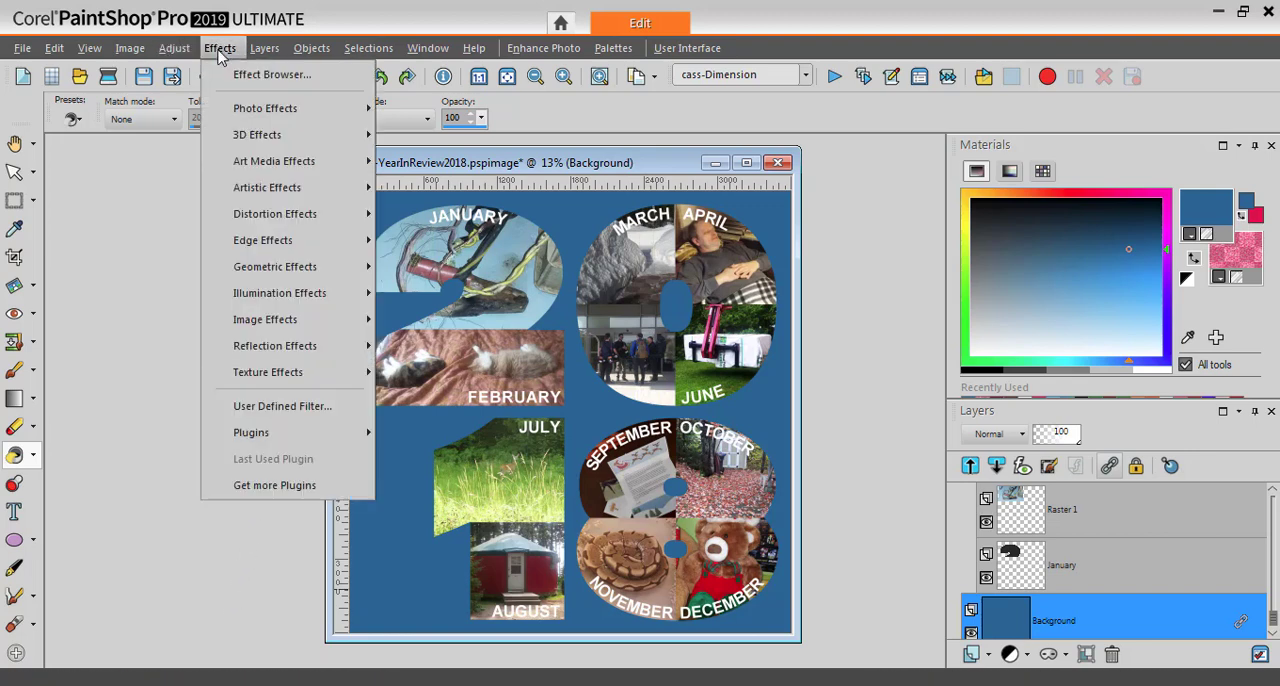
pyautogui.moveTo(258, 376)
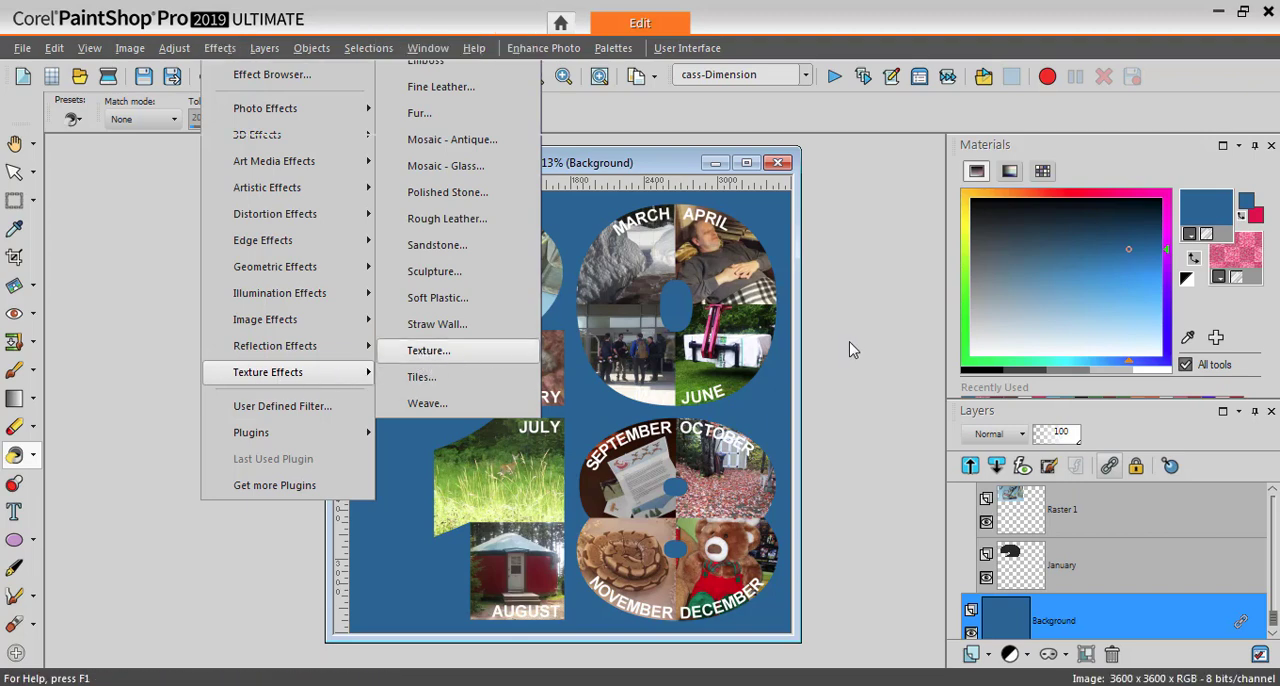
pyautogui.press('Return')
pyautogui.moveTo(631, 219); pyautogui.dragTo(997, 246)
pyautogui.click(866, 378)
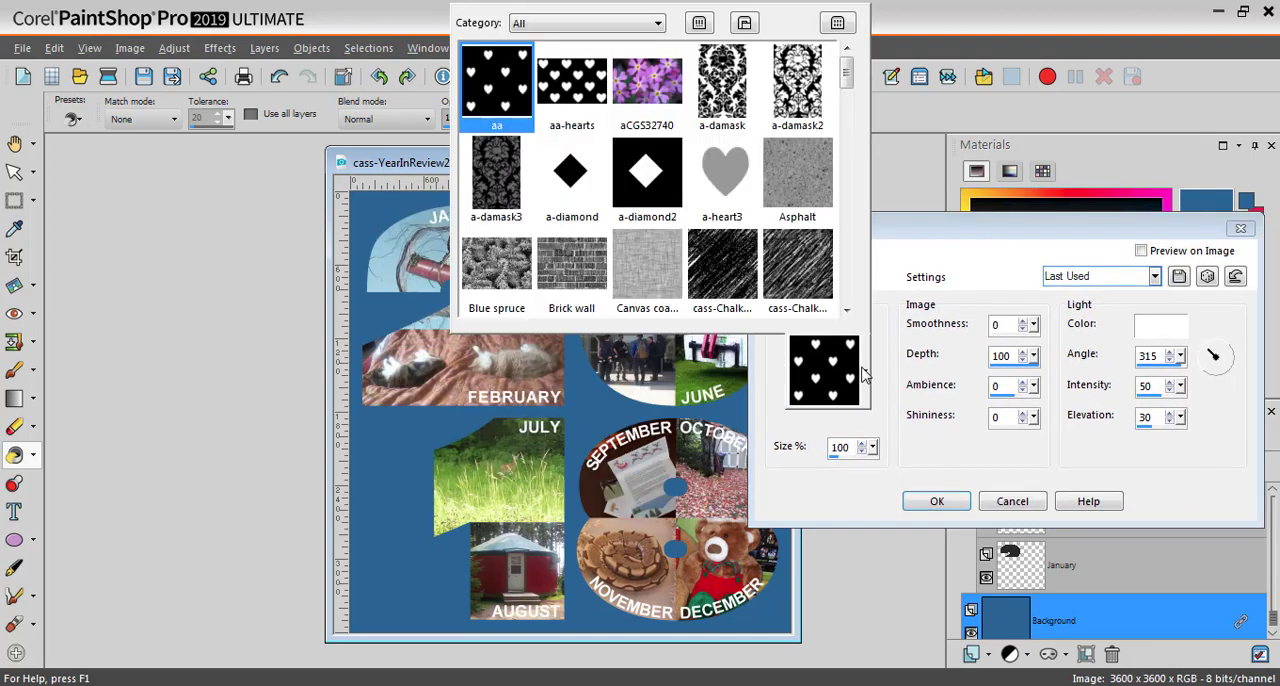
pyautogui.click(800, 178)
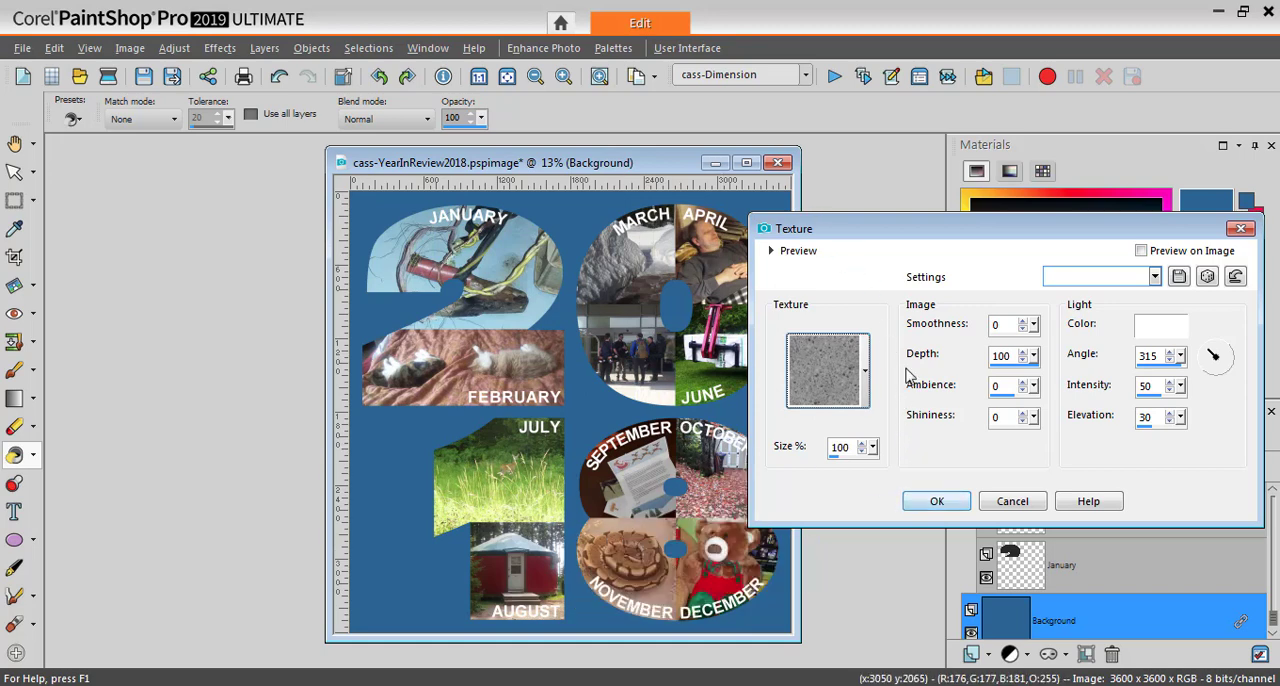
pyautogui.click(1142, 253)
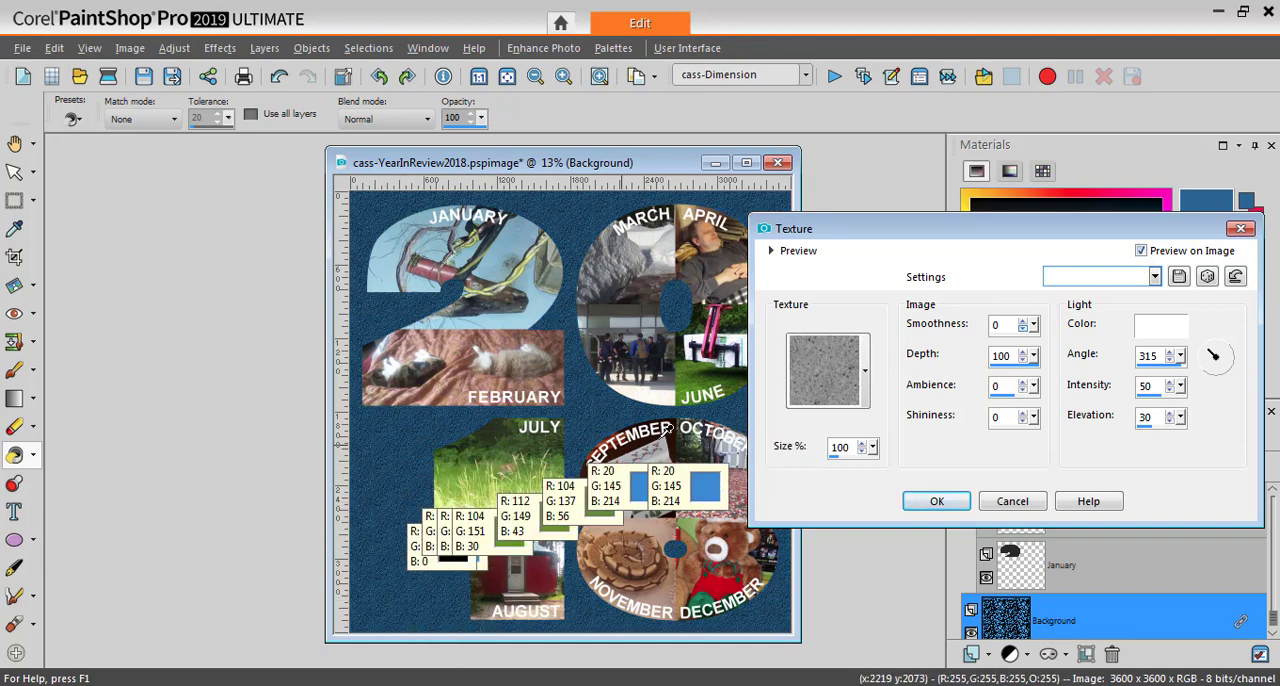
# Try the Asphalt texture at a size of 310% and a depth of 16
pyautogui.doubleClick(840, 447)
pyautogui.write('310')
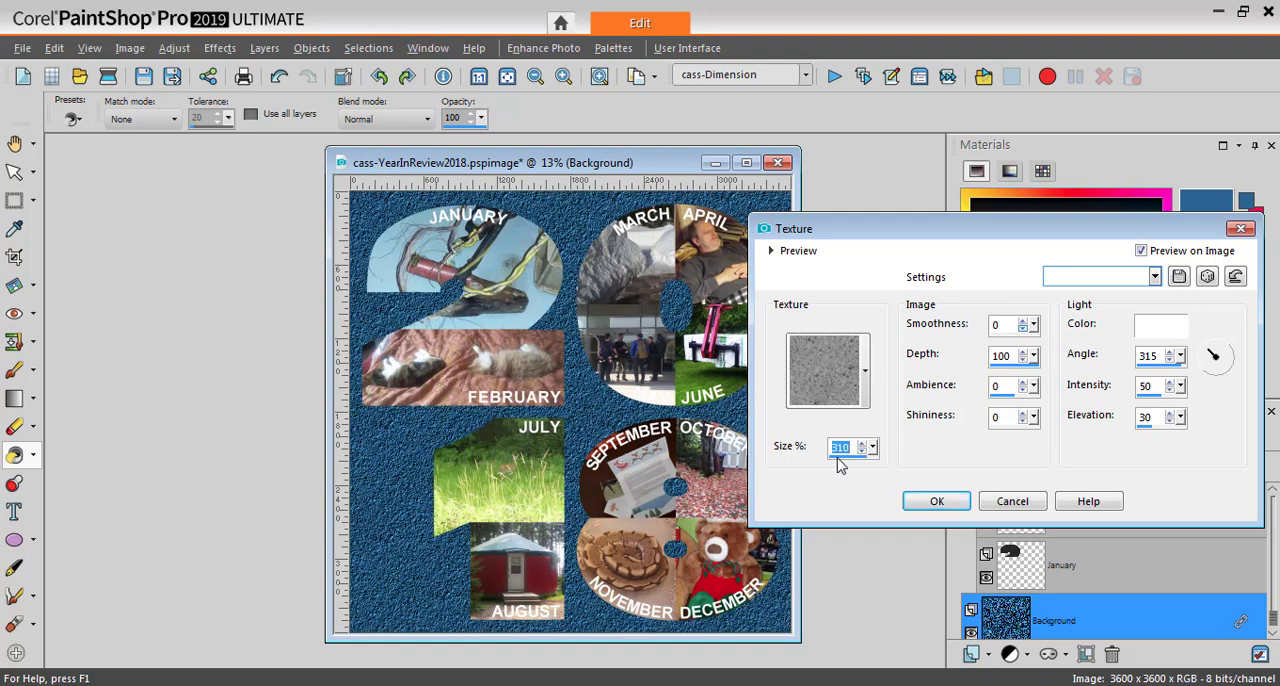
pyautogui.doubleClick(999, 366)
pyautogui.write('14')
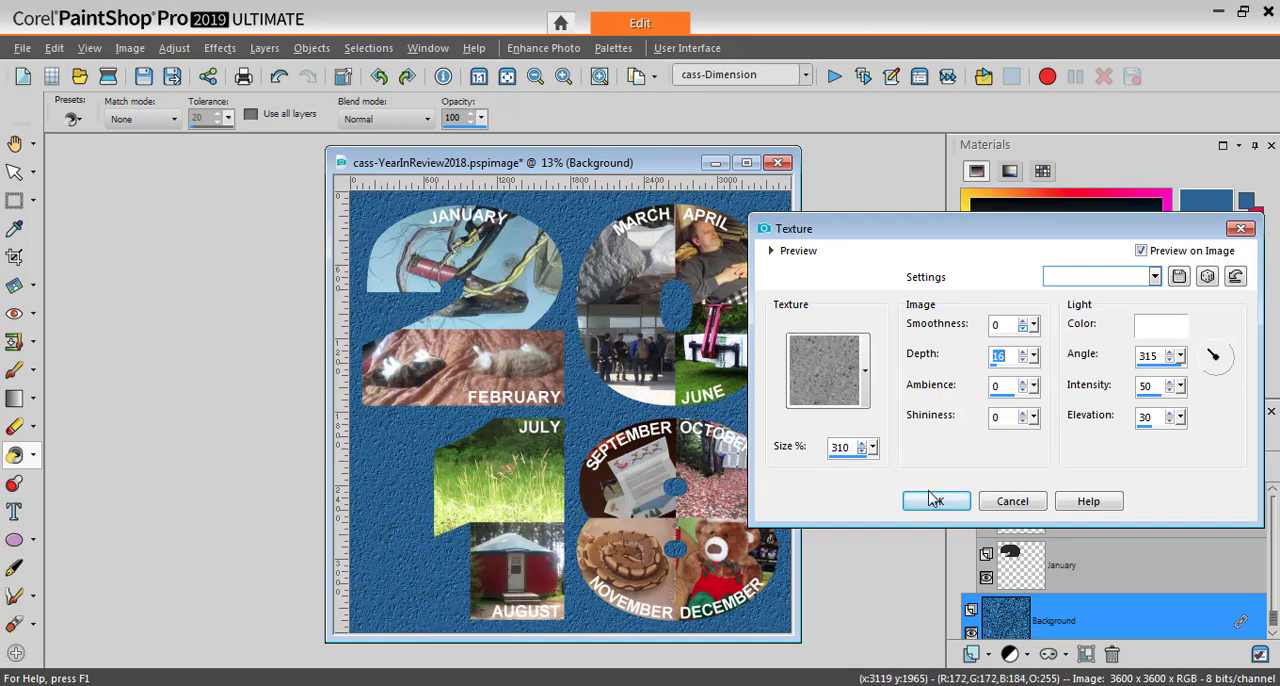
# Set the Asphalt texture's size to 136% and its depth to 12
pyautogui.doubleClick(848, 463)
pyautogui.write('171')
pyautogui.moveTo(843, 459); pyautogui.dragTo(844, 459)
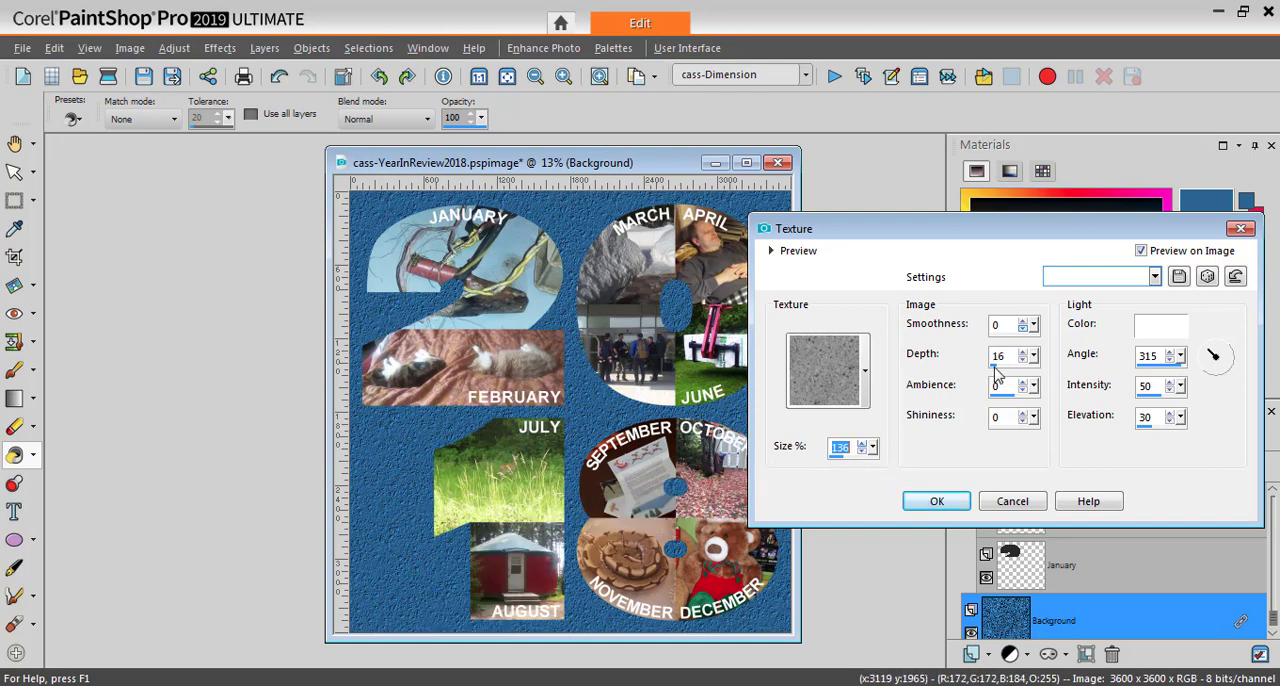
pyautogui.moveTo(996, 370); pyautogui.dragTo(992, 370)
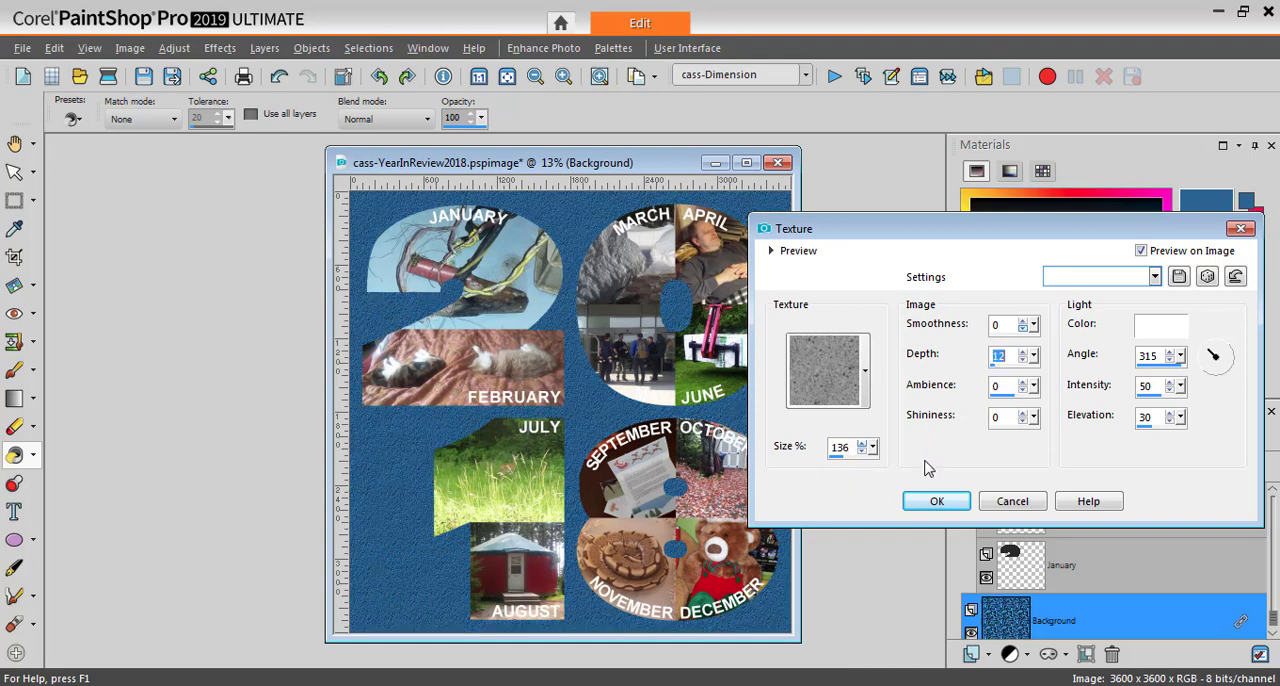
# Apply the configured Asphalt texture to the Background layer
pyautogui.click(937, 501)
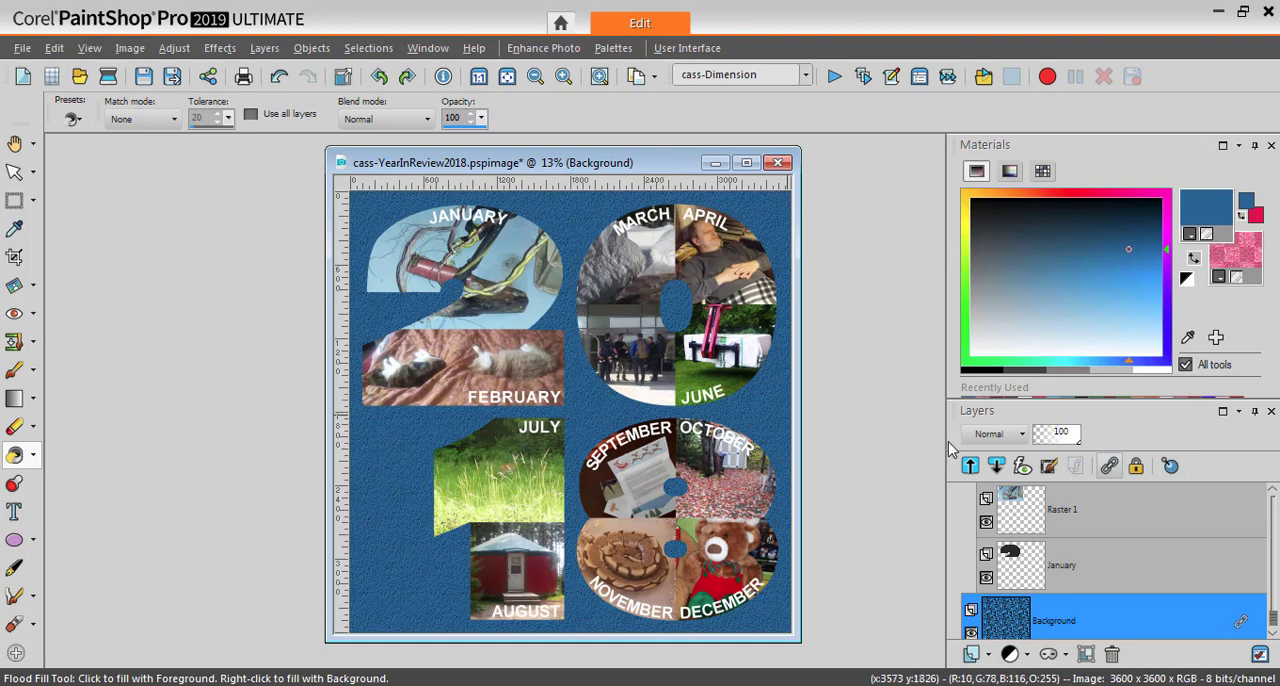
# Lock the transparency of the MAY text layer
pyautogui.moveTo(1273, 622); pyautogui.dragTo(1270, 564)
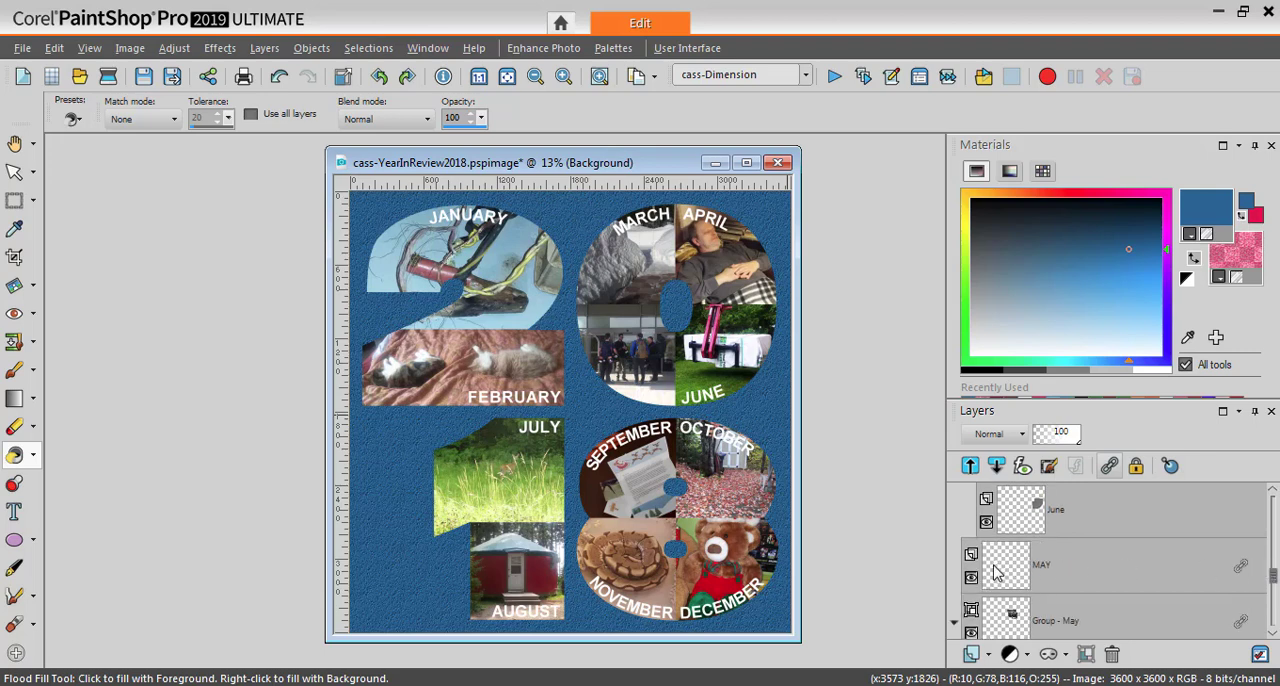
pyautogui.moveTo(1019, 568)
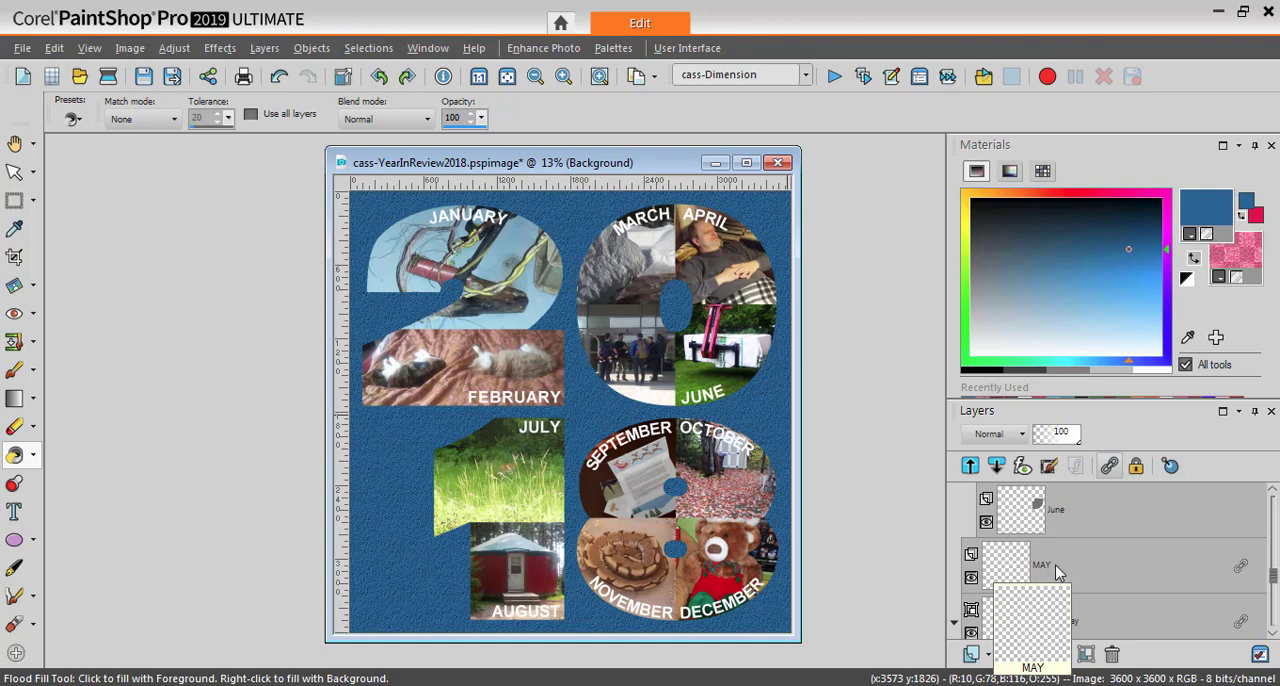
pyautogui.click(1056, 569)
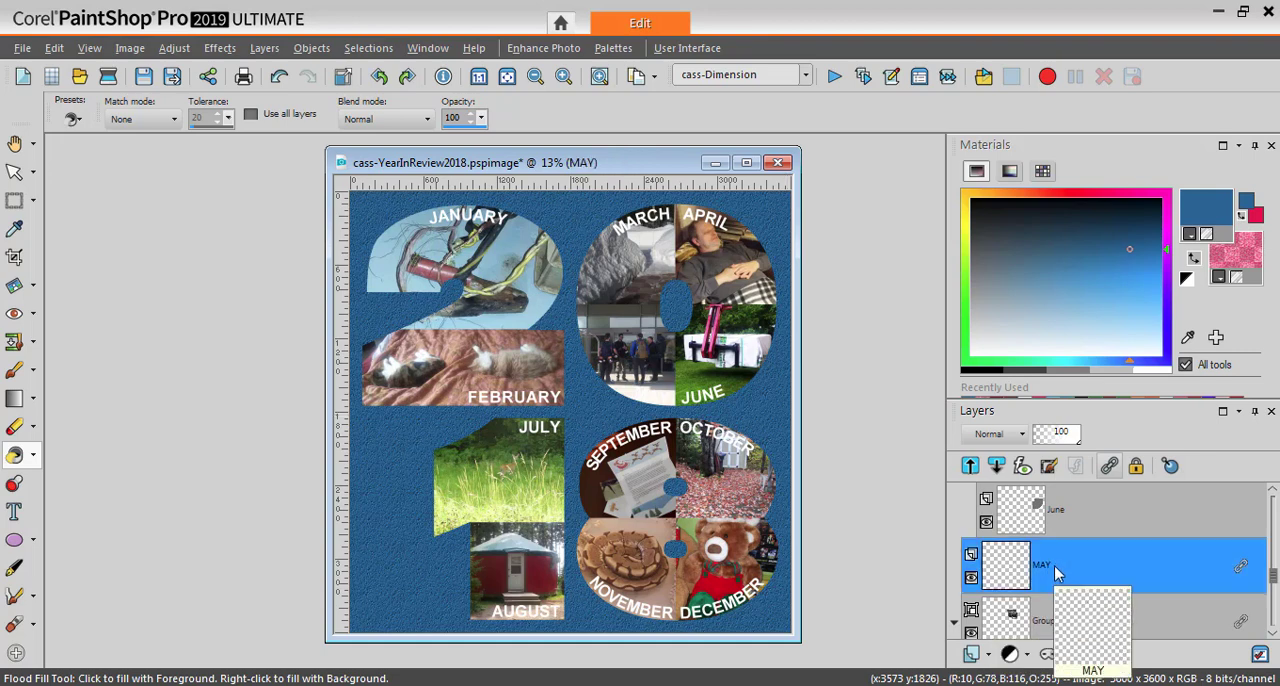
pyautogui.click(1137, 470)
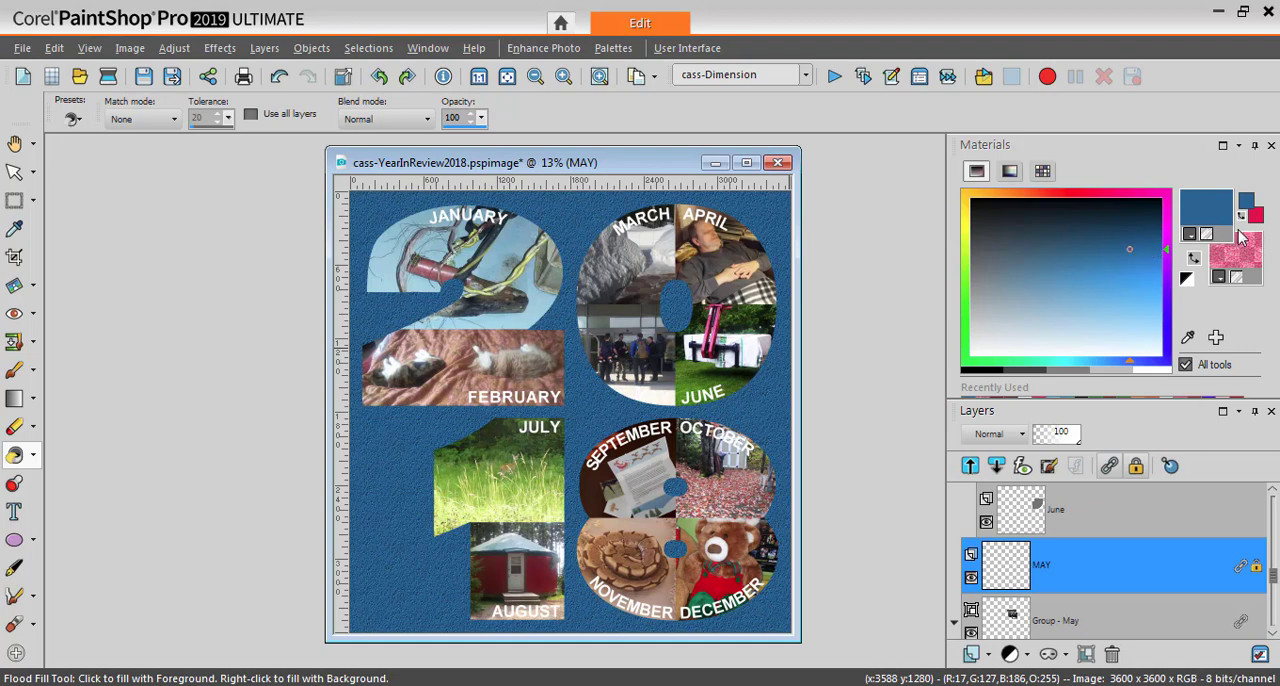
# Choose a dark red foreground colour and recolour the MAY label with the Paint Brush
pyautogui.click(1069, 188)
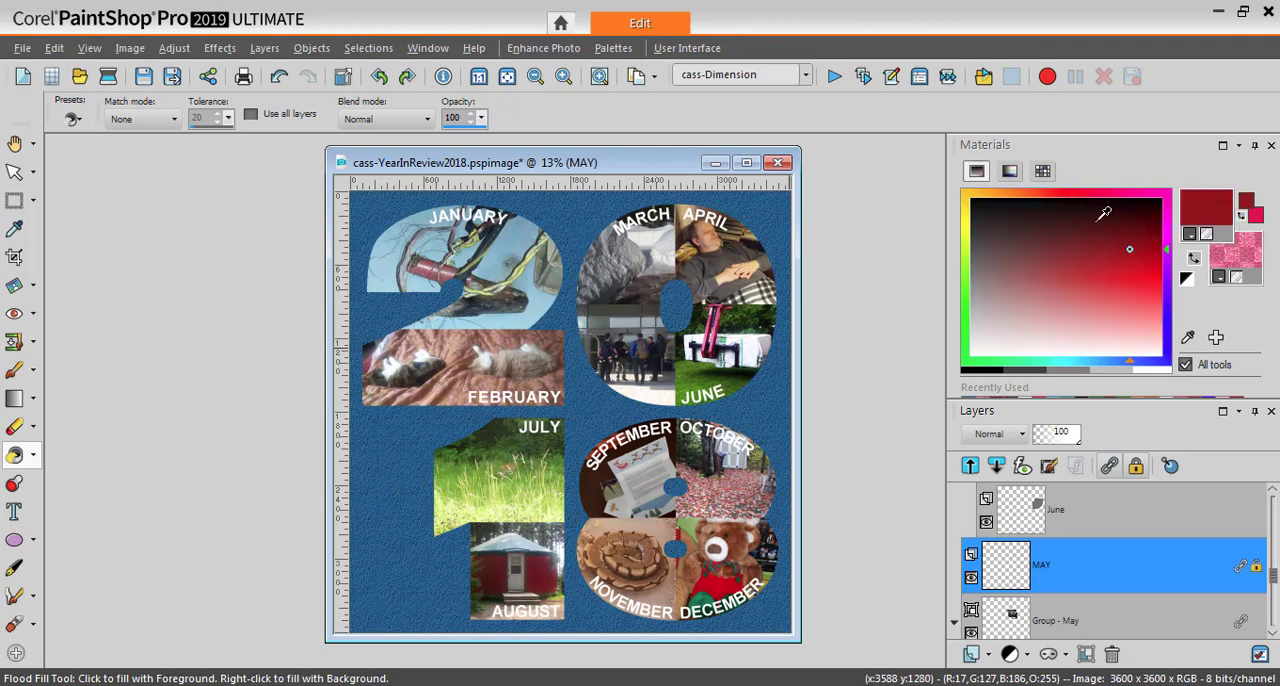
pyautogui.click(1127, 255)
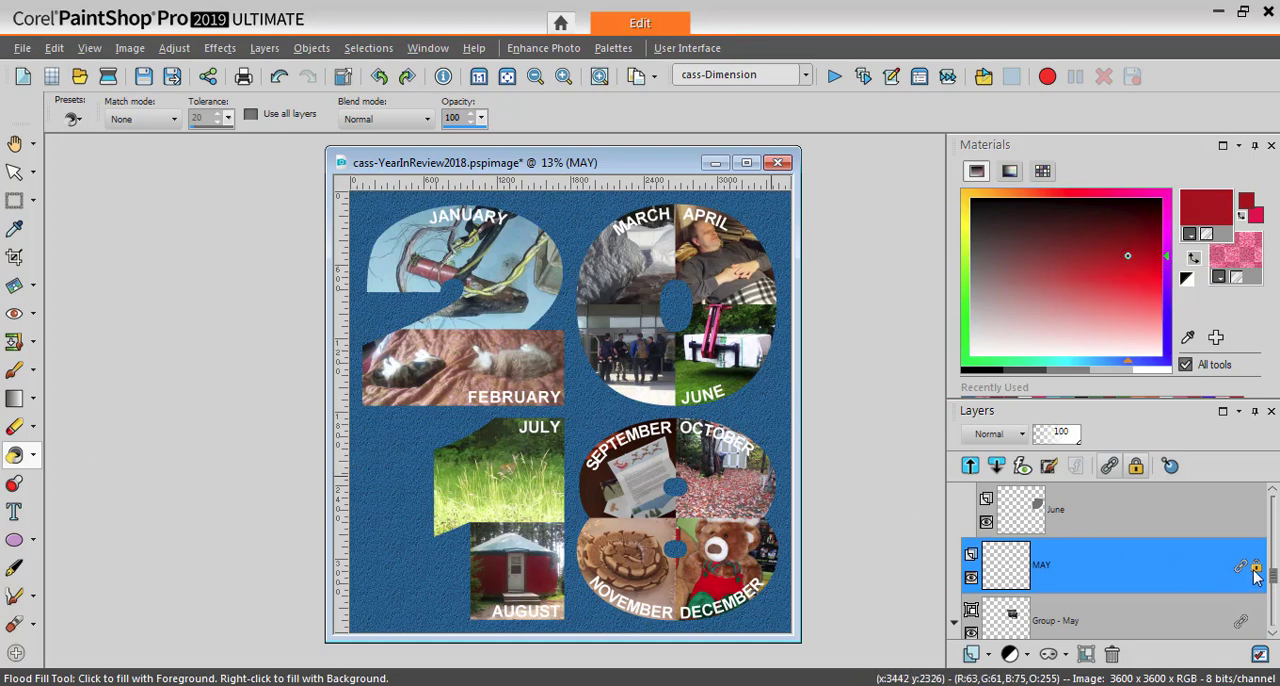
pyautogui.click(14, 372)
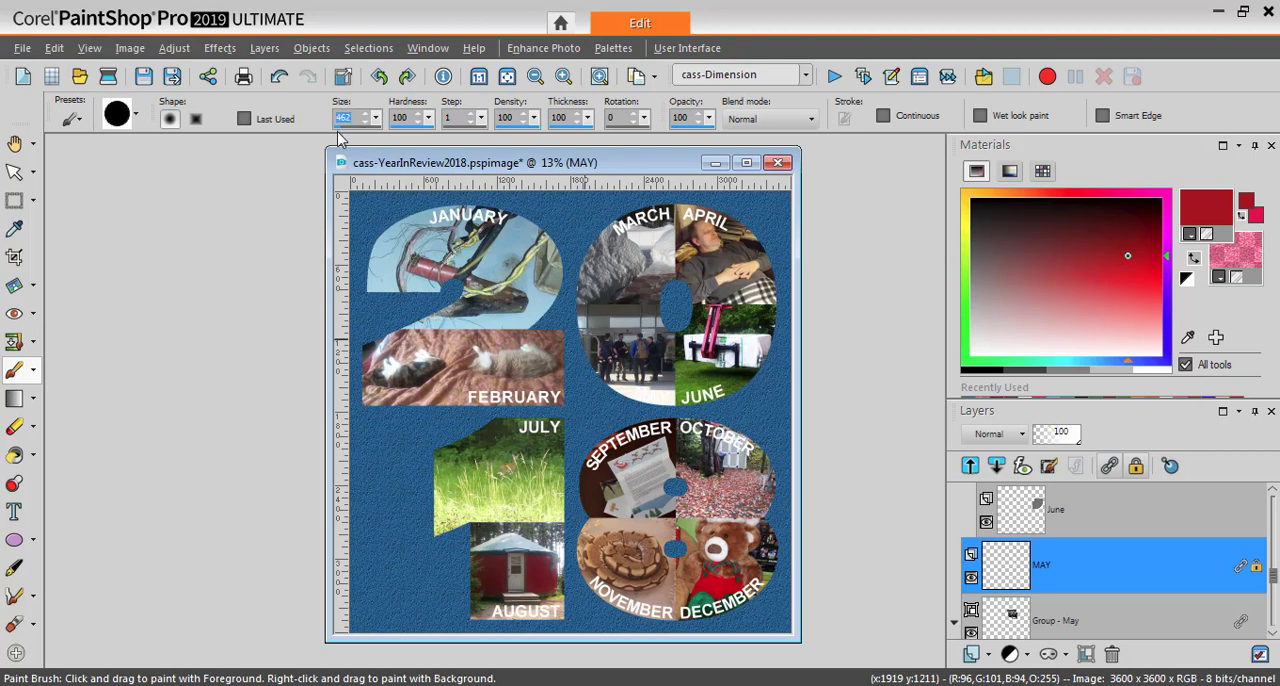
pyautogui.moveTo(638, 385)
pyautogui.mouseDown()
pyautogui.moveTo(615, 390)
pyautogui.moveTo(668, 388)
pyautogui.mouseUp()
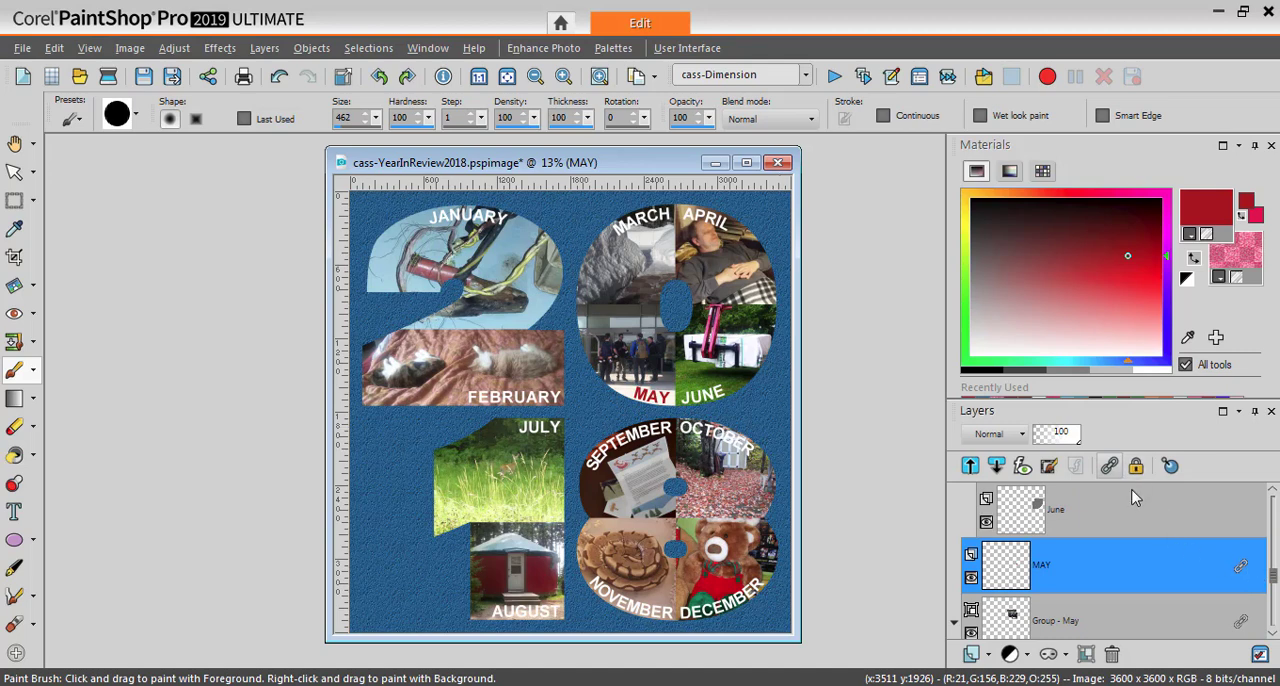
# Lock the transparency of the AUGUST text layer and paint its label dark red
pyautogui.moveTo(1133, 530)
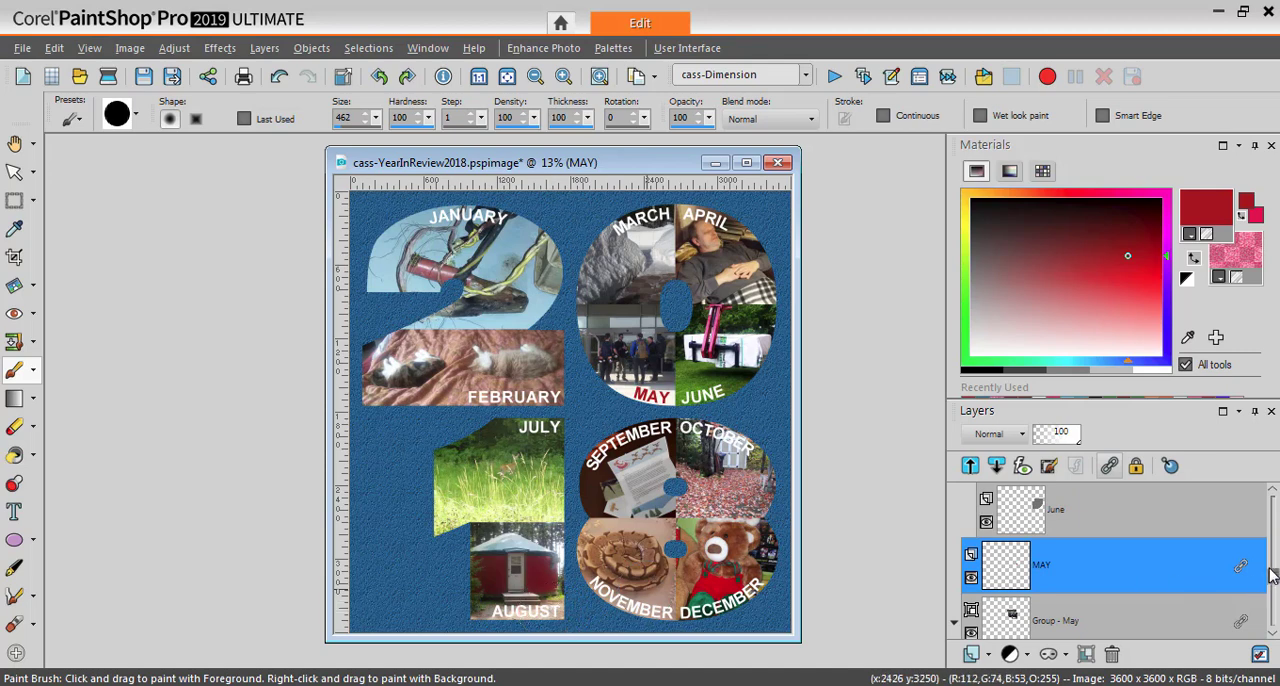
pyautogui.moveTo(1273, 575); pyautogui.dragTo(1273, 549)
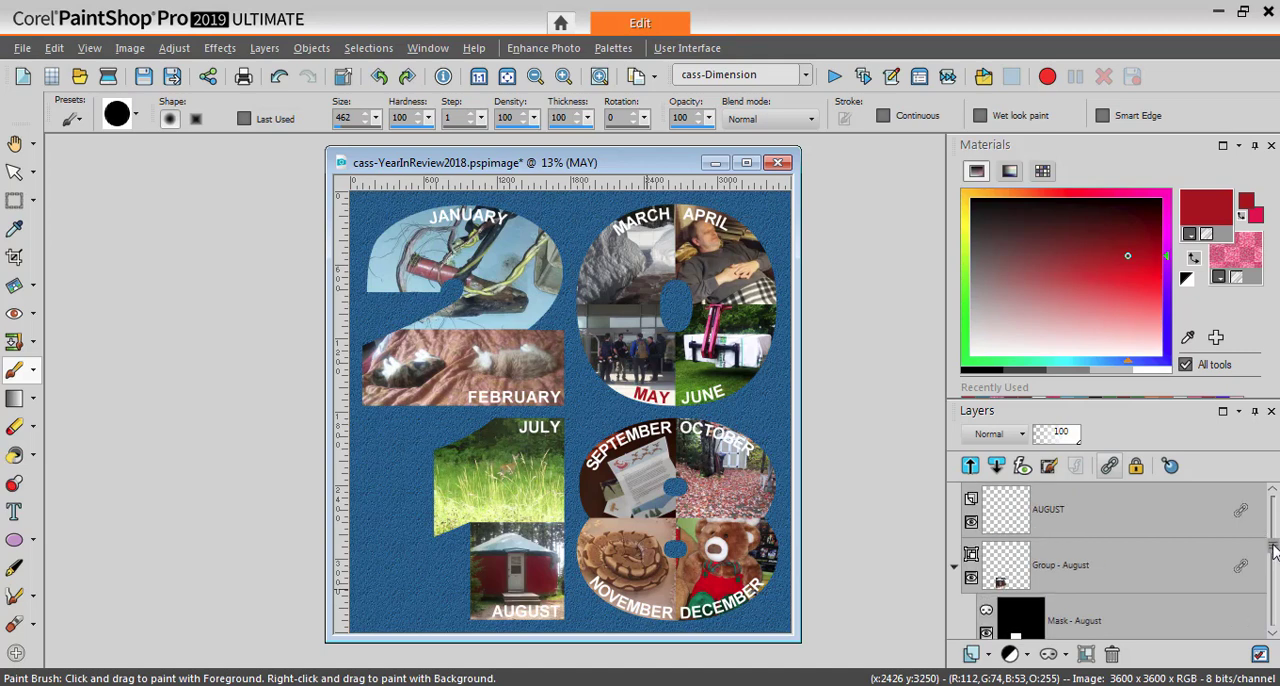
pyautogui.click(1044, 516)
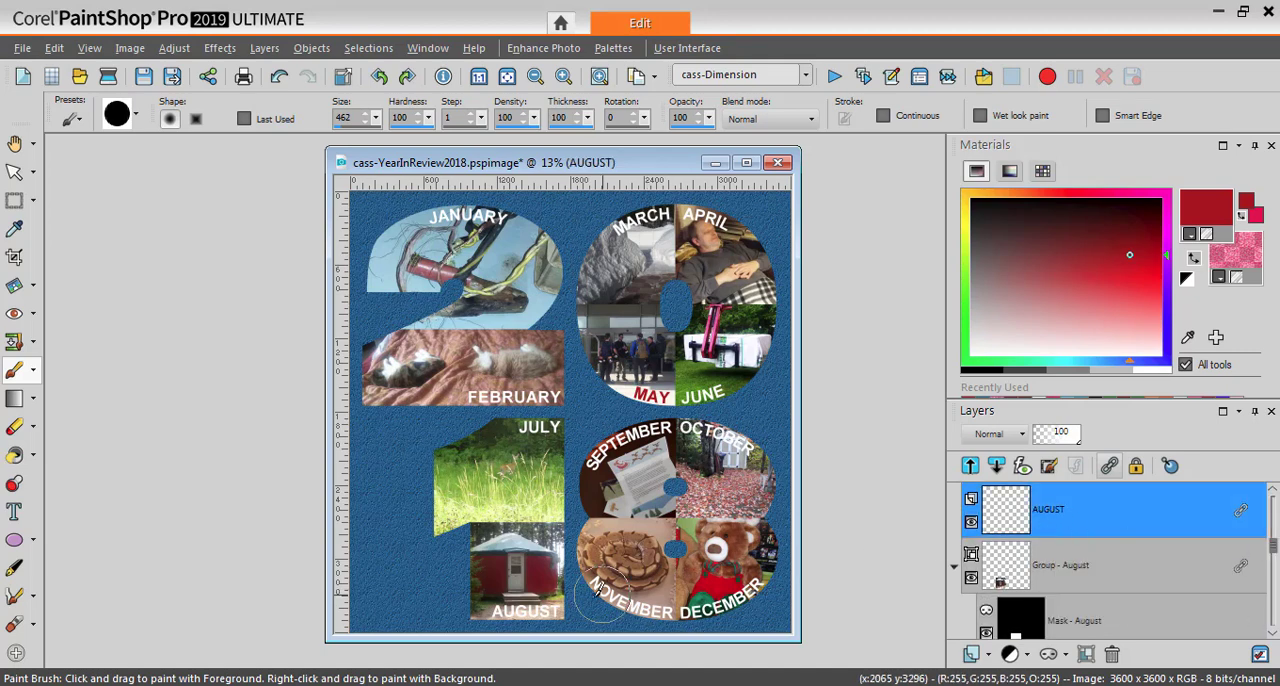
pyautogui.click(1132, 470)
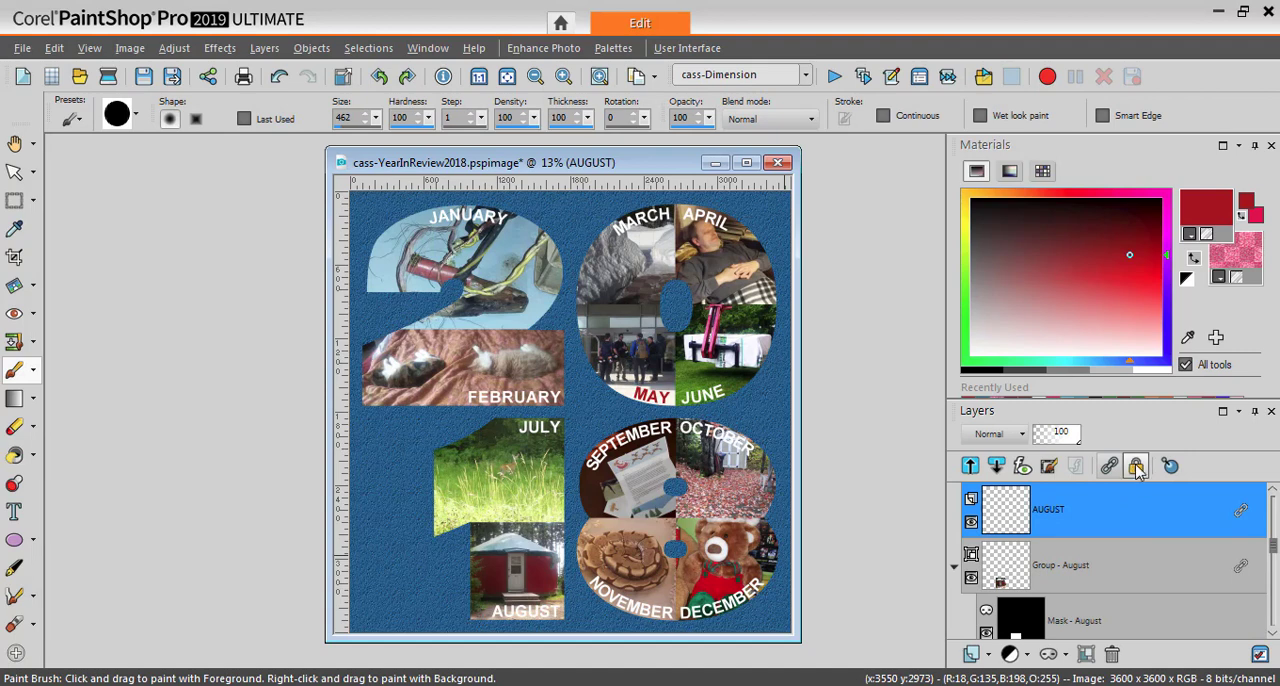
pyautogui.moveTo(507, 607)
pyautogui.mouseDown()
pyautogui.moveTo(580, 599)
pyautogui.moveTo(518, 596)
pyautogui.moveTo(535, 632)
pyautogui.mouseUp()
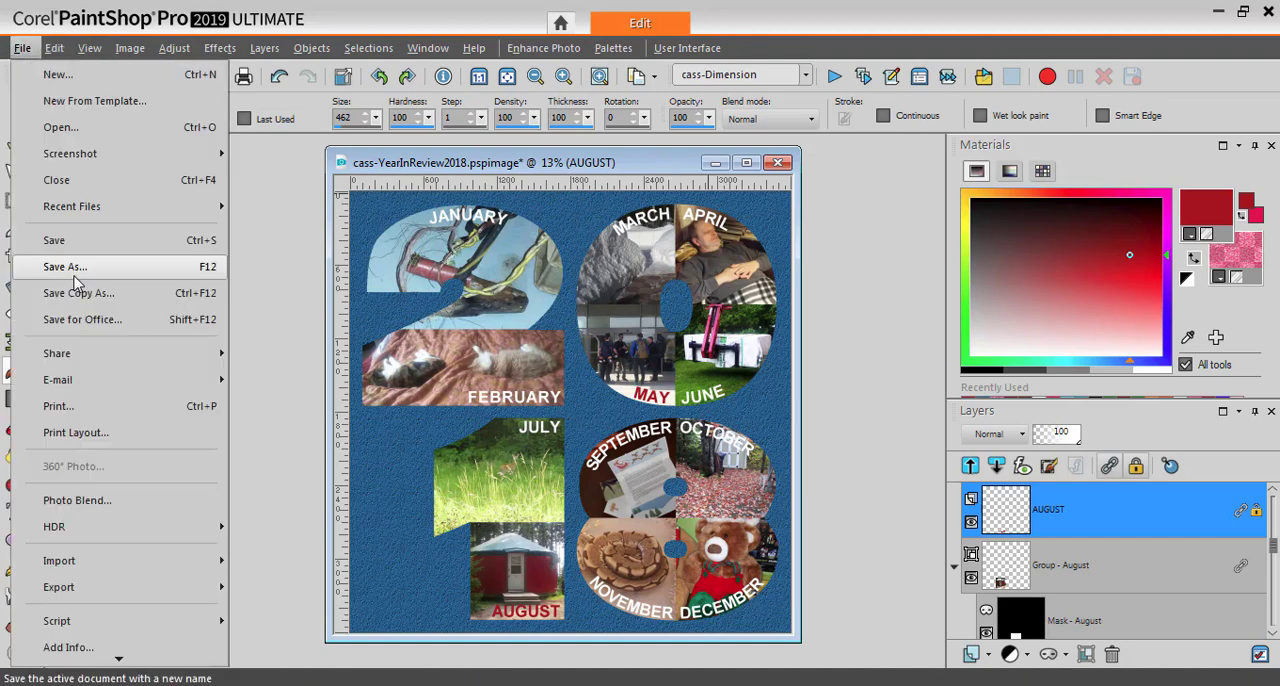
# Save the image under the new name cass-YearInReview2018-version1.pspimage in the YearInReview2018 folder
pyautogui.click(88, 270)
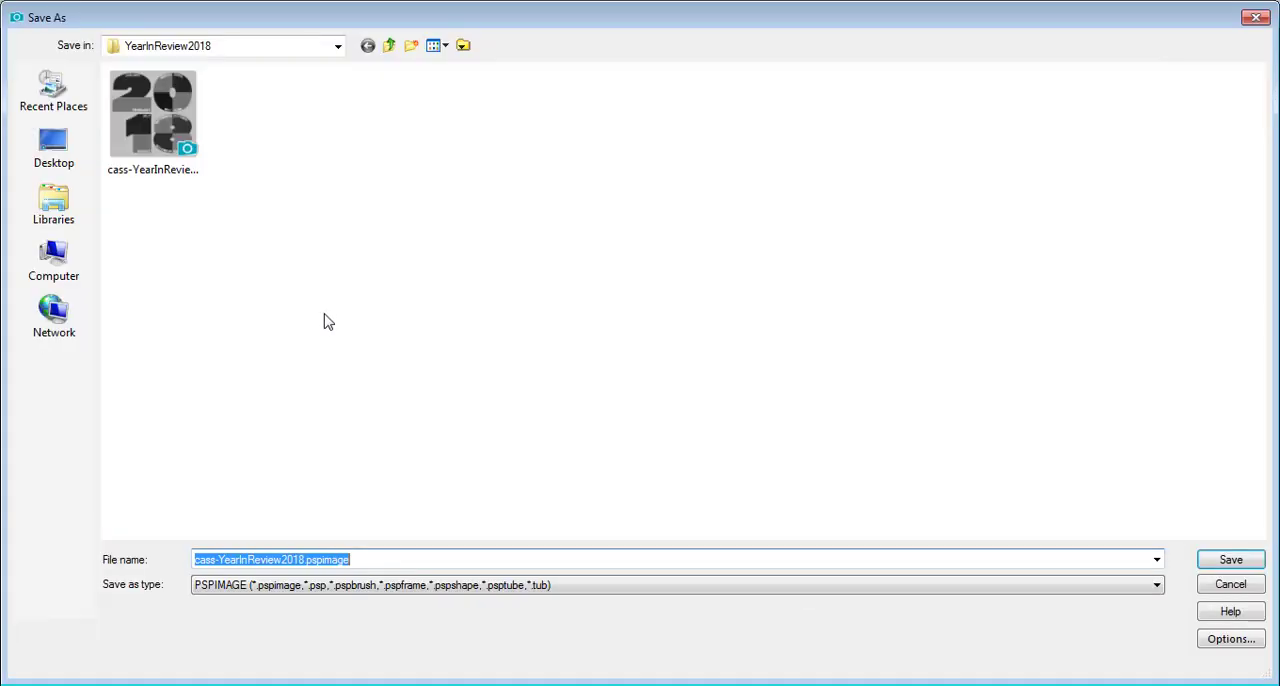
pyautogui.click(305, 560)
pyautogui.write('-version')
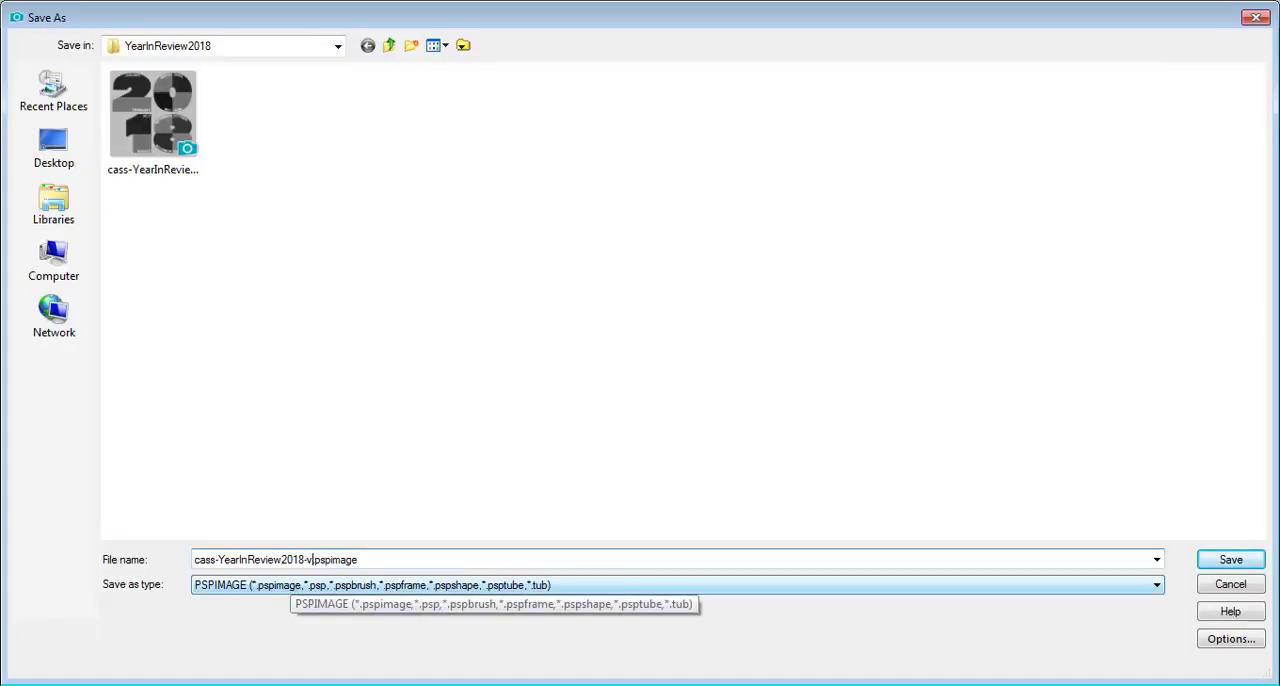
pyautogui.write('1')
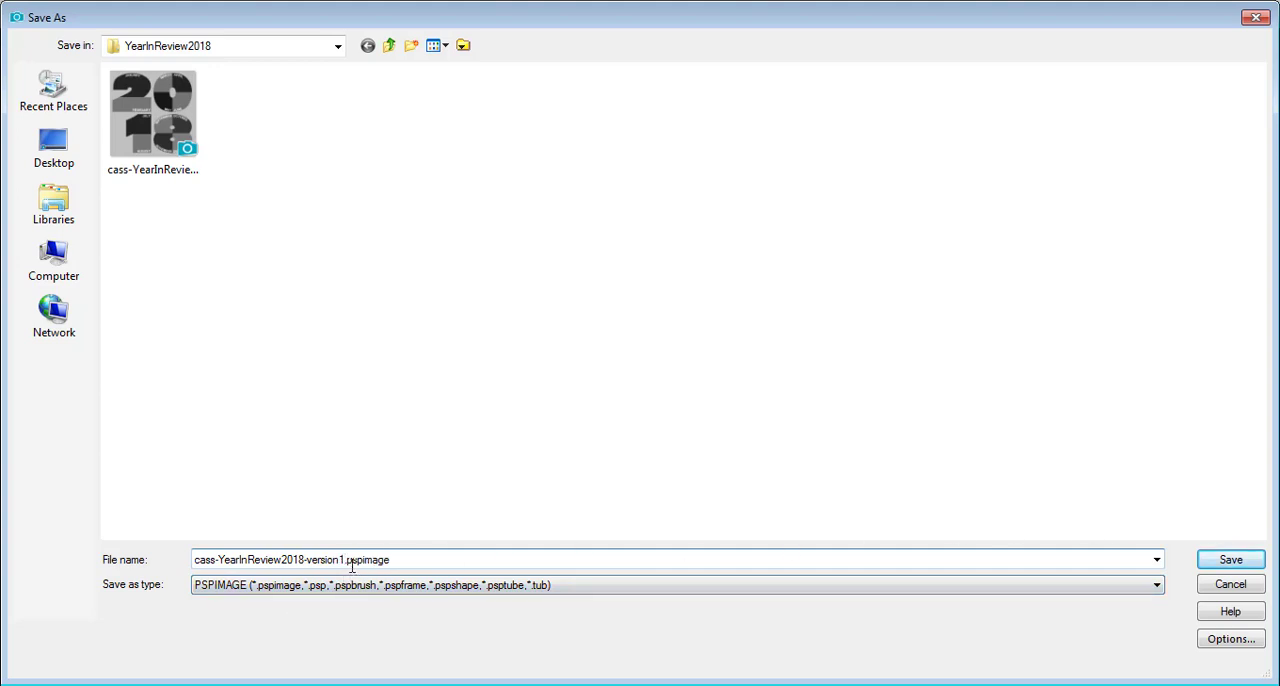
pyautogui.click(1228, 562)
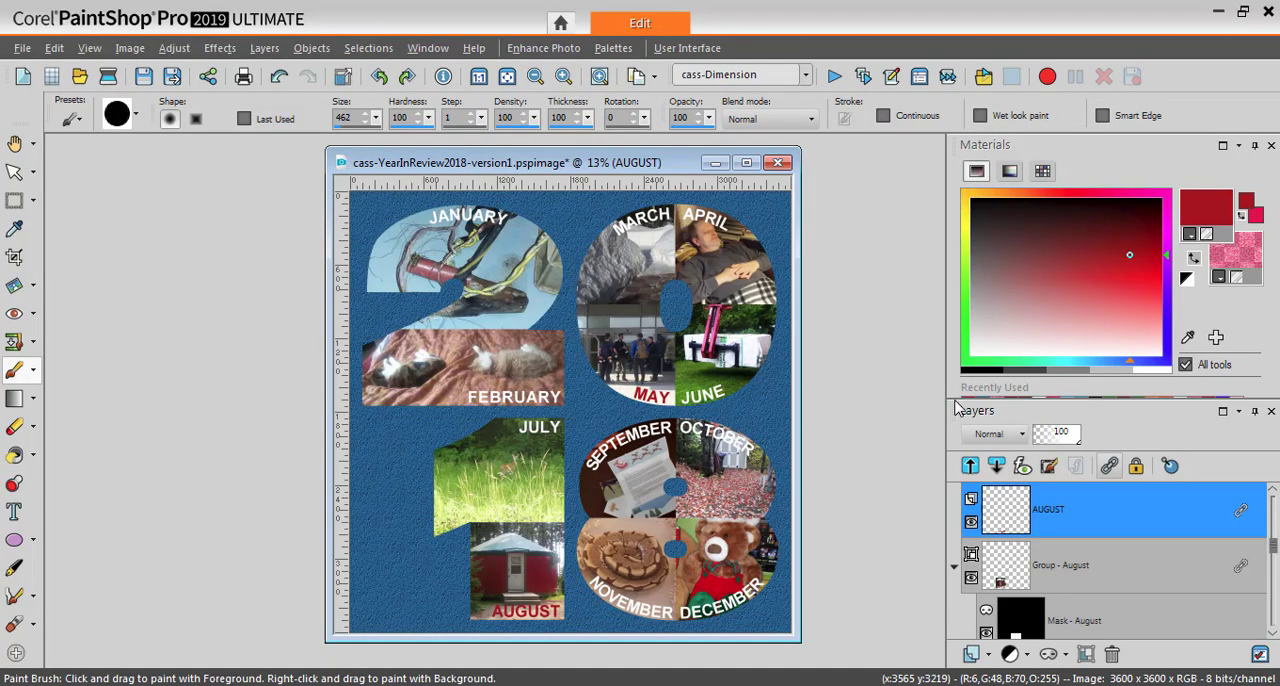
# Enlarge the layer list and merge the December layer group into a single layer
pyautogui.moveTo(955, 398); pyautogui.dragTo(955, 170)
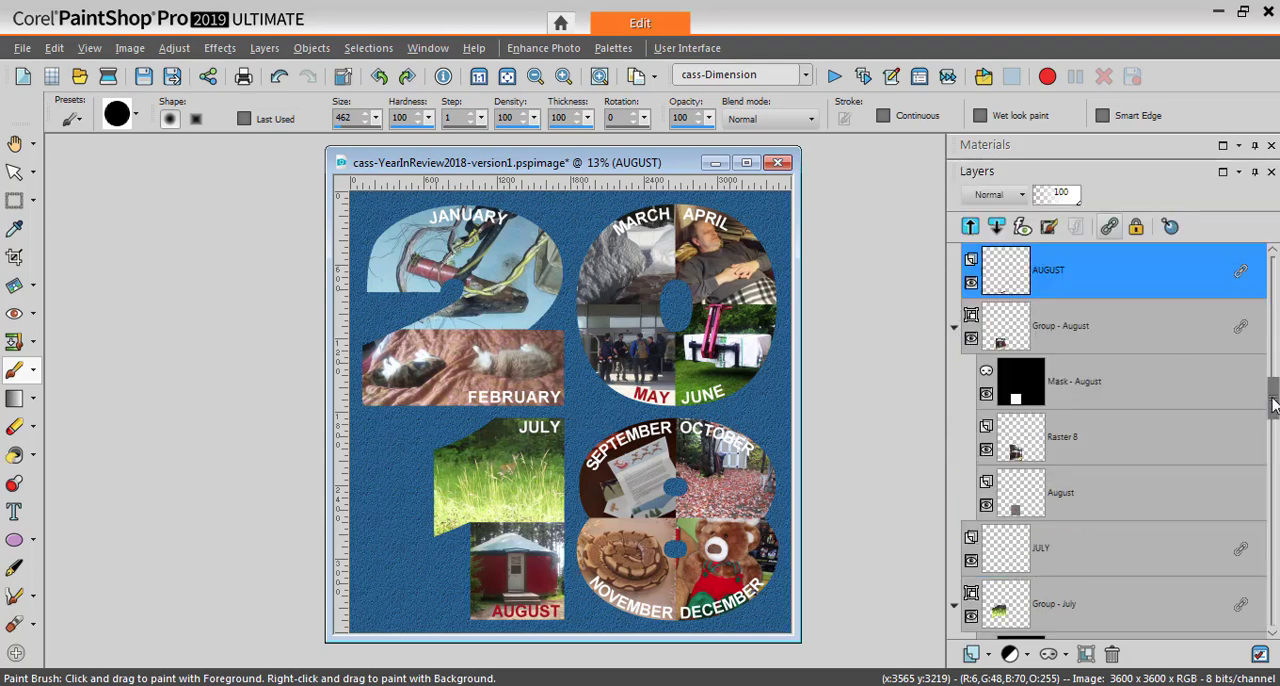
pyautogui.scroll(10, 1175, 355)
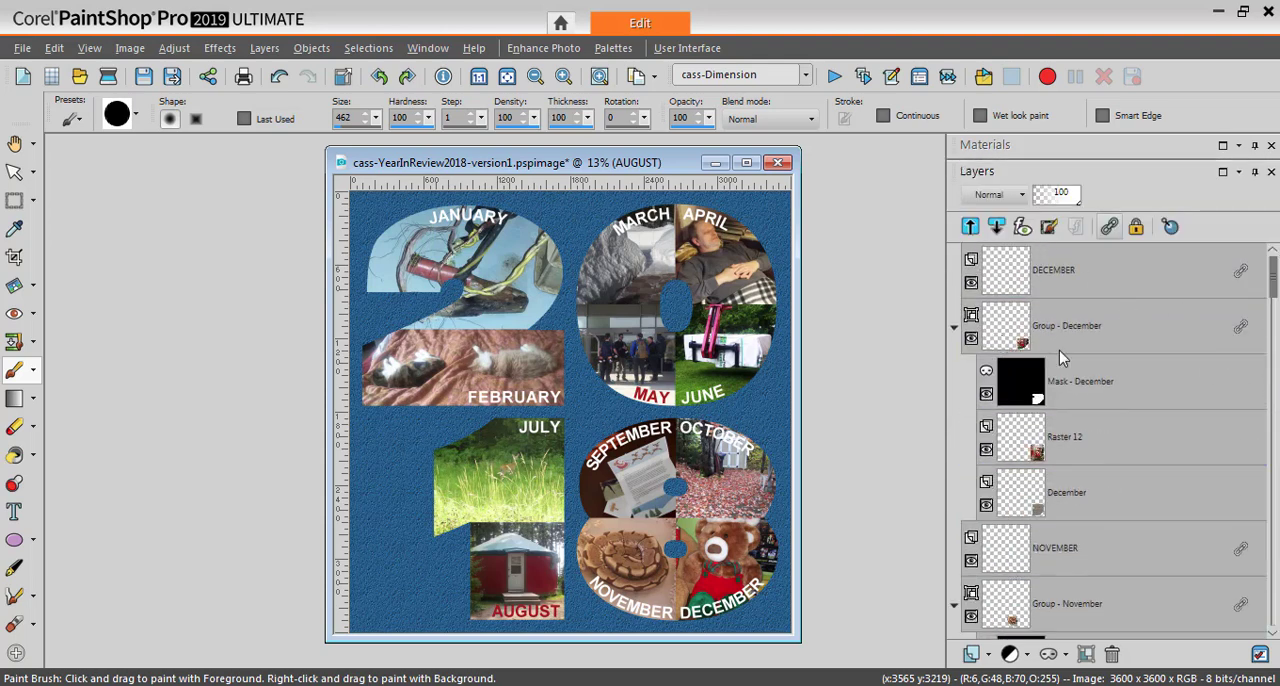
pyautogui.moveTo(1062, 378)
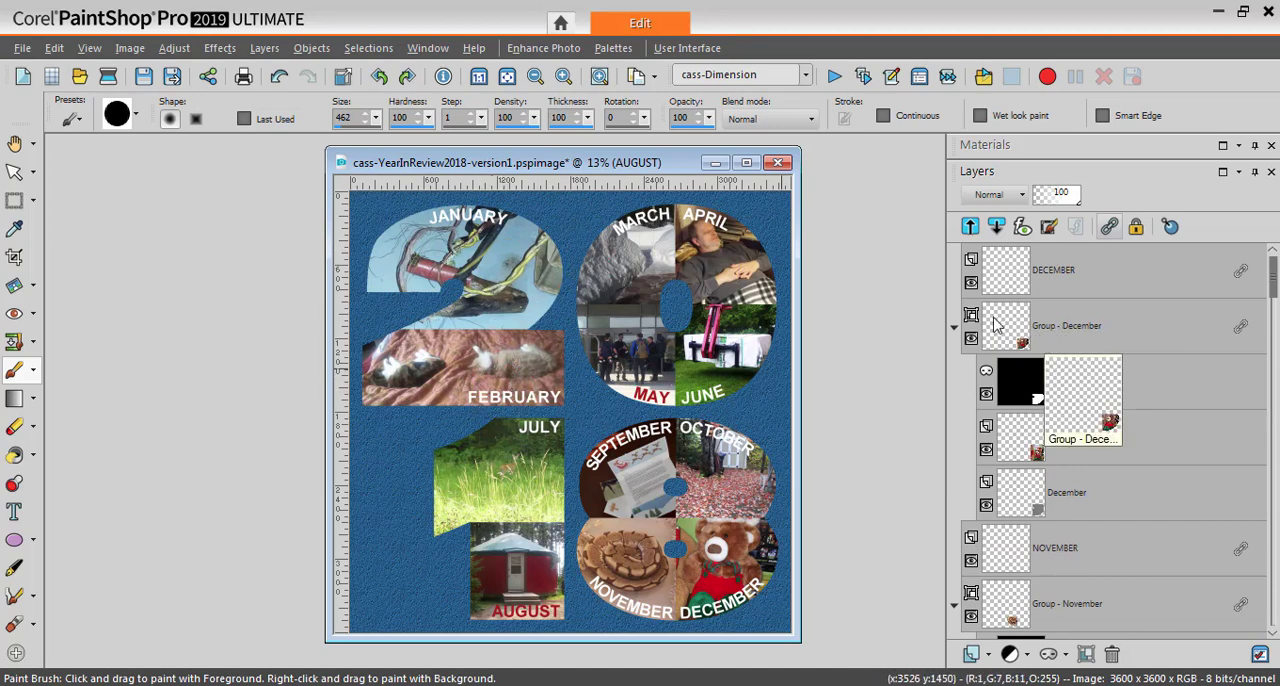
pyautogui.click(1074, 331)
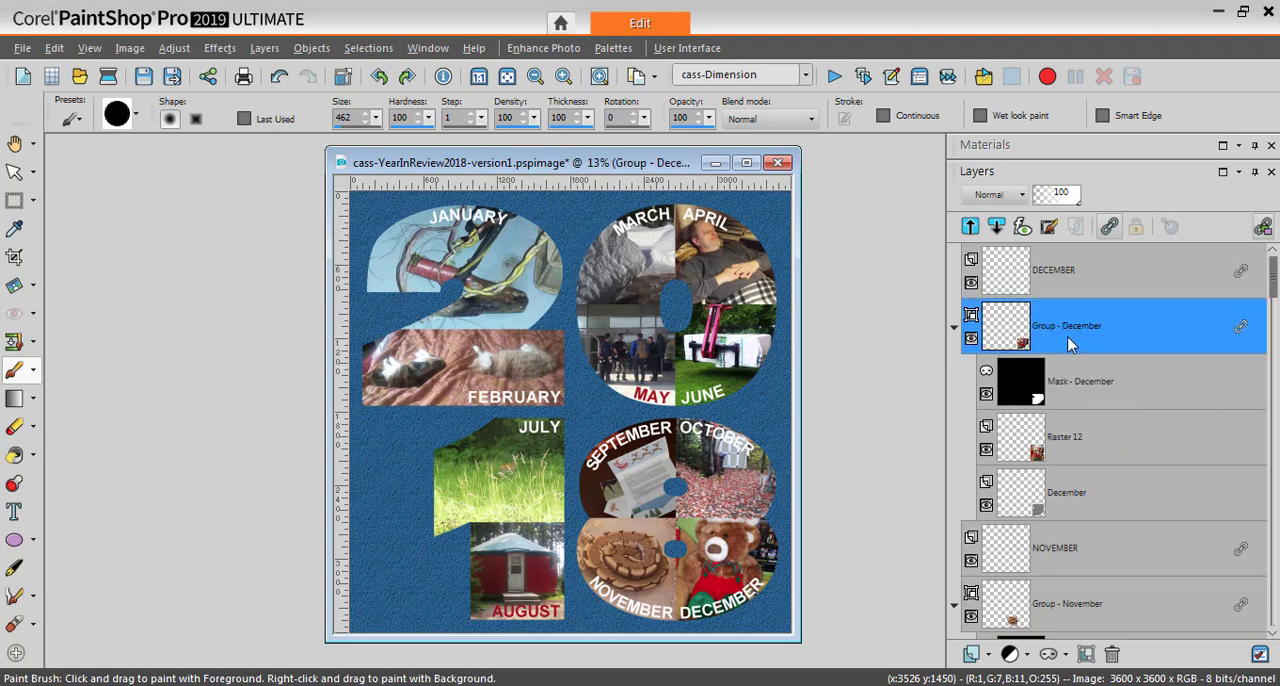
pyautogui.rightClick(1065, 336)
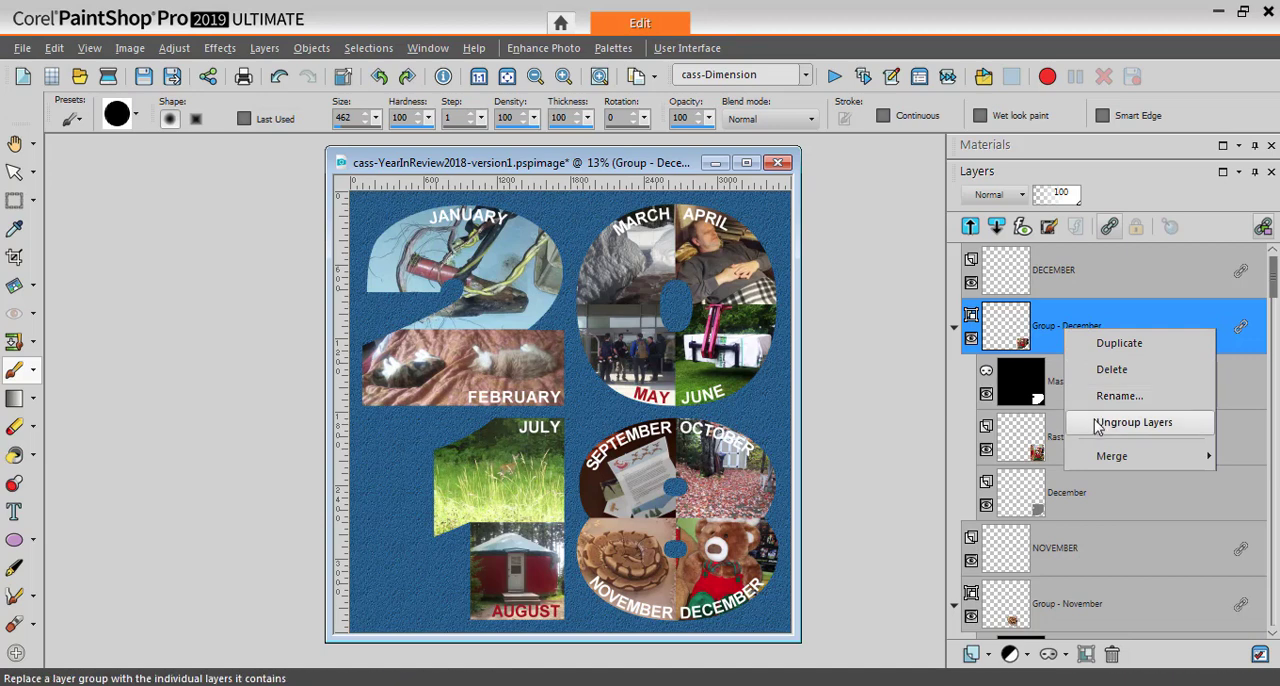
pyautogui.moveTo(1100, 464)
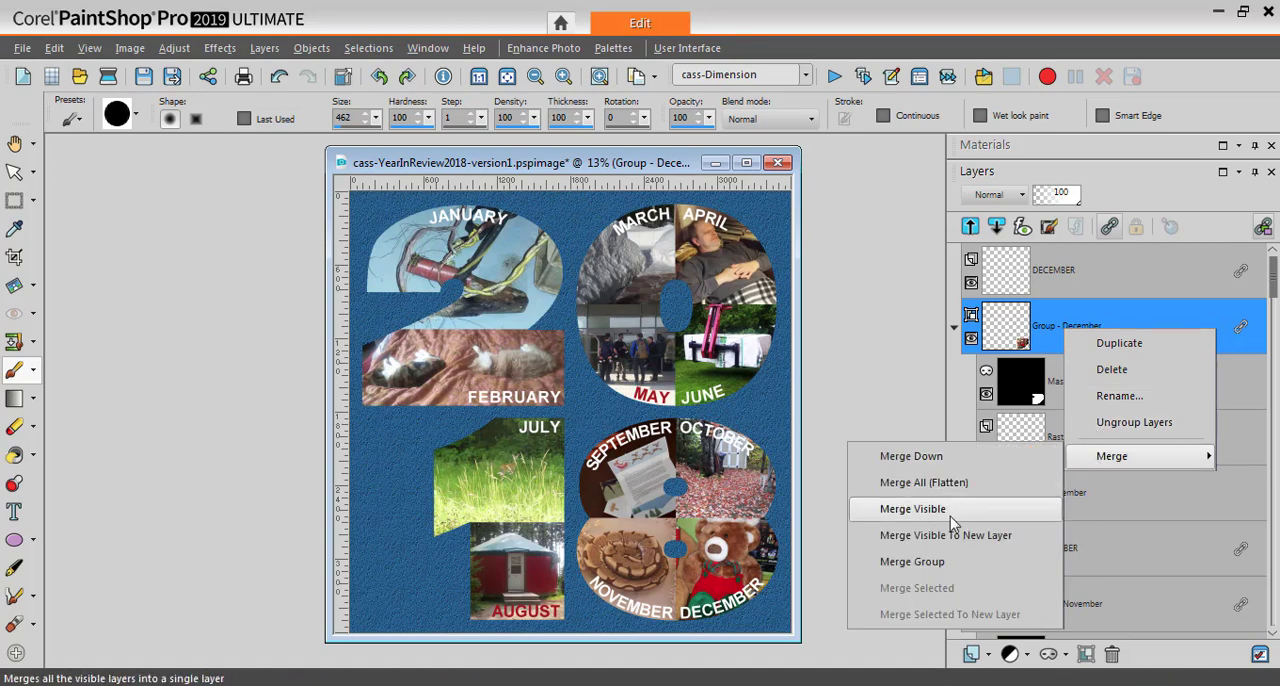
pyautogui.click(912, 563)
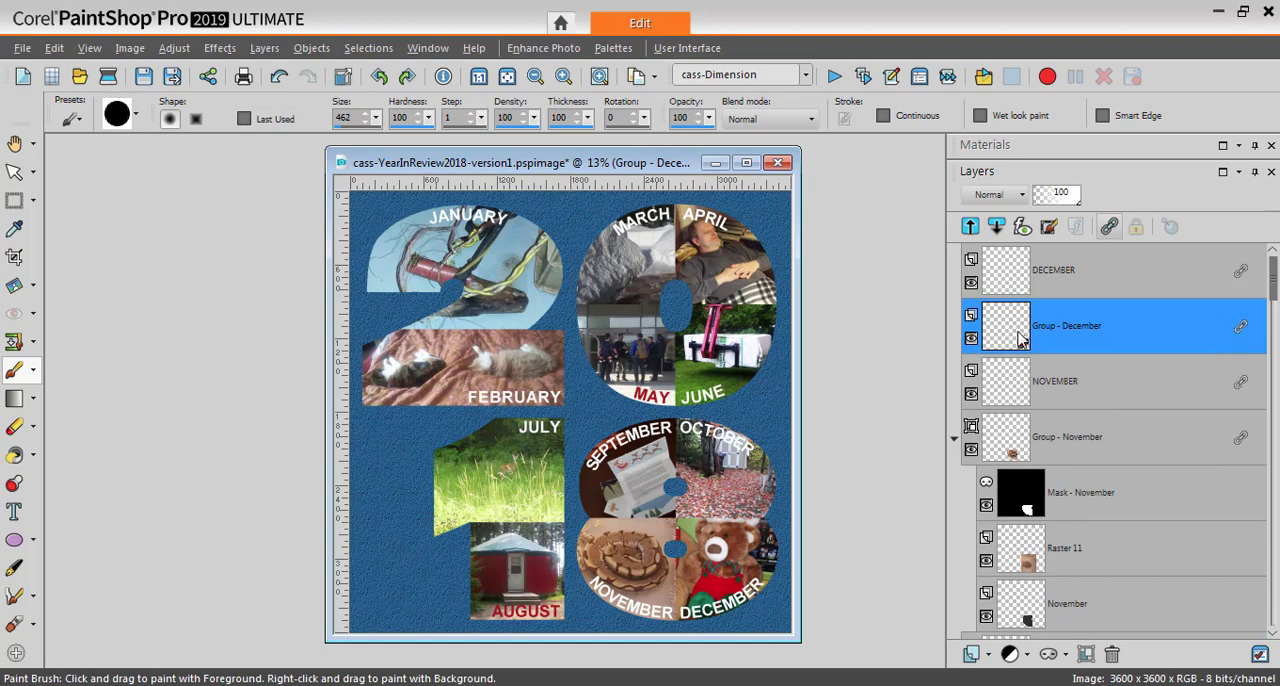
# Merge the November and October layer groups, each into its own single layer
pyautogui.rightClick(1058, 447)
pyautogui.moveTo(1080, 566)
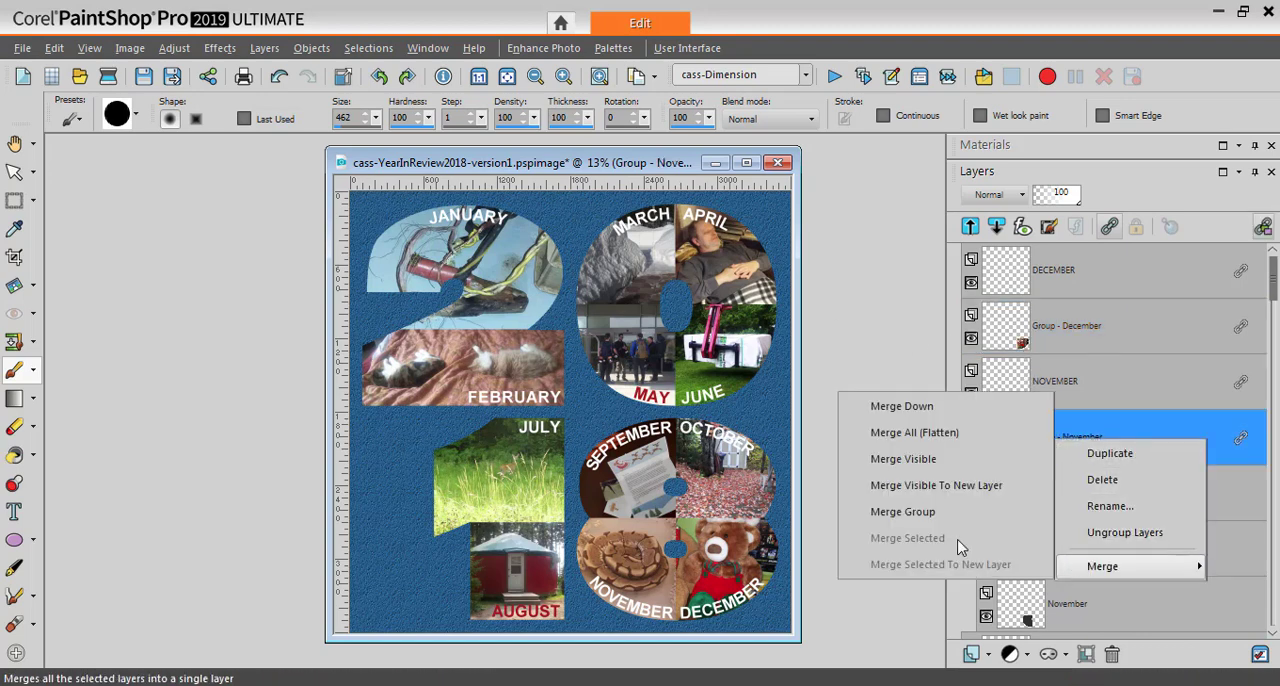
pyautogui.click(915, 512)
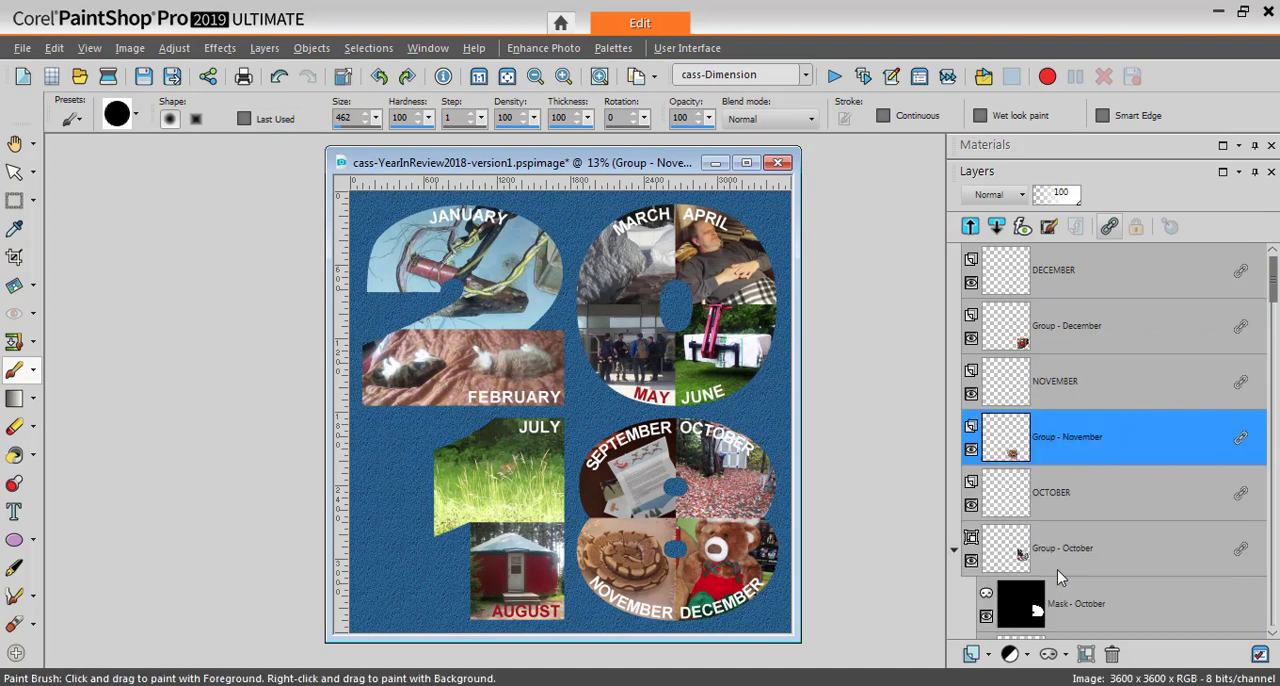
pyautogui.rightClick(1072, 553)
pyautogui.moveTo(1108, 531)
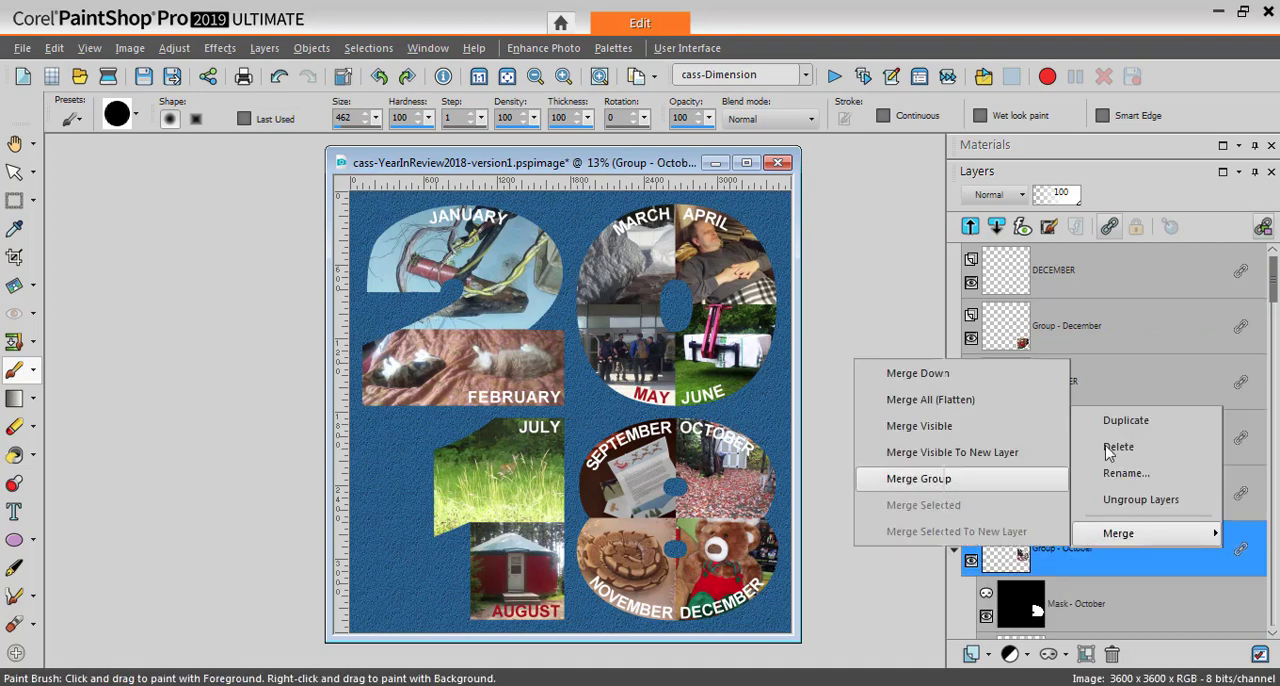
pyautogui.click(929, 480)
# Merge the September and August layer groups, each into its own single layer
pyautogui.scroll(-5, 1151, 334)
pyautogui.rightClick(1075, 333)
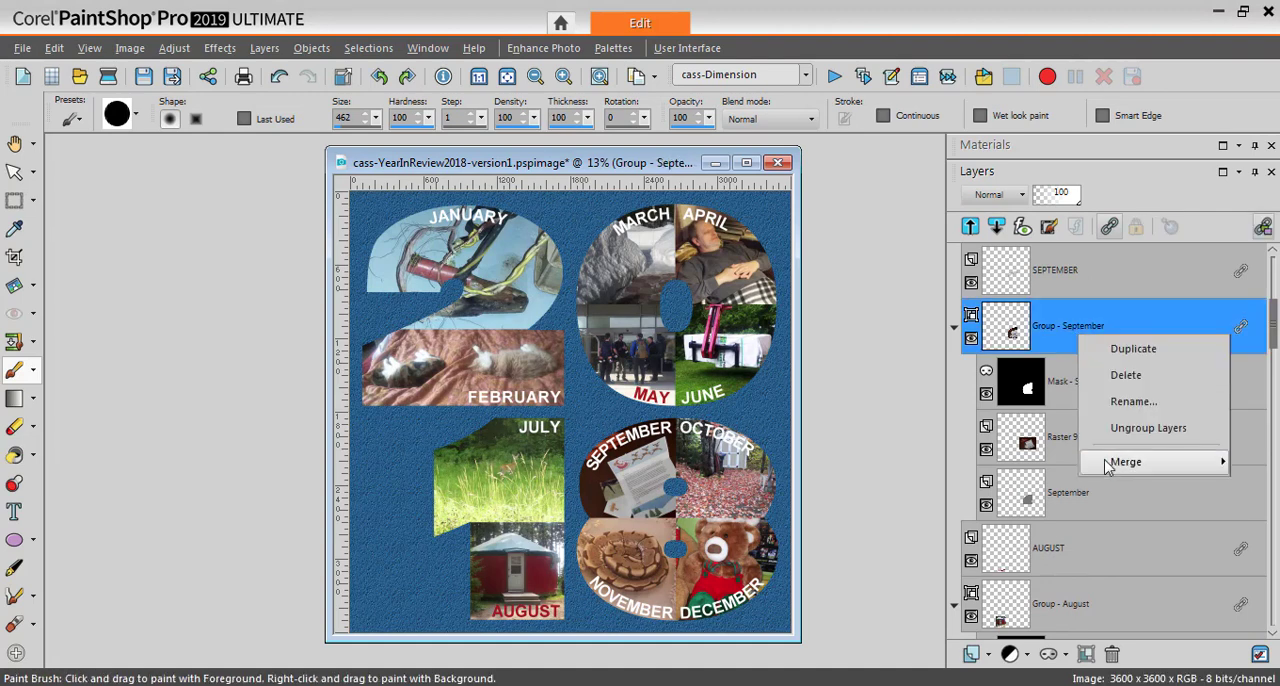
pyautogui.moveTo(1100, 460)
pyautogui.click(911, 561)
pyautogui.rightClick(1082, 443)
pyautogui.moveTo(1088, 575)
pyautogui.click(911, 514)
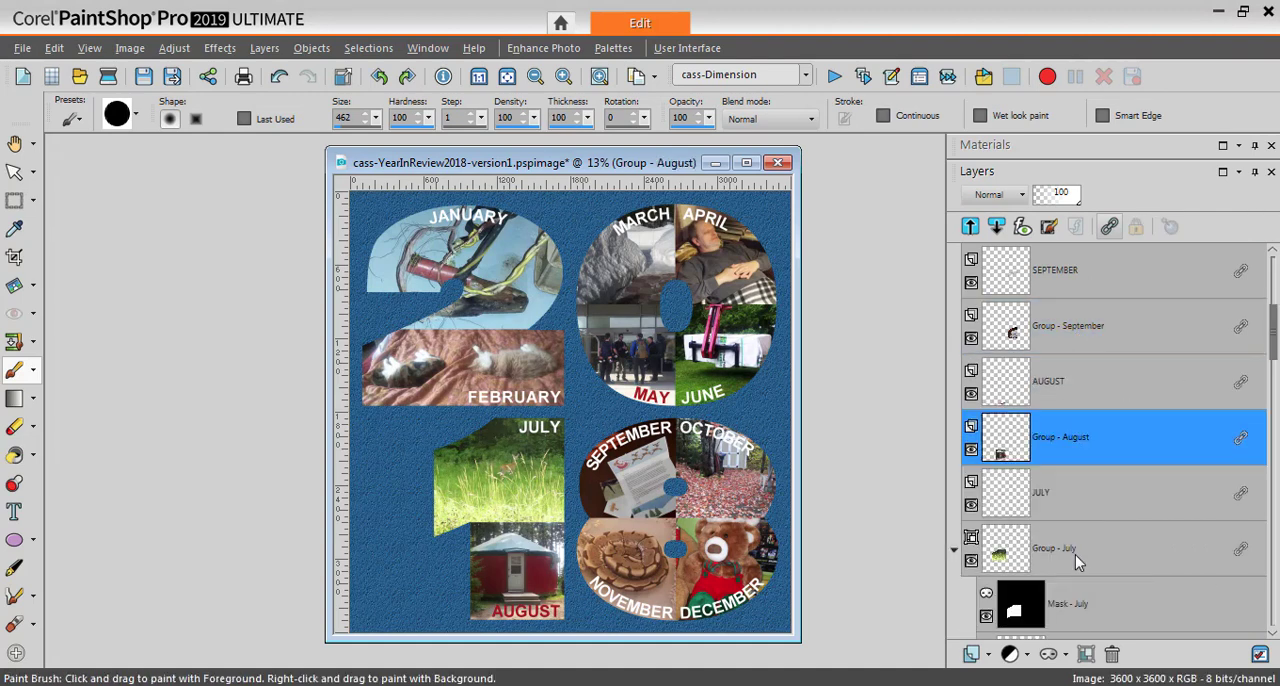
# Merge the July and June layer groups, each into its own single layer
pyautogui.rightClick(1057, 553)
pyautogui.moveTo(1100, 534)
pyautogui.click(911, 480)
pyautogui.scroll(-4, 1232, 449)
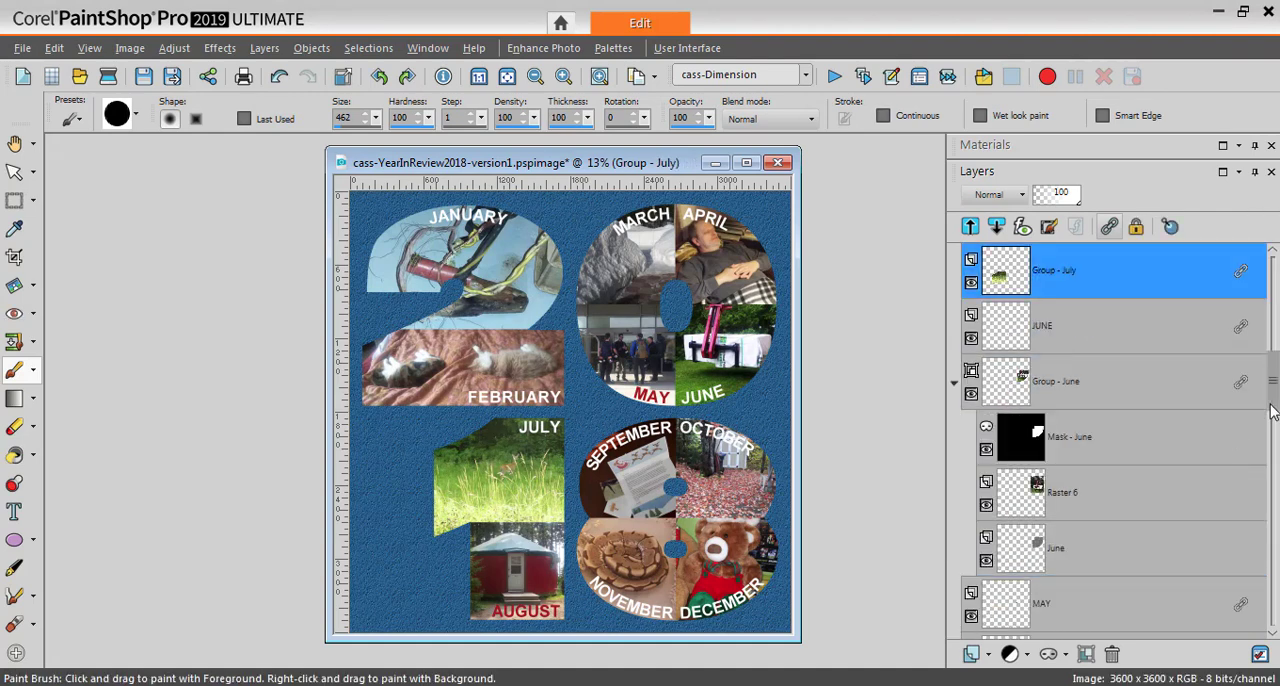
pyautogui.rightClick(1055, 328)
pyautogui.moveTo(1085, 460)
pyautogui.click(900, 569)
# Merge the May and April layer groups, each into its own single layer
pyautogui.rightClick(1082, 443)
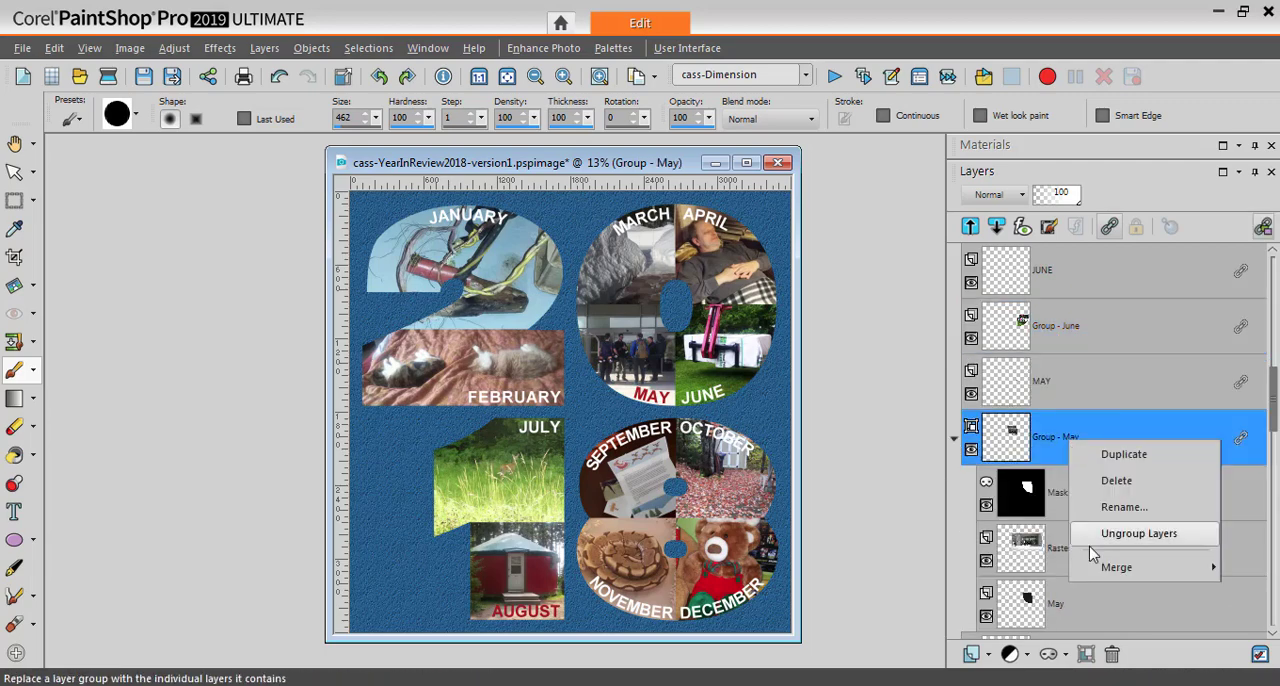
pyautogui.moveTo(1090, 566)
pyautogui.click(905, 505)
pyautogui.scroll(-4, 1090, 440)
pyautogui.rightClick(1066, 282)
pyautogui.moveTo(1089, 412)
pyautogui.click(905, 512)
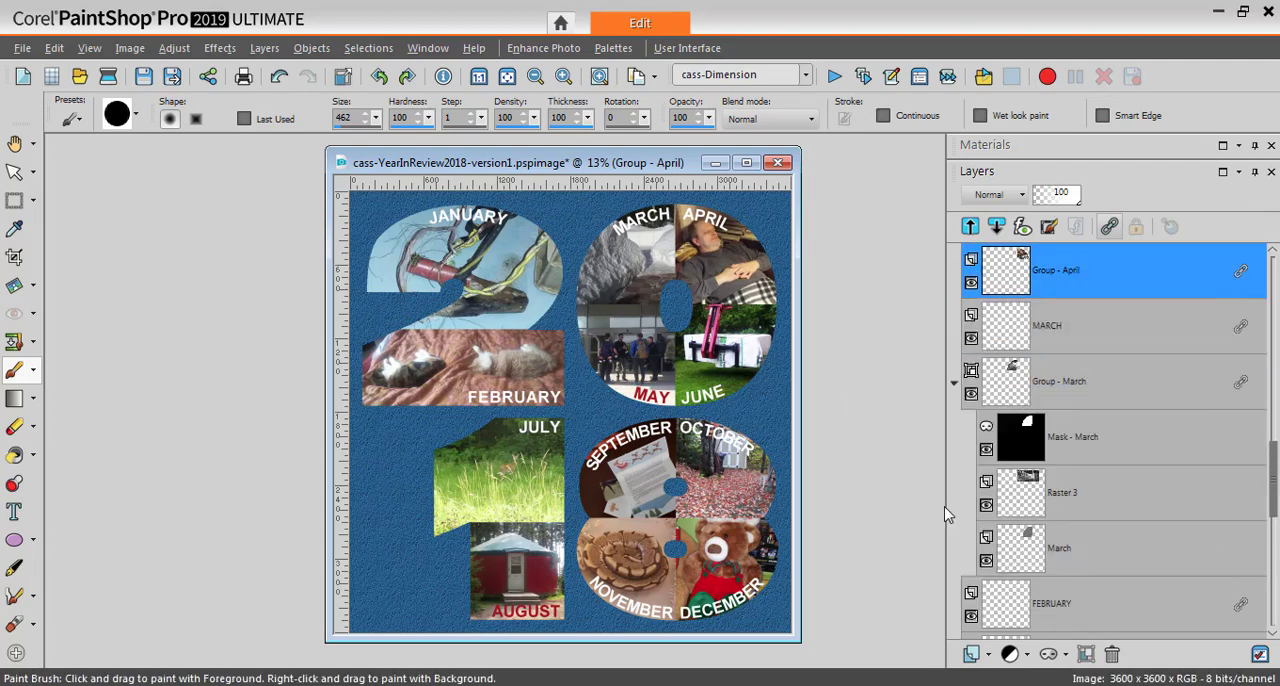
# Merge the March and February layer groups, each into its own single layer
pyautogui.click(1071, 382)
pyautogui.rightClick(1071, 382)
pyautogui.moveTo(1095, 512)
pyautogui.click(915, 615)
pyautogui.click(1075, 494)
pyautogui.rightClick(1074, 493)
pyautogui.moveTo(1095, 625)
pyautogui.click(930, 571)
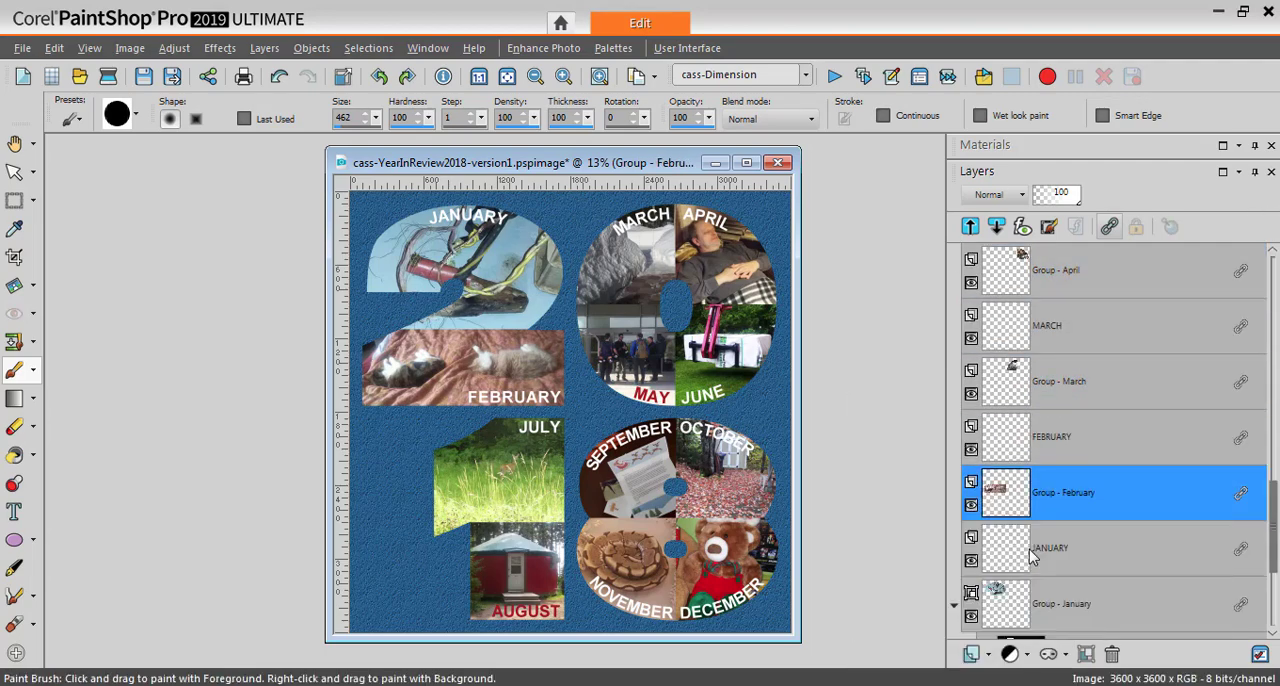
# Merge the January layer group into a single layer
pyautogui.rightClick(1068, 603)
pyautogui.moveTo(1092, 583)
pyautogui.click(938, 533)
pyautogui.moveTo(1274, 525); pyautogui.dragTo(1272, 505)
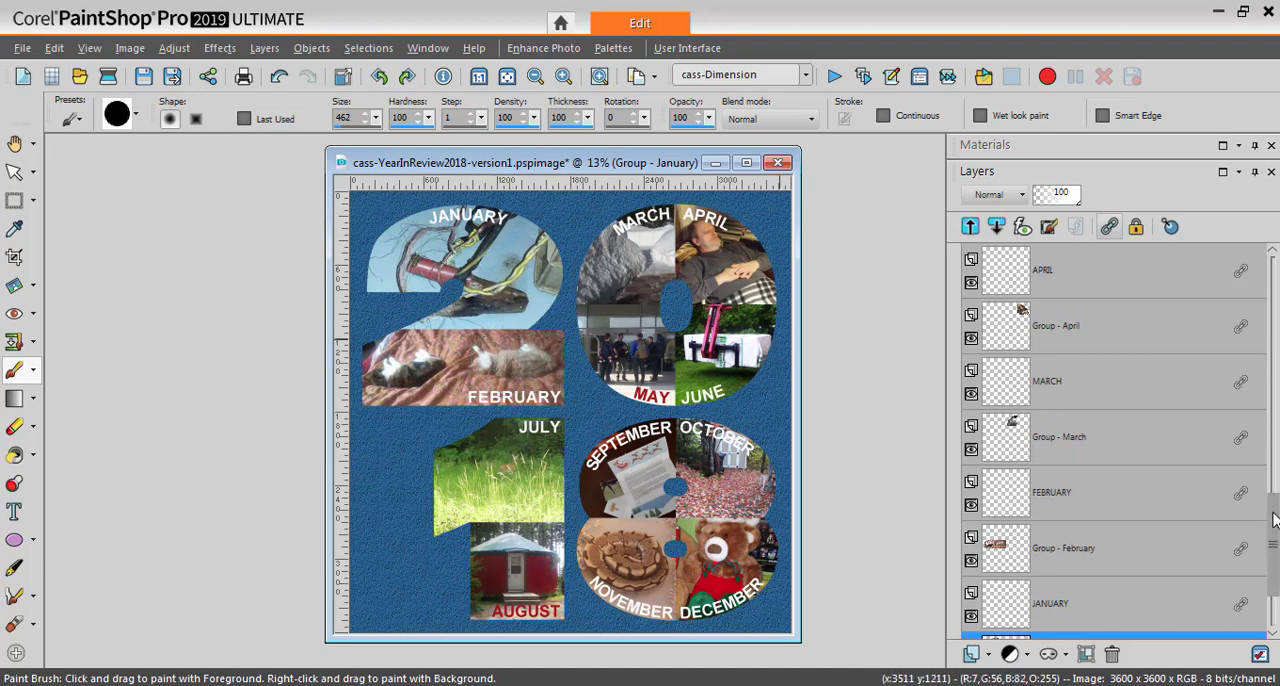
# Hide the Background layer and merge all visible layers into a new layer
pyautogui.scroll(1, 1273, 517)
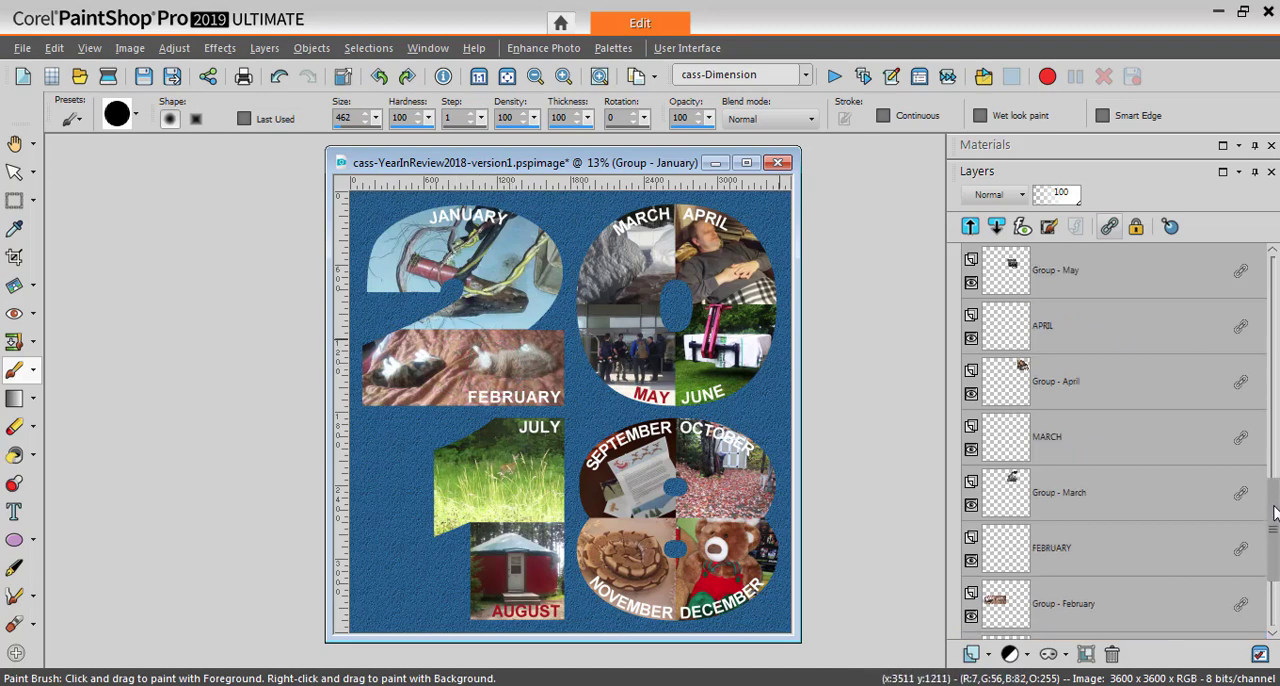
pyautogui.scroll(-3, 1273, 517)
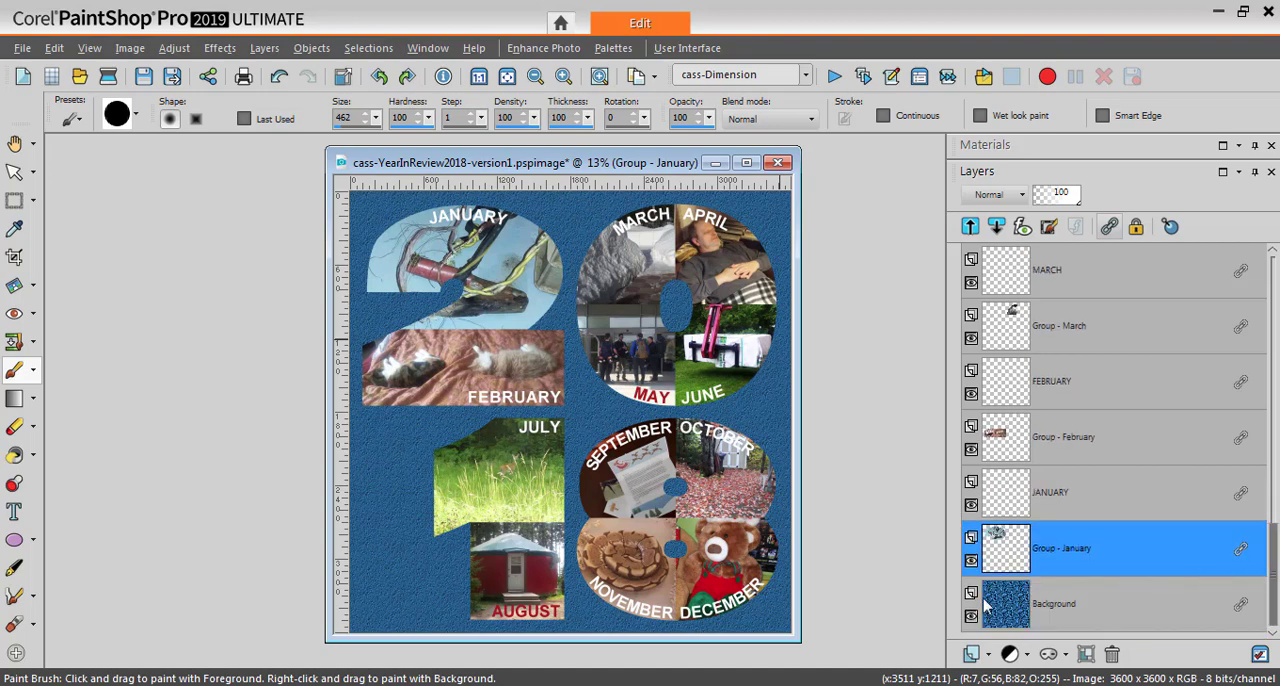
pyautogui.click(972, 616)
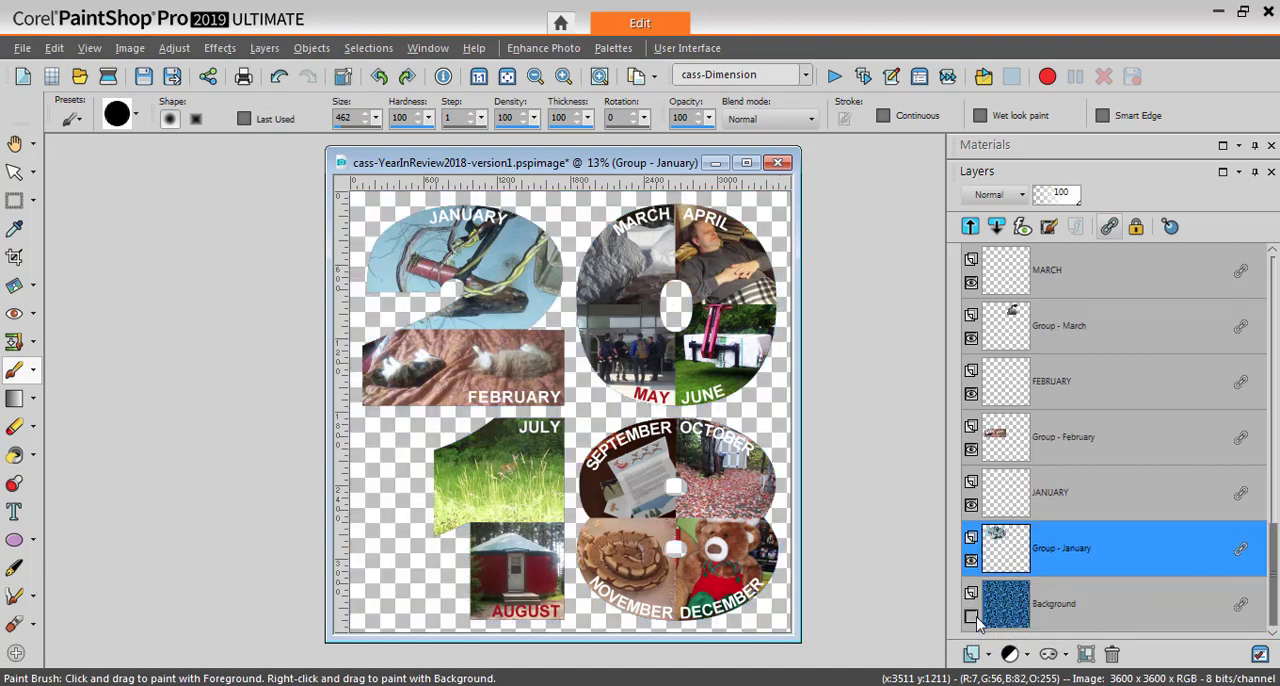
pyautogui.rightClick(1048, 555)
pyautogui.moveTo(1046, 501)
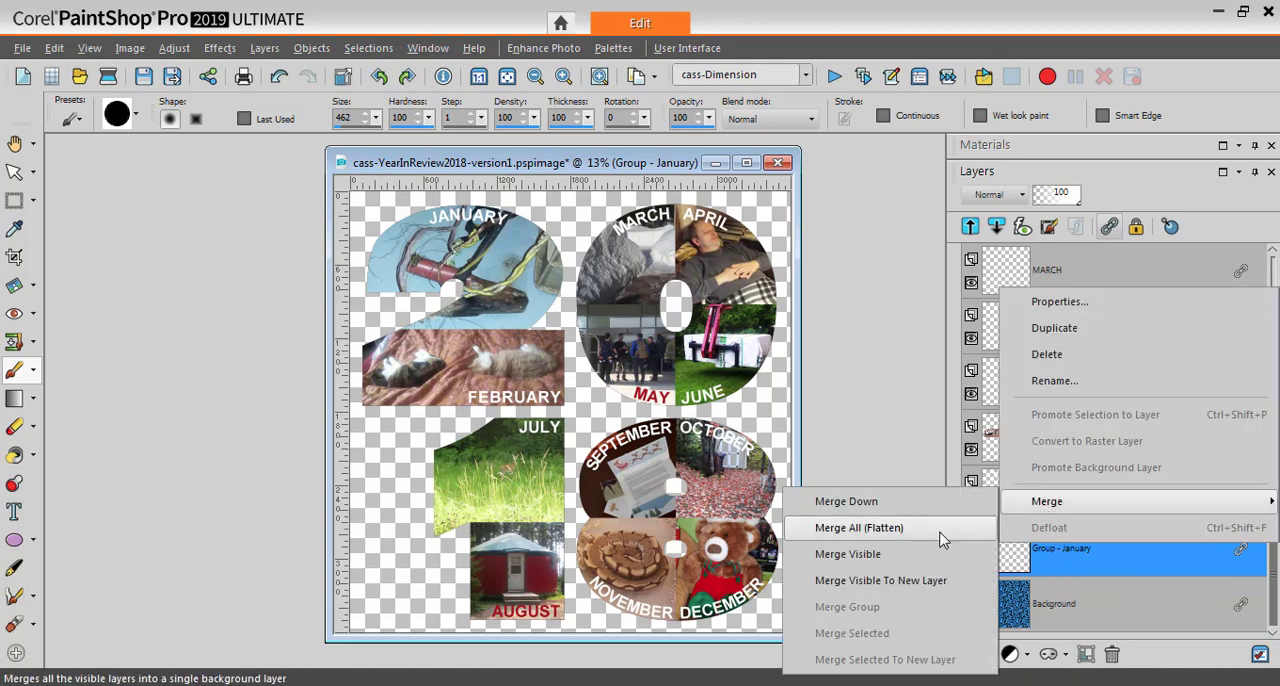
pyautogui.click(896, 584)
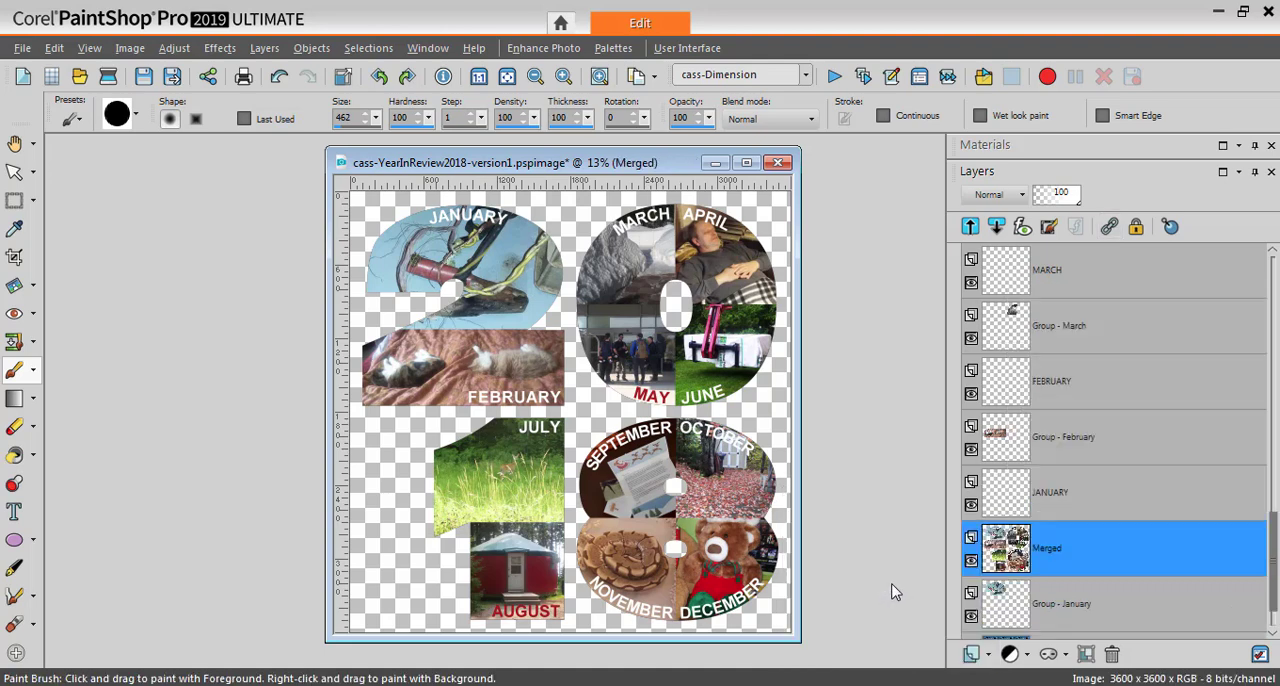
# Hide the separate photo and label layers for January, February and March, leaving the Merged layer visible
pyautogui.click(971, 616)
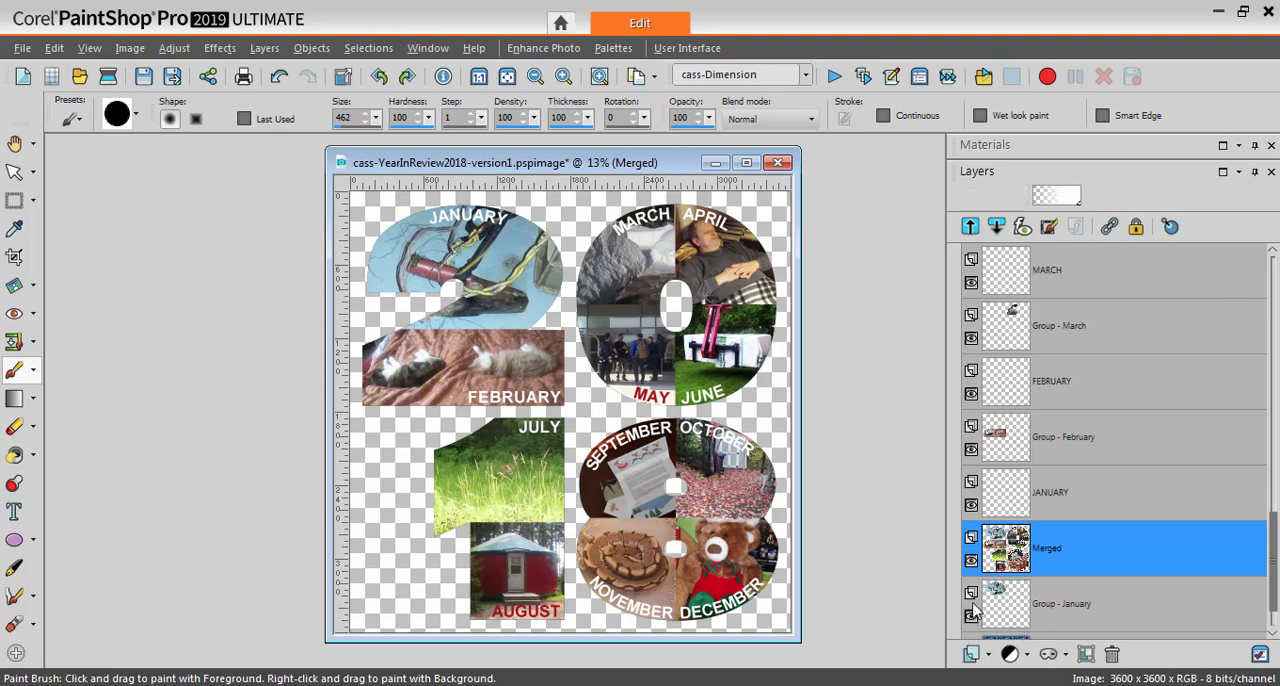
pyautogui.click(971, 505)
pyautogui.click(971, 449)
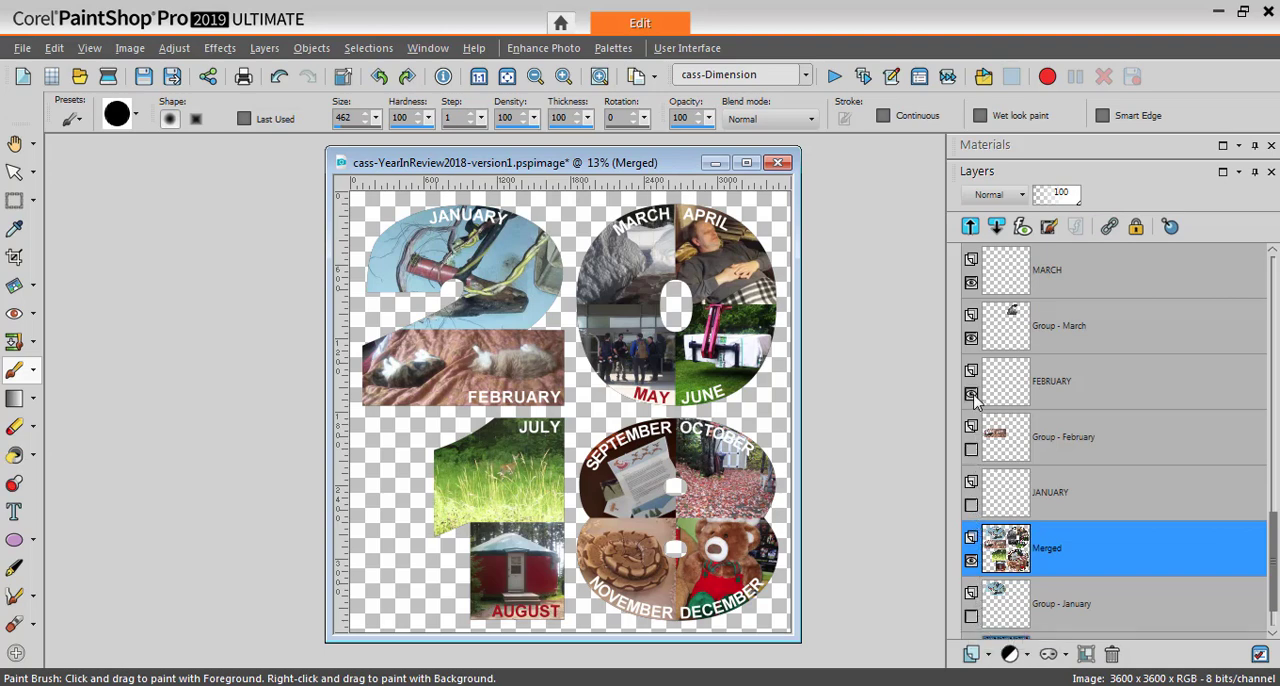
pyautogui.click(971, 393)
pyautogui.click(971, 338)
pyautogui.click(971, 282)
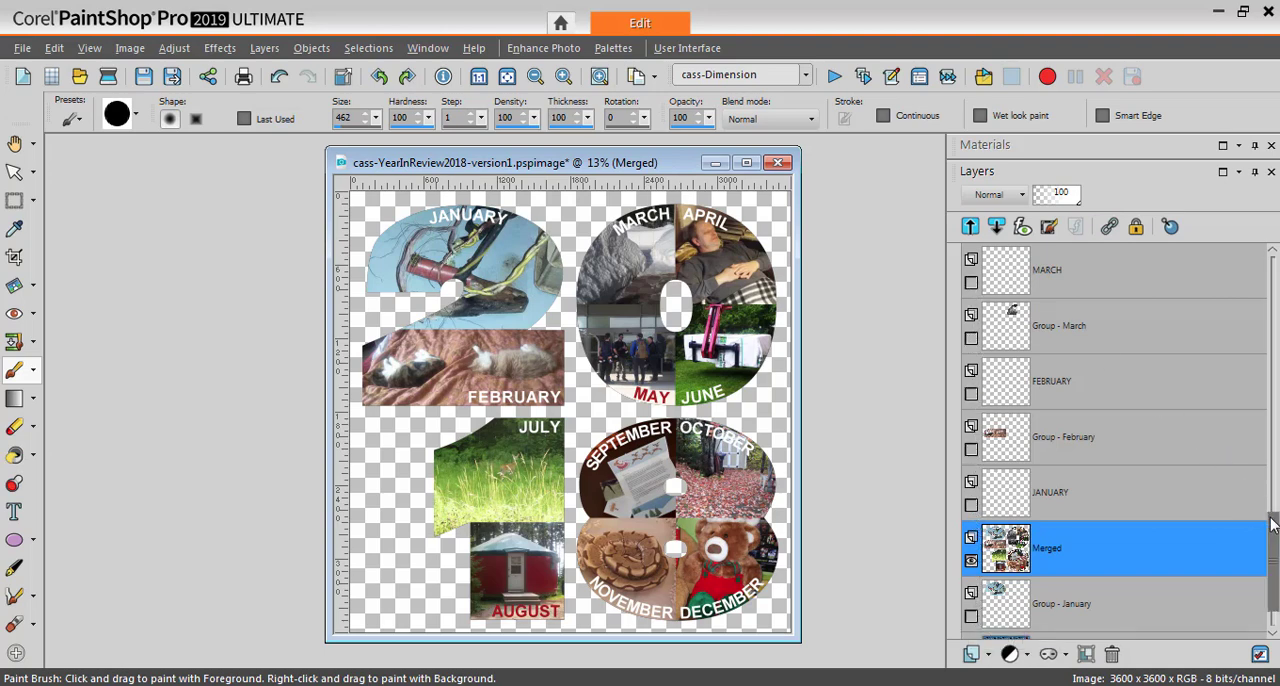
# Hide the April and May photo and label layers and the June photo layer
pyautogui.moveTo(1272, 526); pyautogui.dragTo(1272, 465)
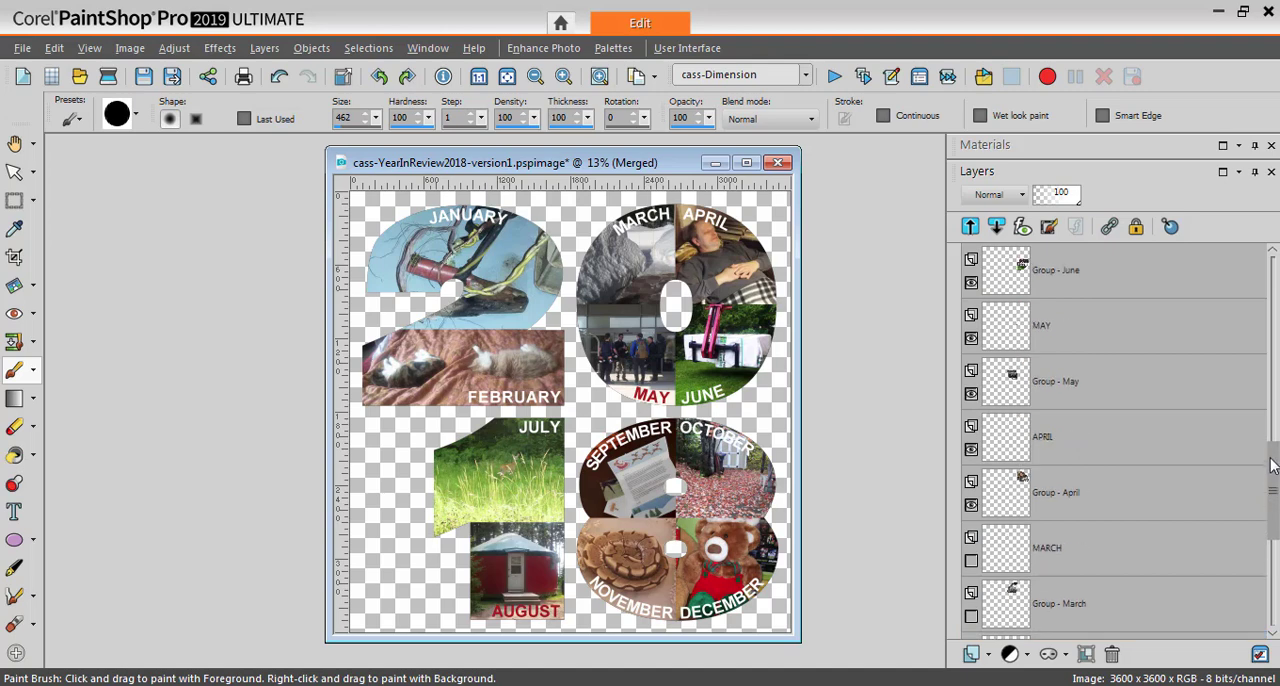
pyautogui.click(971, 505)
pyautogui.click(971, 449)
pyautogui.click(971, 393)
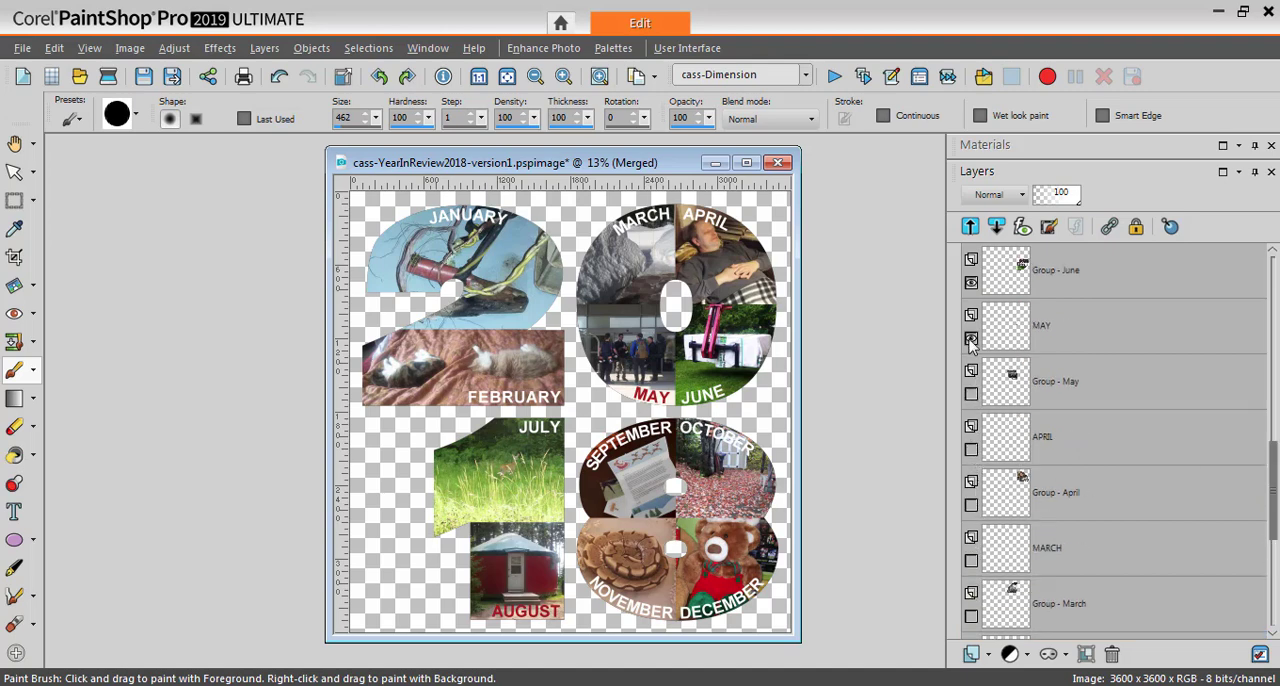
pyautogui.click(971, 338)
pyautogui.click(971, 282)
# Hide the JUNE label, the July and August photo and label layers, and the September photo layer
pyautogui.moveTo(1274, 478); pyautogui.dragTo(1273, 392)
pyautogui.click(971, 560)
pyautogui.click(971, 505)
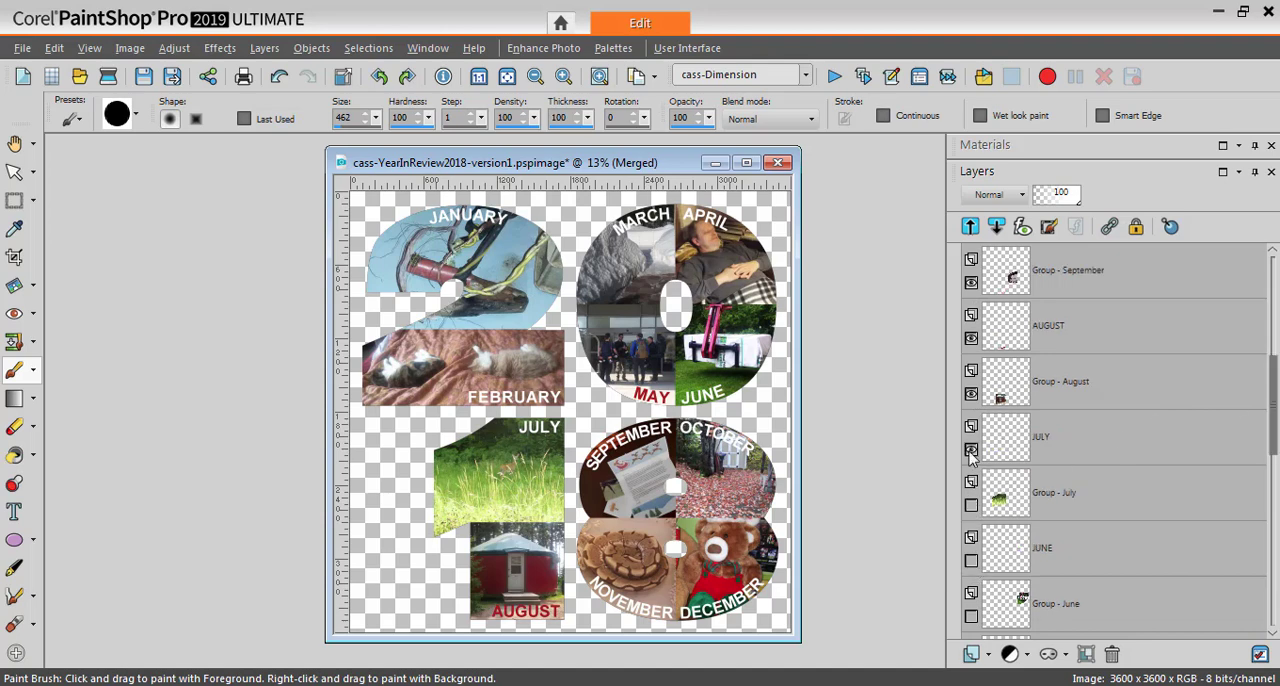
pyautogui.click(971, 449)
pyautogui.click(971, 393)
pyautogui.click(971, 338)
pyautogui.click(971, 282)
# Hide the SEPTEMBER label and the October, November and December photo and label layers
pyautogui.moveTo(1272, 412); pyautogui.dragTo(1274, 340)
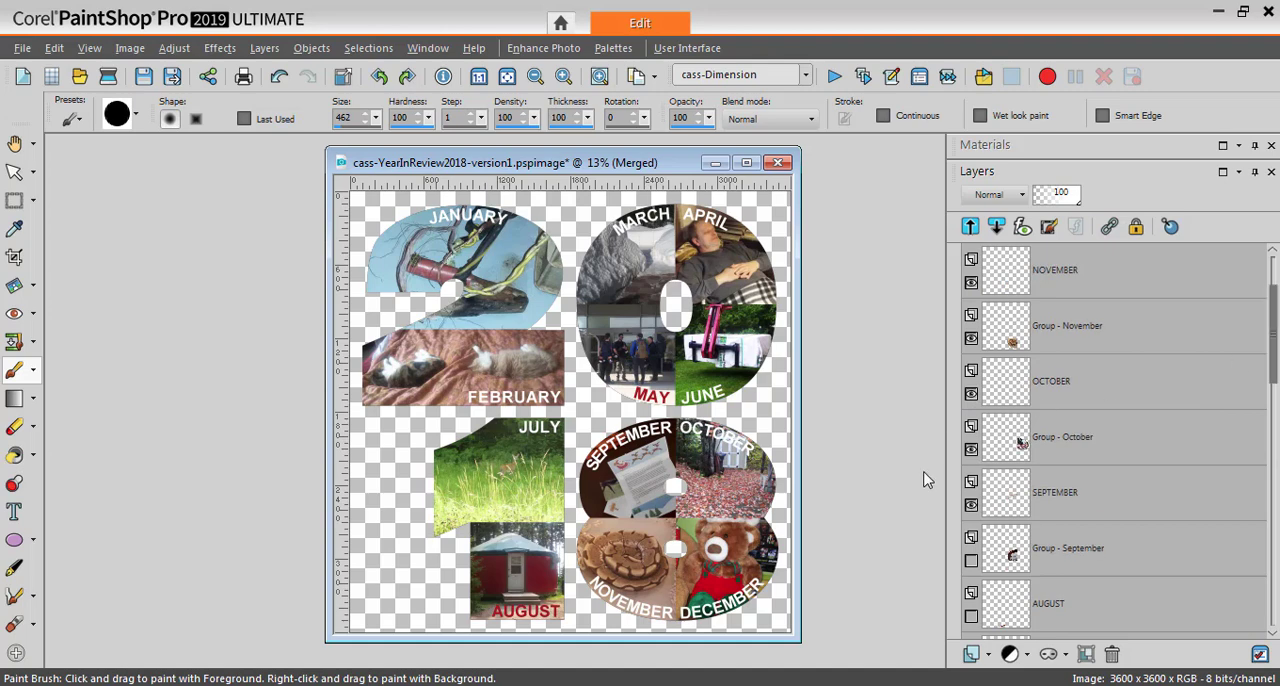
pyautogui.click(971, 505)
pyautogui.click(971, 449)
pyautogui.click(971, 393)
pyautogui.click(971, 393)
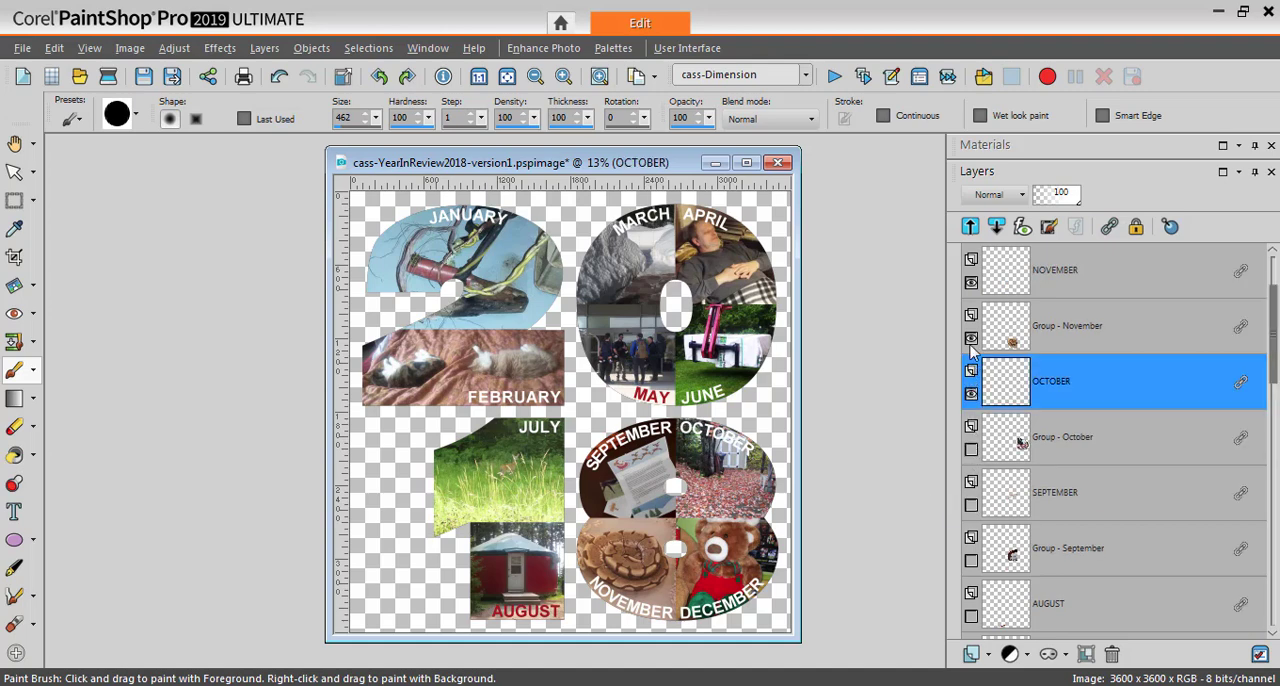
pyautogui.click(971, 338)
pyautogui.click(971, 282)
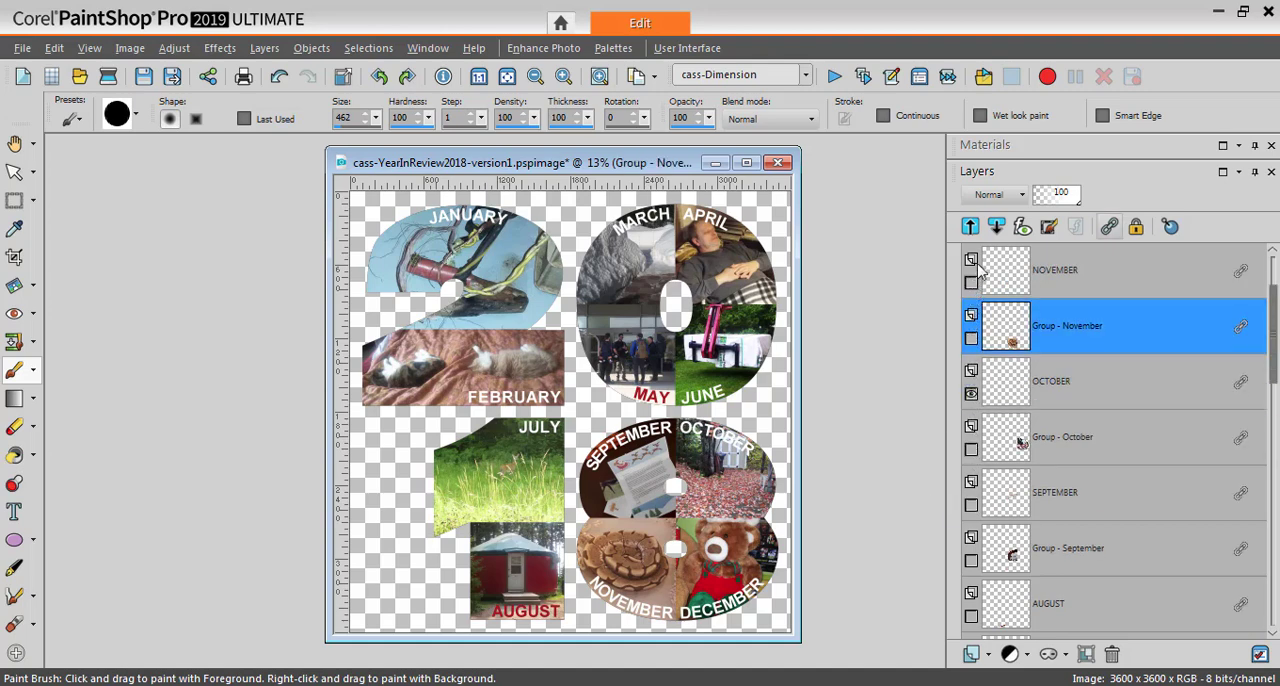
pyautogui.click(971, 393)
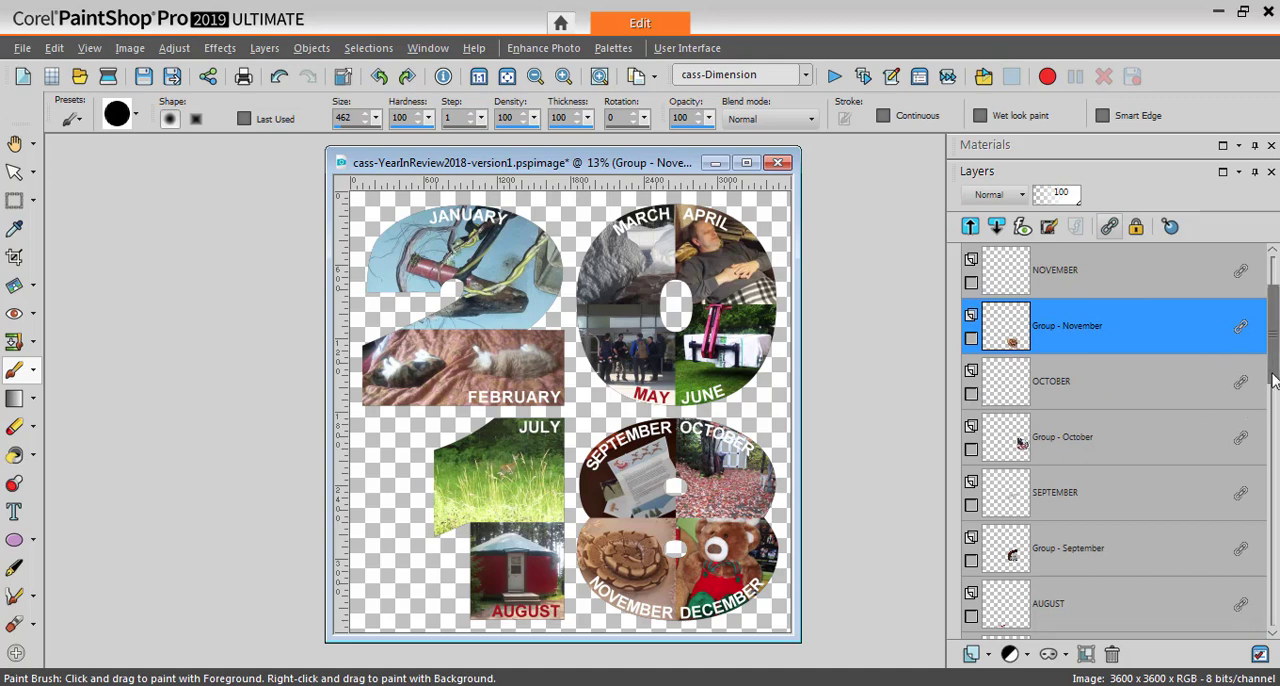
pyautogui.moveTo(1274, 340); pyautogui.dragTo(1274, 316)
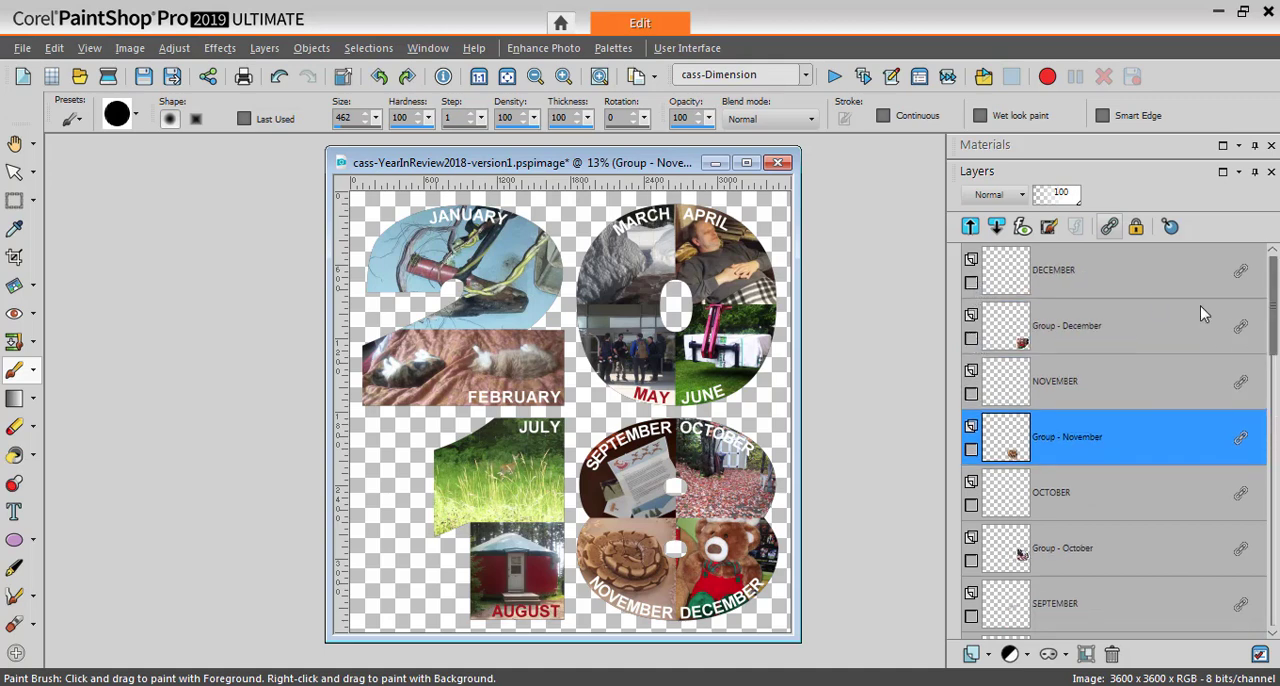
# Select the Merged layer and make the blue Background layer visible again
pyautogui.moveTo(1274, 316); pyautogui.dragTo(1275, 610)
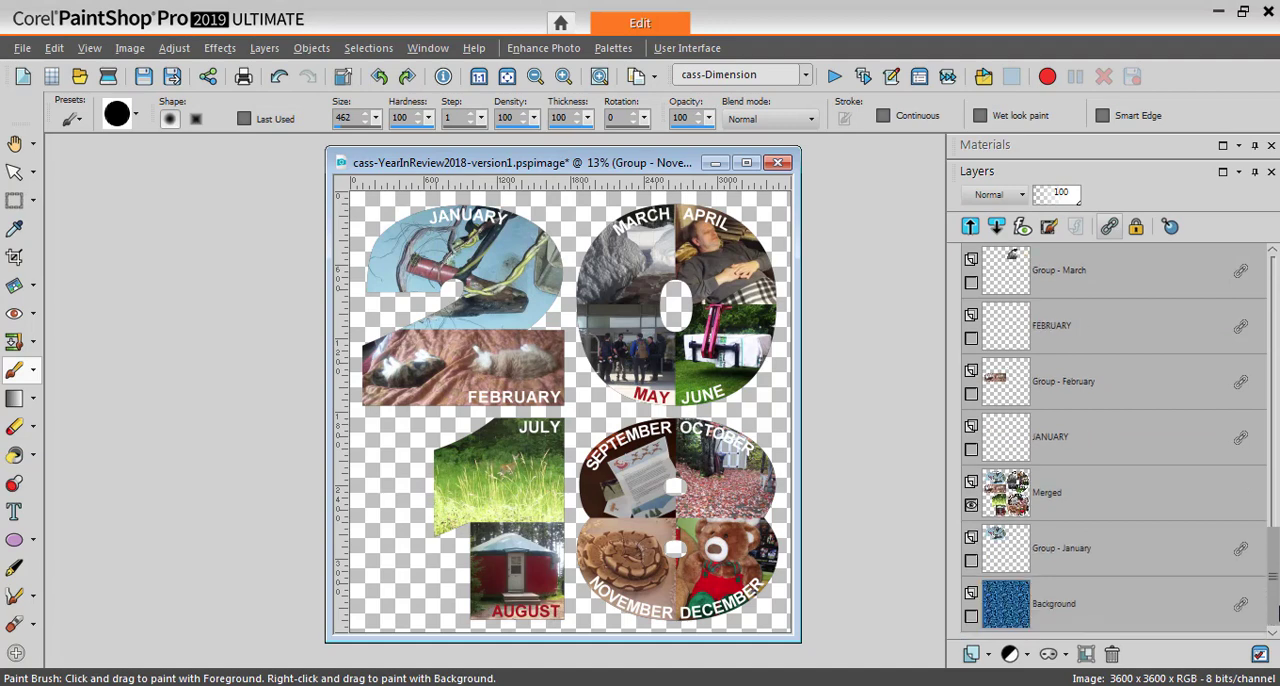
pyautogui.click(1008, 500)
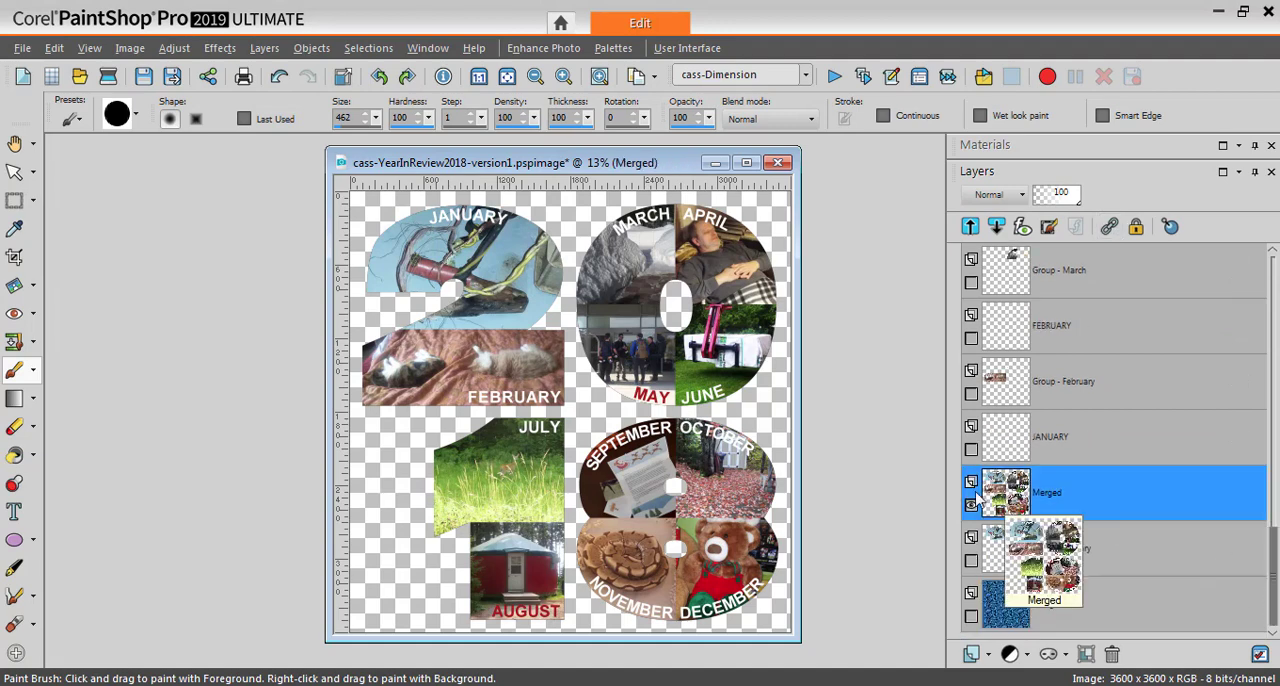
pyautogui.click(972, 617)
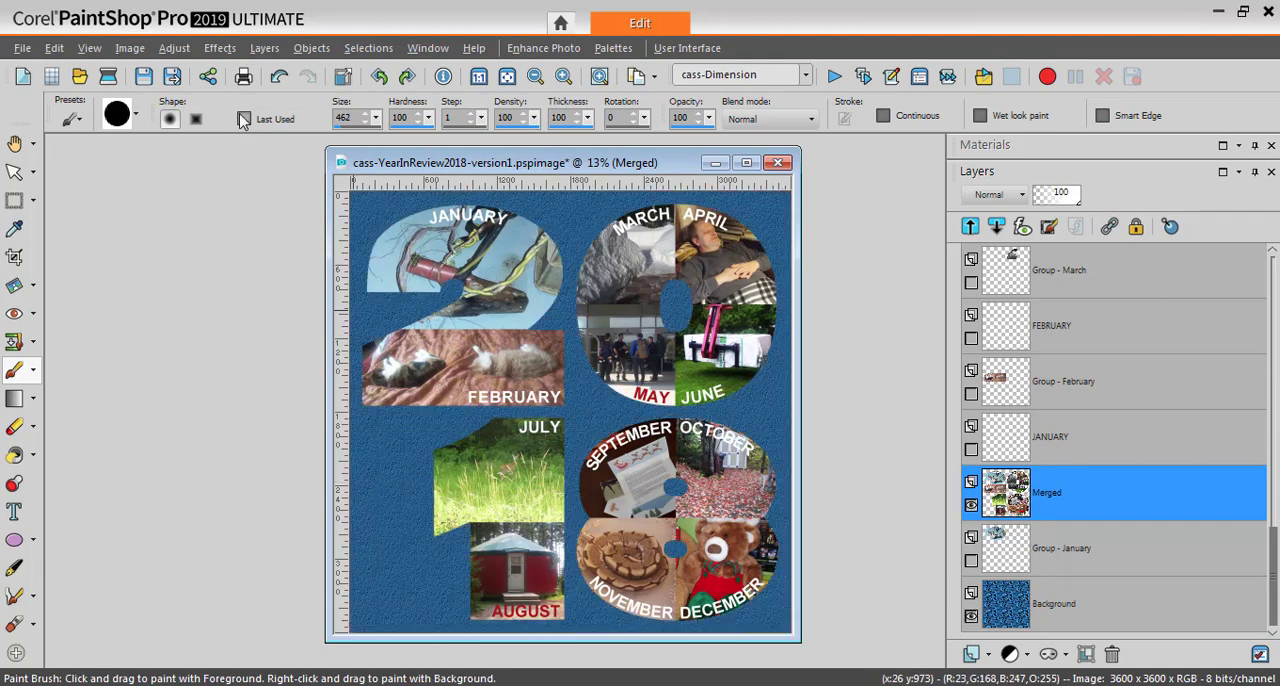
# Open the Drop Shadow effect for the Merged layer and set its vertical and horizontal offsets to 20
pyautogui.click(220, 48)
pyautogui.moveTo(241, 134)
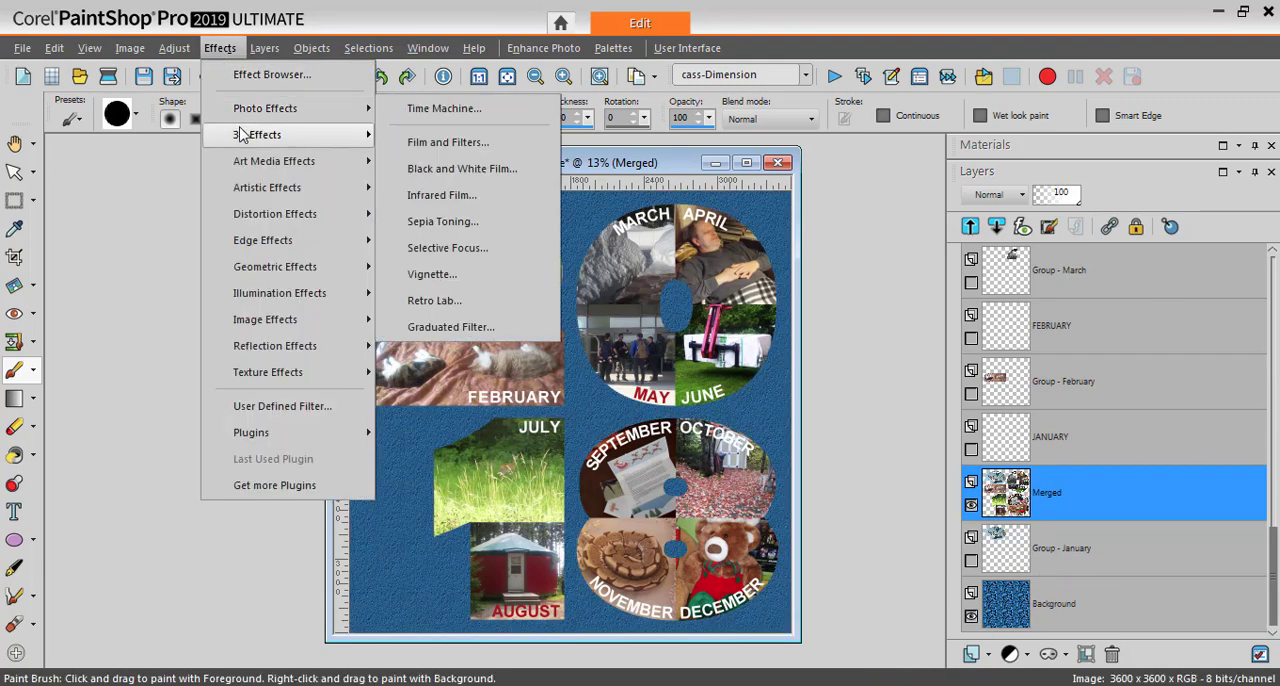
pyautogui.click(438, 219)
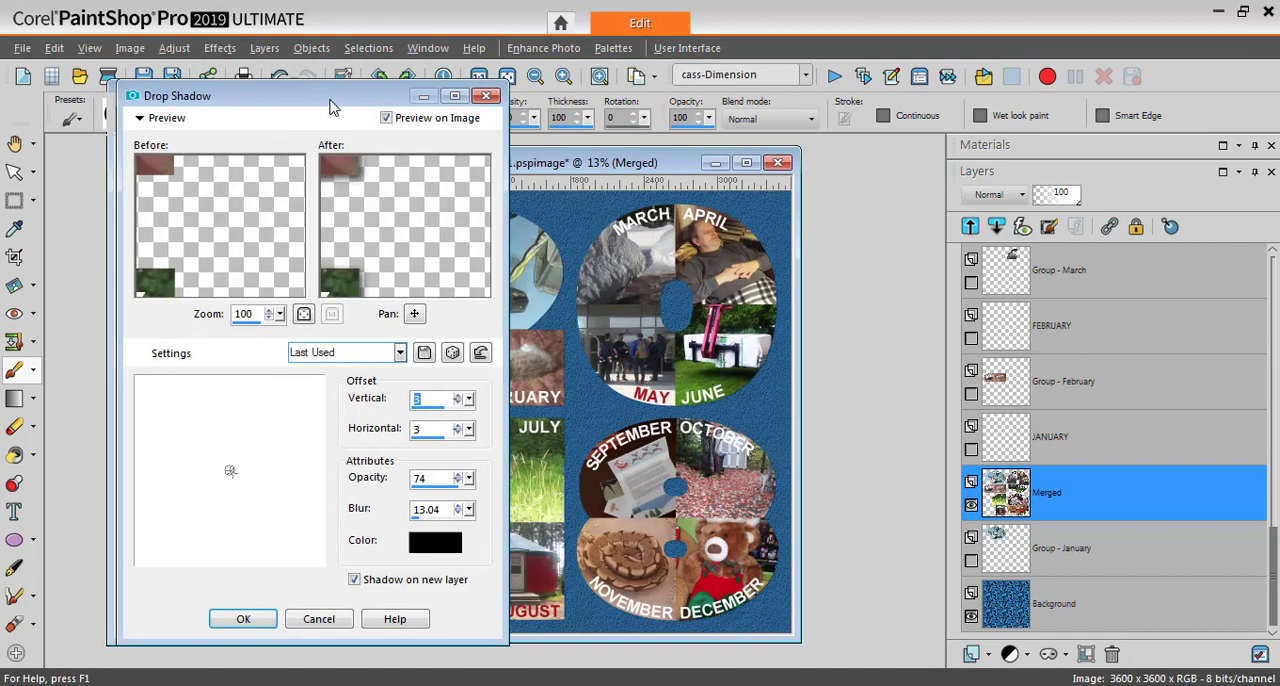
pyautogui.moveTo(333, 106); pyautogui.dragTo(1042, 133)
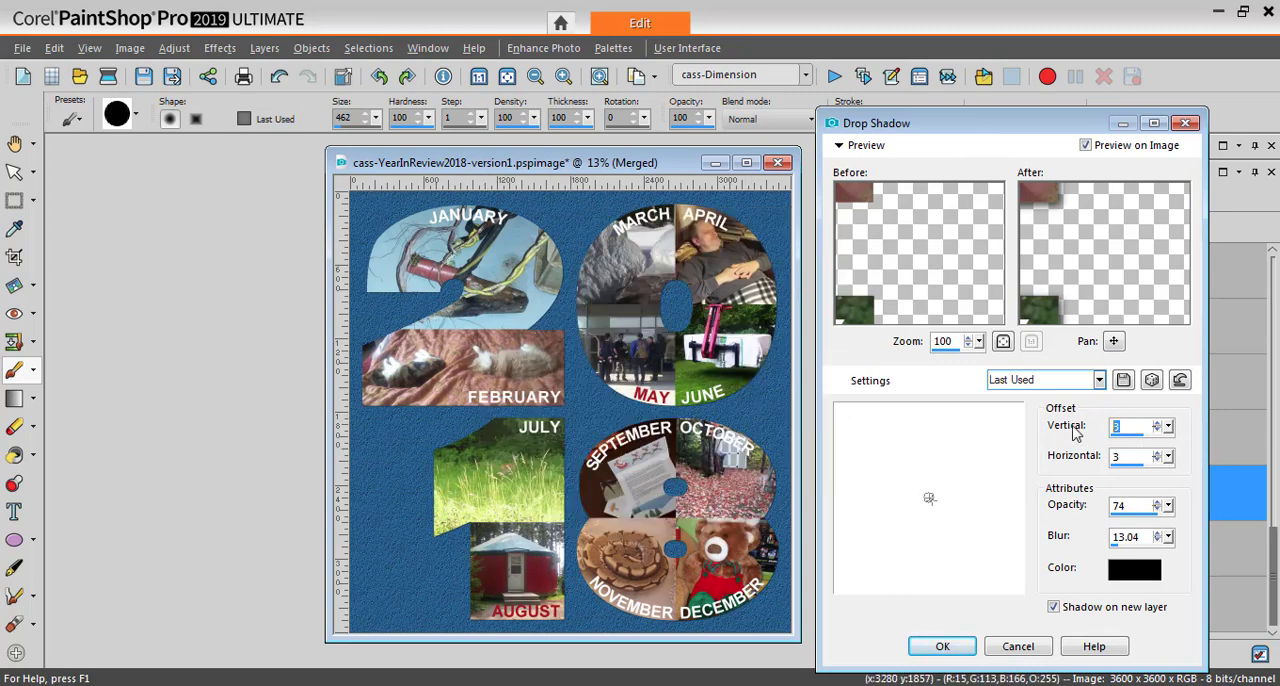
pyautogui.write('20')
pyautogui.press('Tab')
pyautogui.write('2')
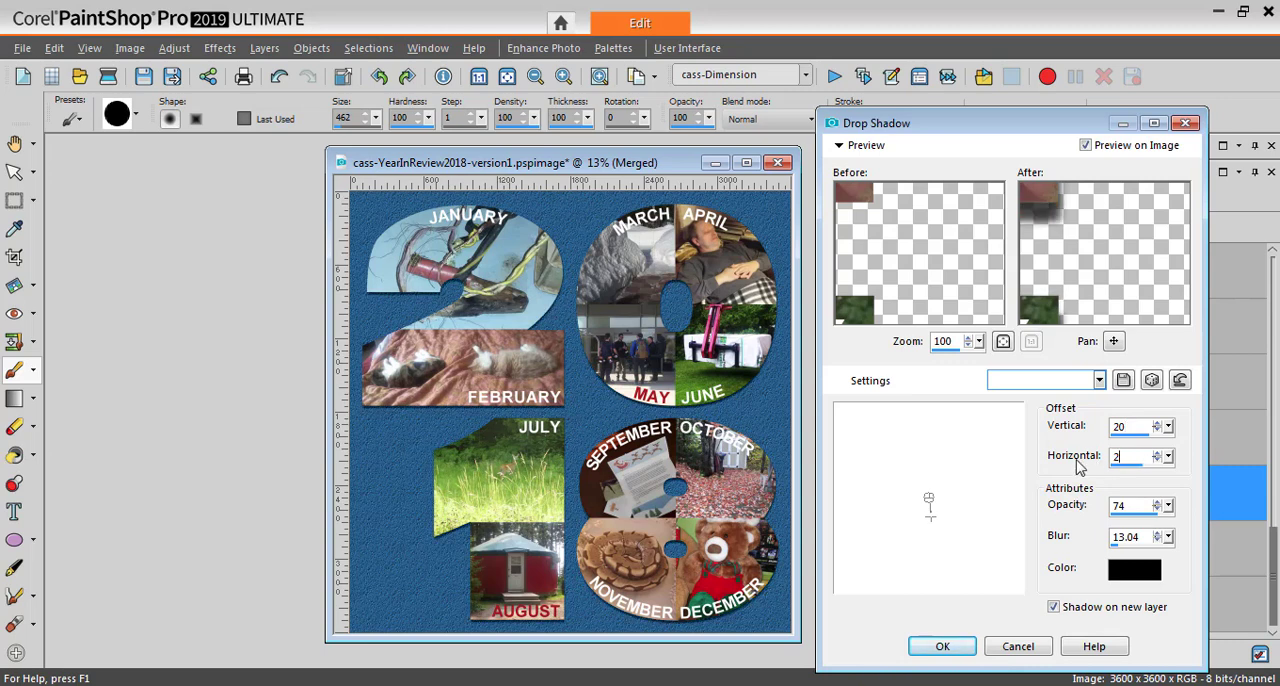
pyautogui.write('0')
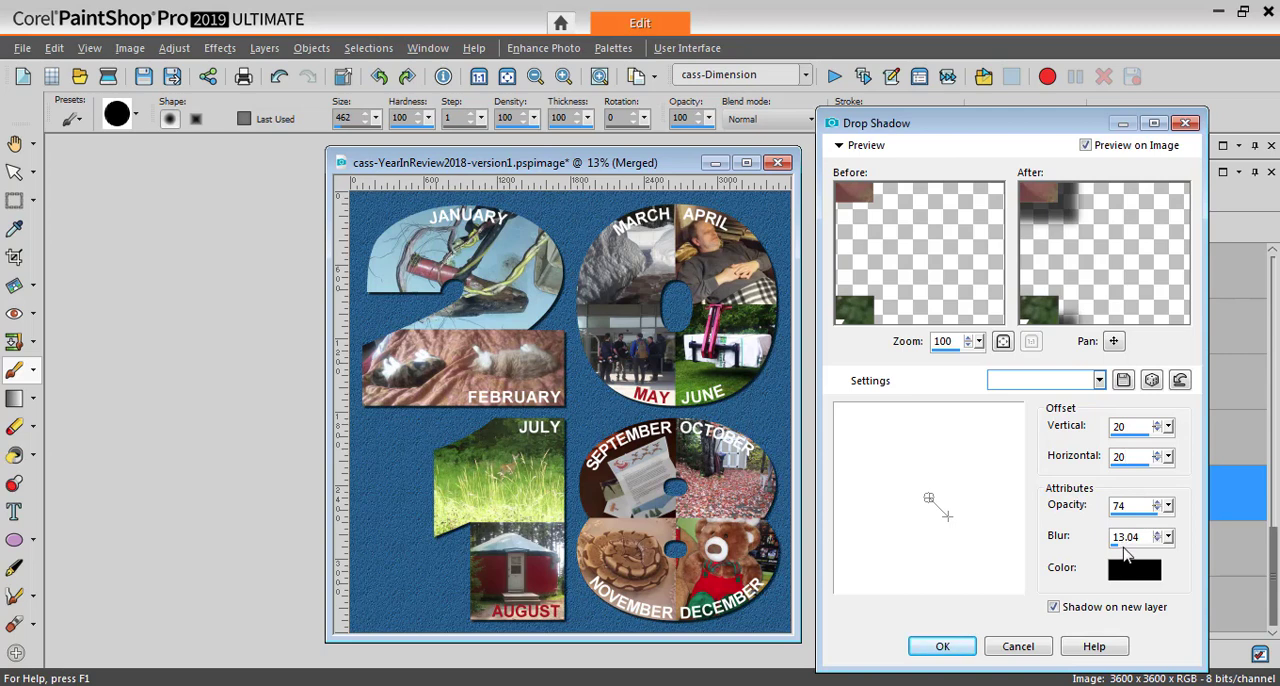
# Inspect the shadow at a photo edge, set both offsets to 10 and apply the drop shadow on a new layer
pyautogui.moveTo(1084, 223); pyautogui.dragTo(1120, 262)
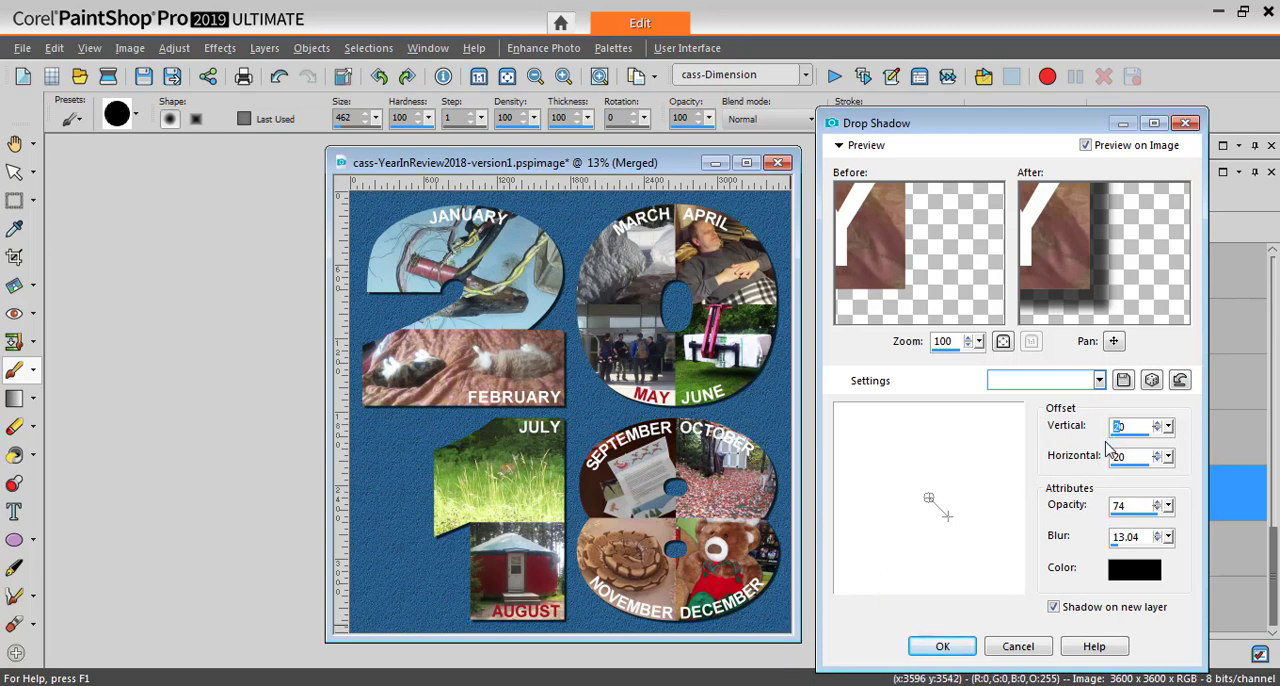
pyautogui.write('1')
pyautogui.write('1')
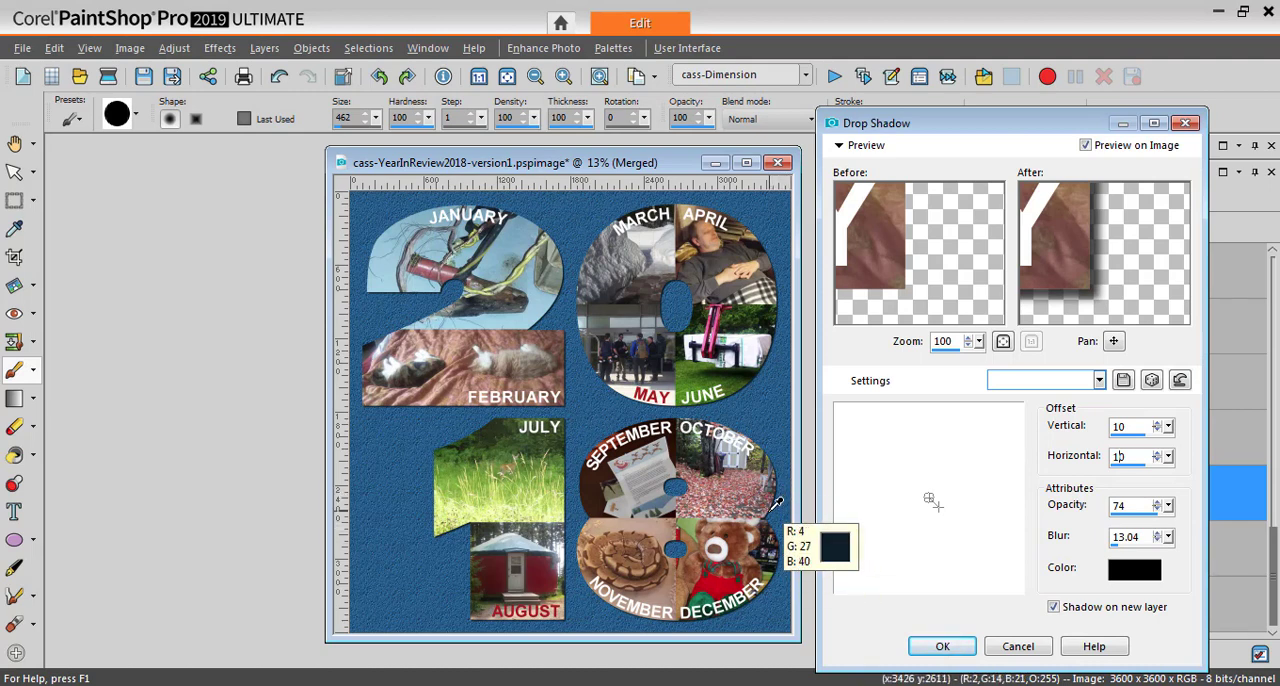
pyautogui.click(937, 650)
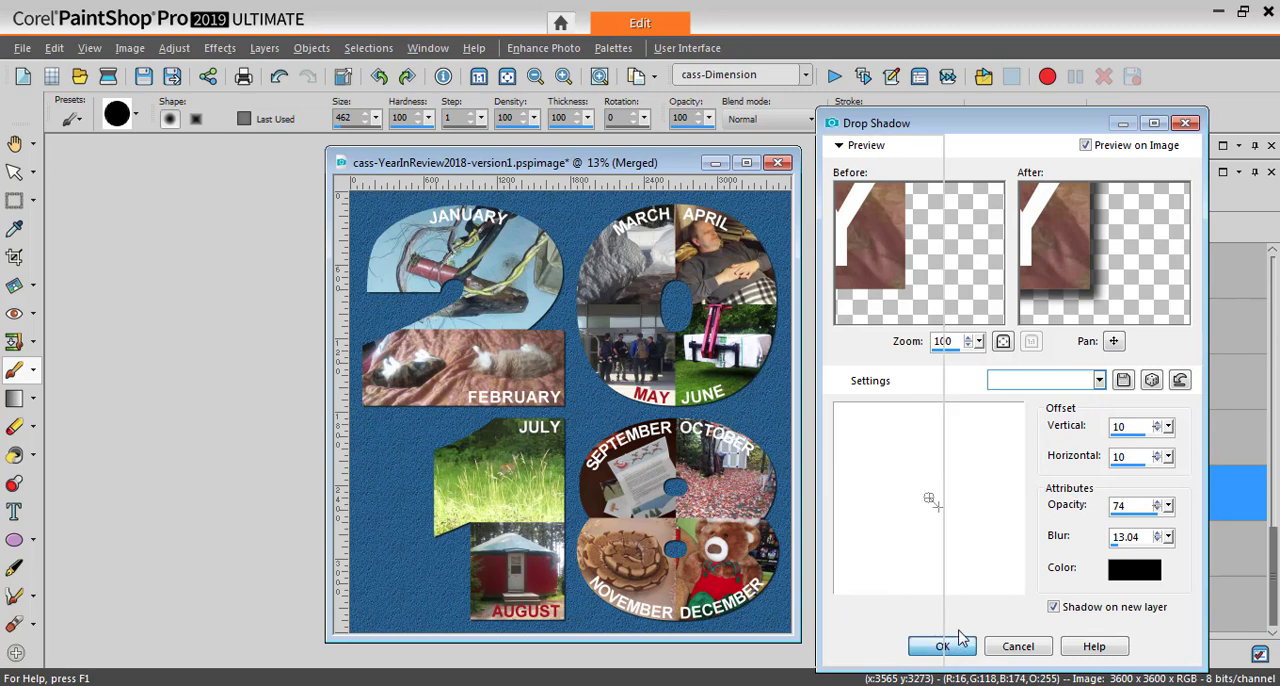